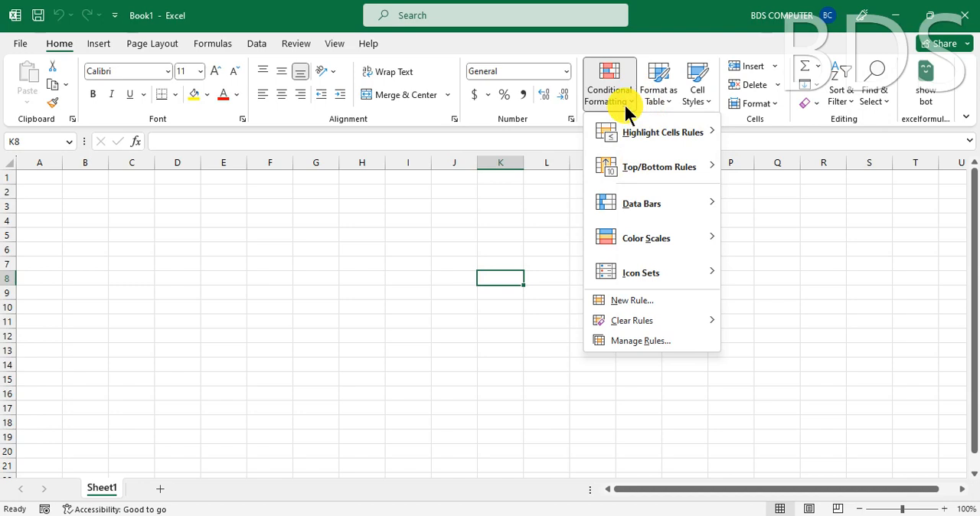
mouse_move(670, 135)
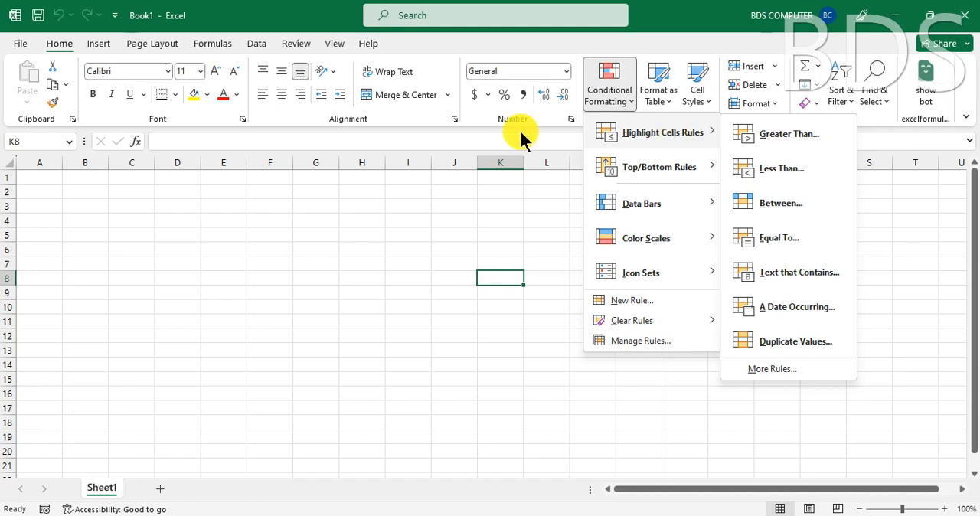
left_click(379, 263)
- Set up a Less Than highlight rule for cells B1:B13 with a threshold of 100
left_click_drag(84, 179, 89, 357)
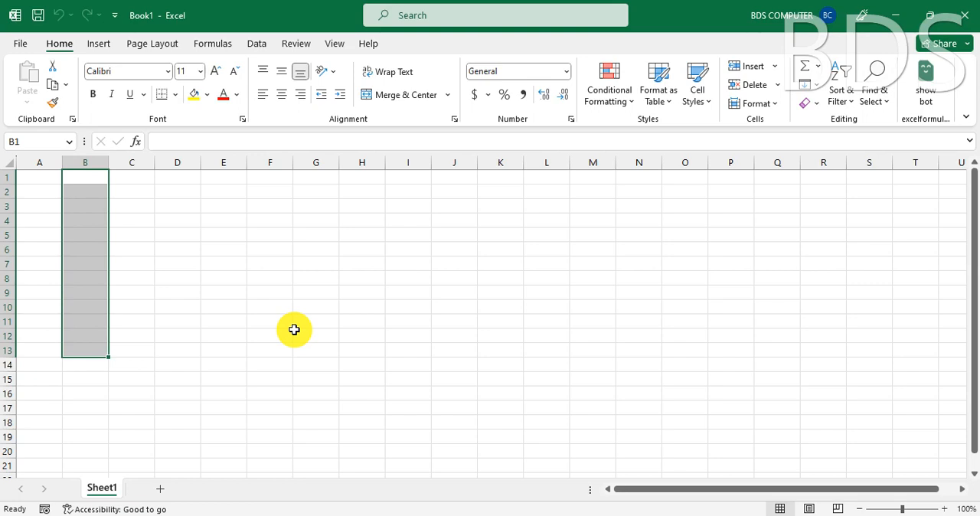
left_click(624, 95)
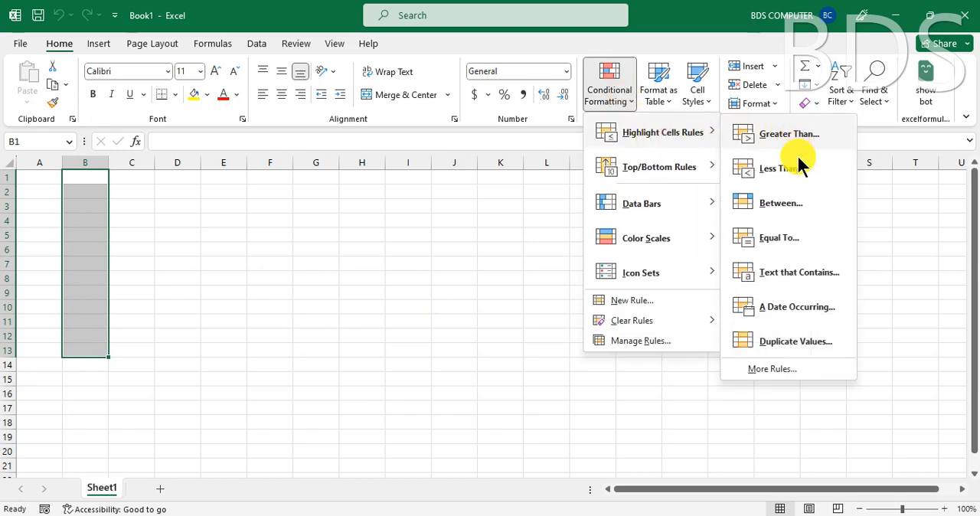
left_click(785, 168)
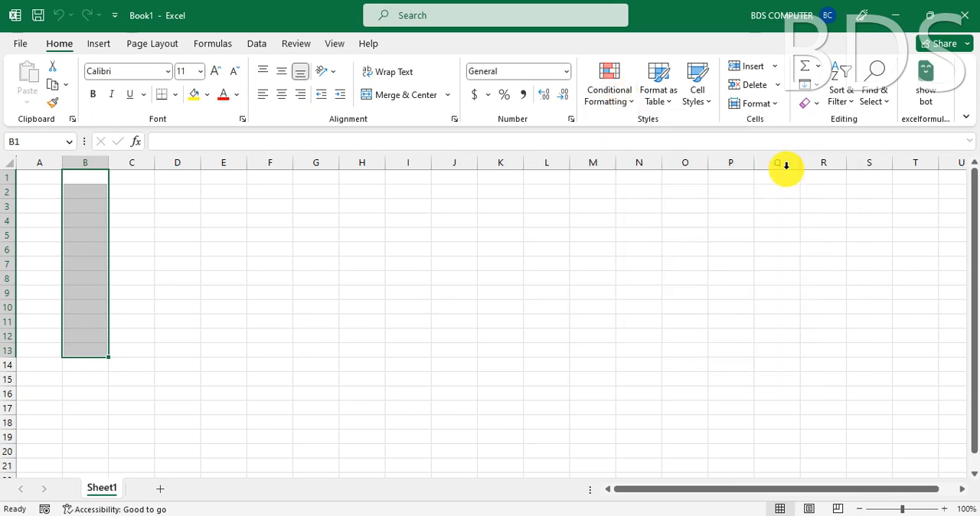
type("100")
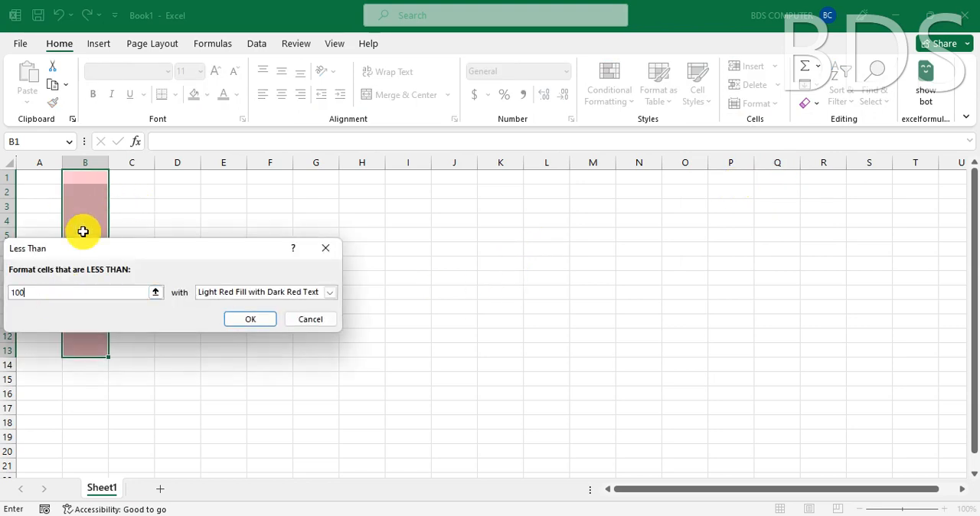
left_click_drag(83, 232, 334, 248)
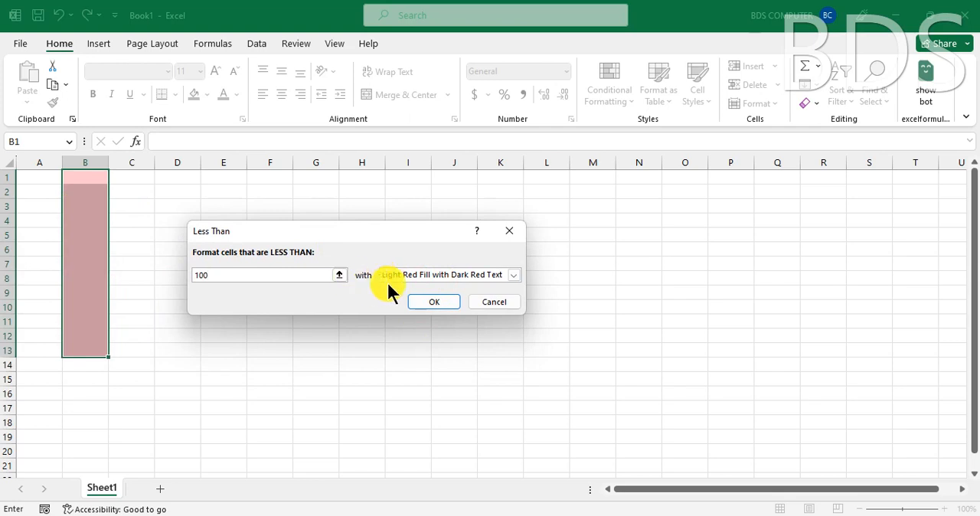
- Try the yellow fill, green fill and Light Red Fill formats for the Less Than rule
left_click(432, 275)
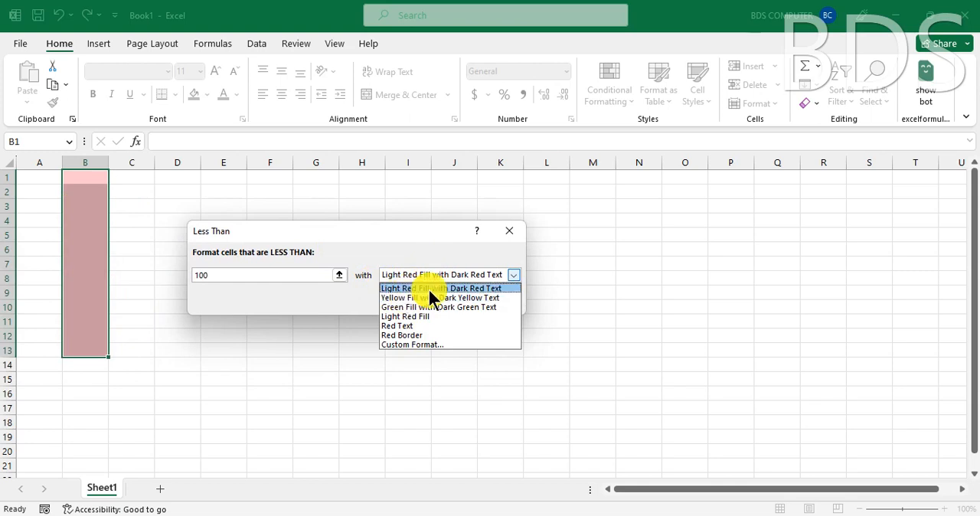
left_click(428, 297)
left_click(424, 272)
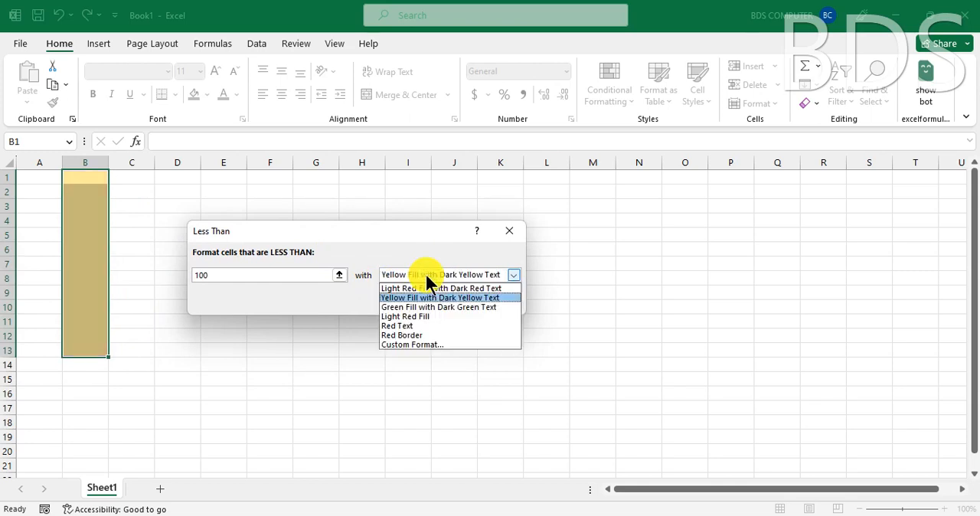
left_click(421, 307)
left_click(422, 274)
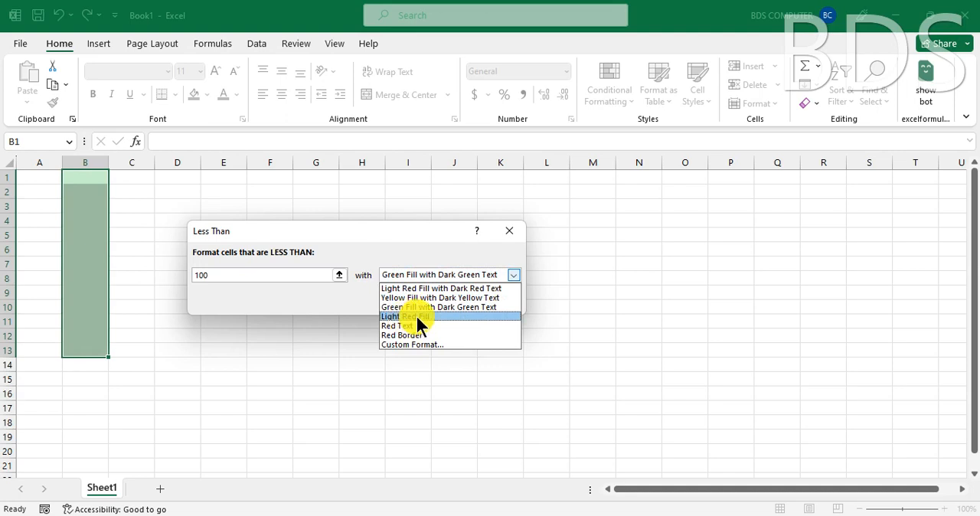
left_click(416, 316)
- Set the Less Than rule's format to Red Text and apply the rule
left_click(423, 274)
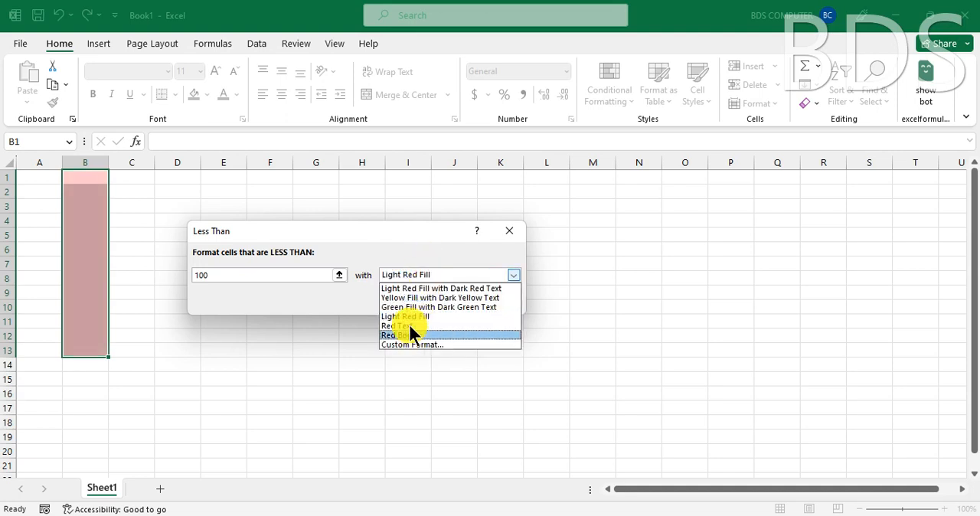
left_click(408, 325)
left_click(416, 273)
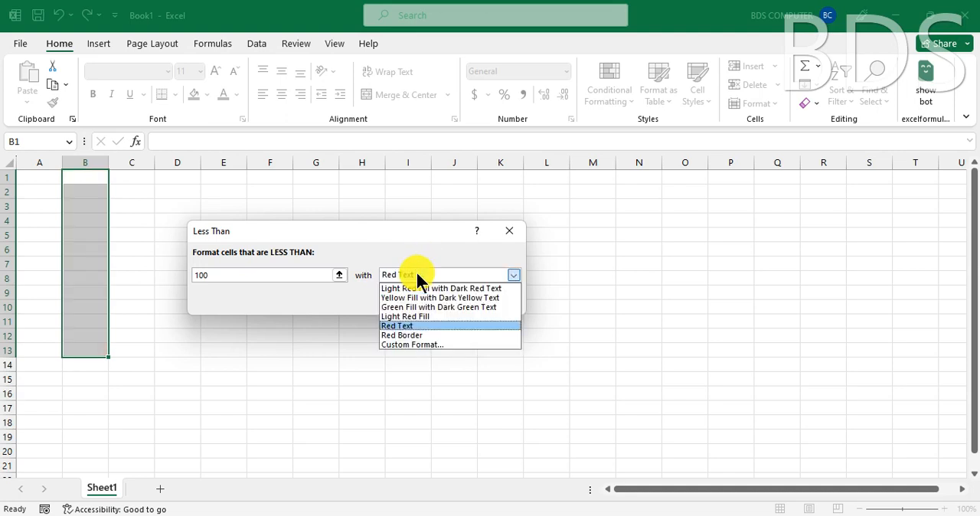
left_click(405, 325)
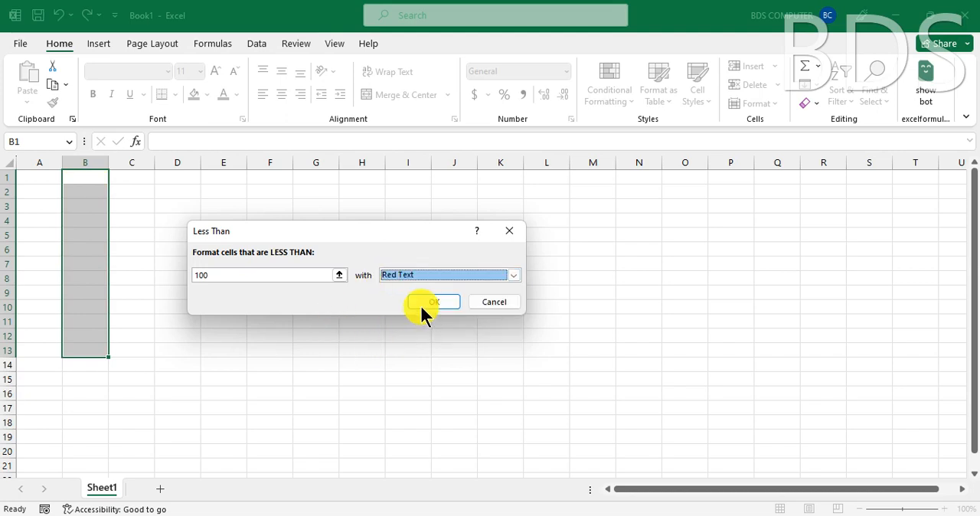
left_click(426, 304)
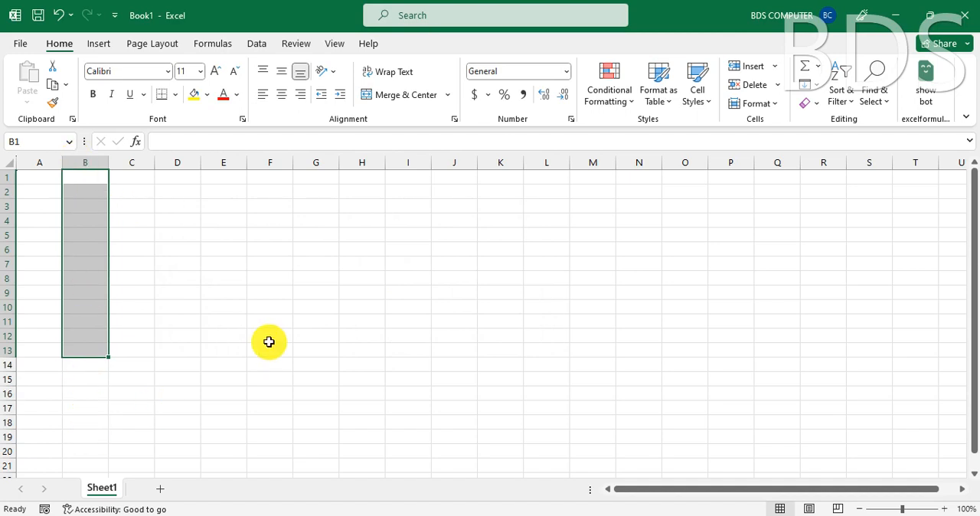
- Enter the test values 32 in cell B1 and 560 in cell B3
type("32")
key("Return")
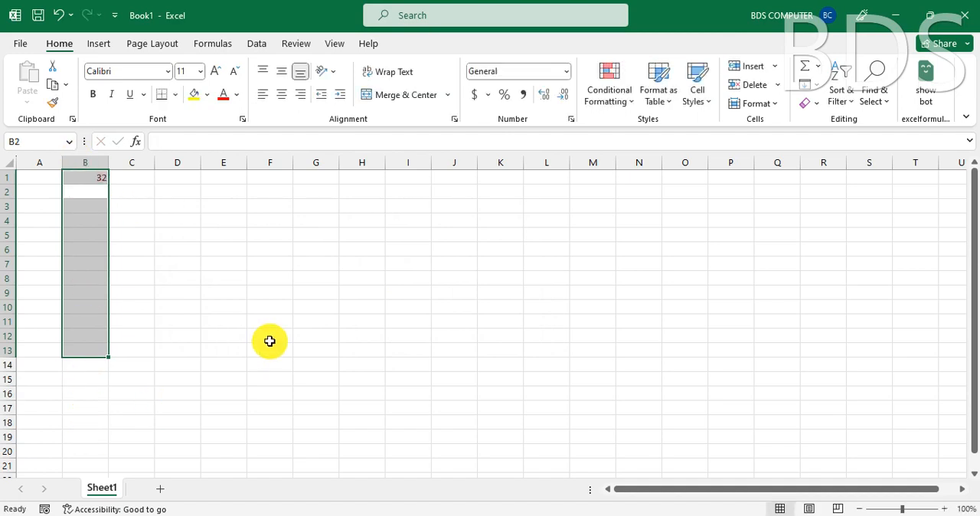
left_click(82, 180)
left_click(86, 204)
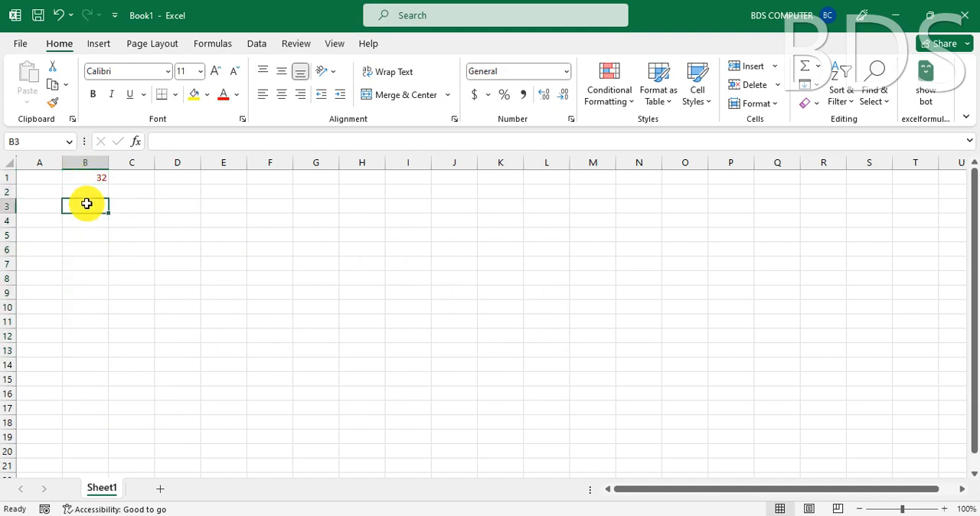
type("560")
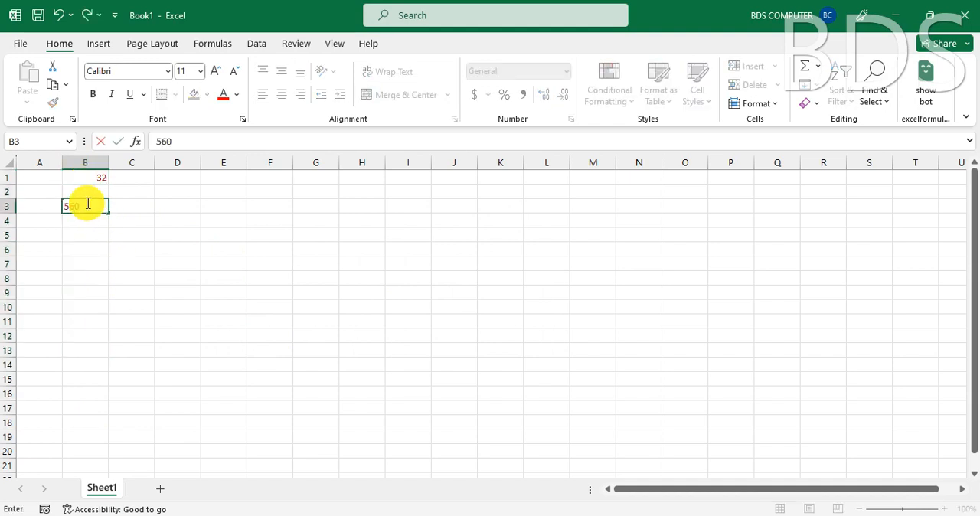
key("Return")
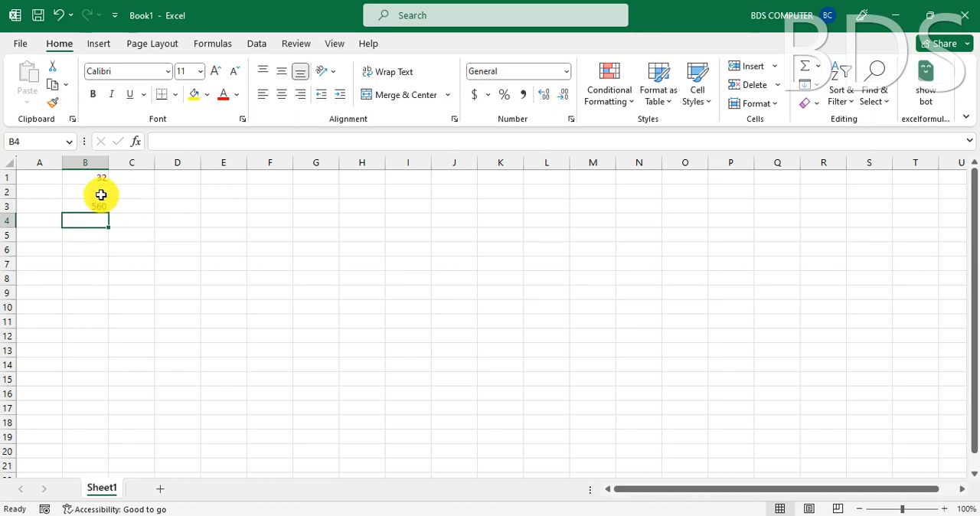
- Clear the test values from column B
left_click(91, 162)
key("Delete")
left_click(262, 265)
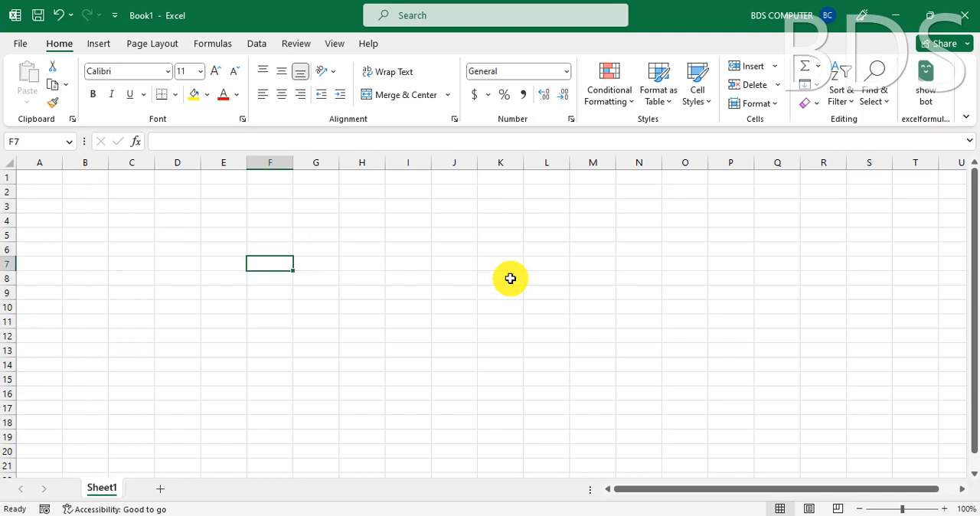
left_click(614, 98)
mouse_move(670, 136)
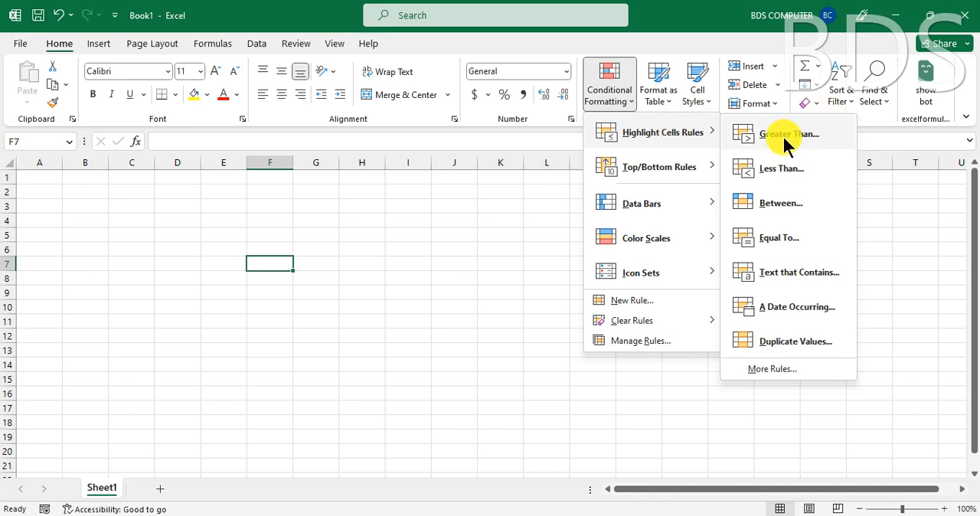
left_click(385, 220)
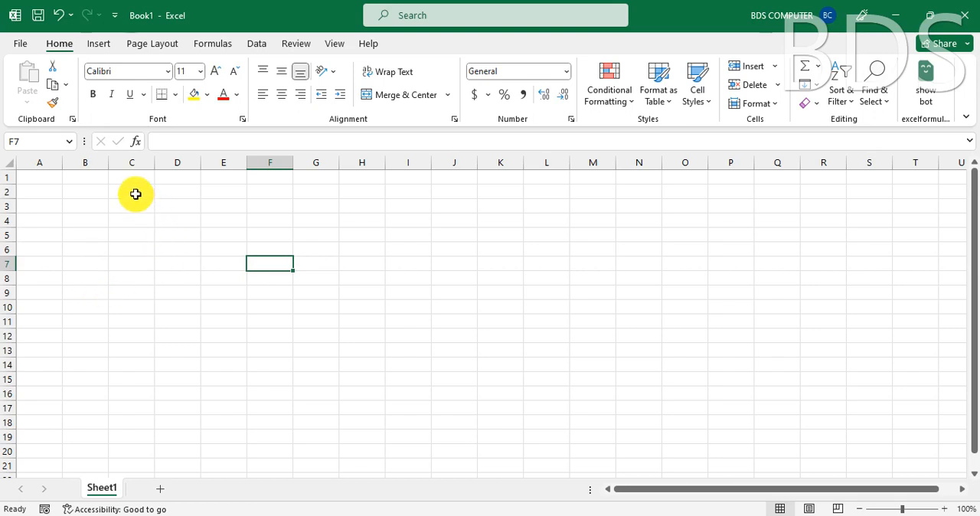
- Fill cells D1 to D10 downward with 69, 65, 78, 48, 47, 65, 42, 12, 85 and 16
left_click(168, 178)
type("69")
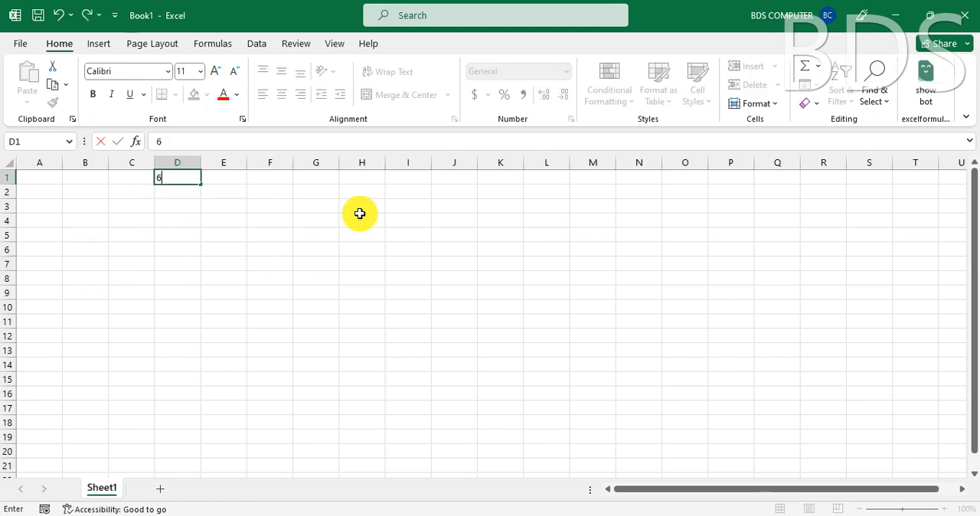
key("Return")
type("65")
key("Return")
type("78")
key("Return")
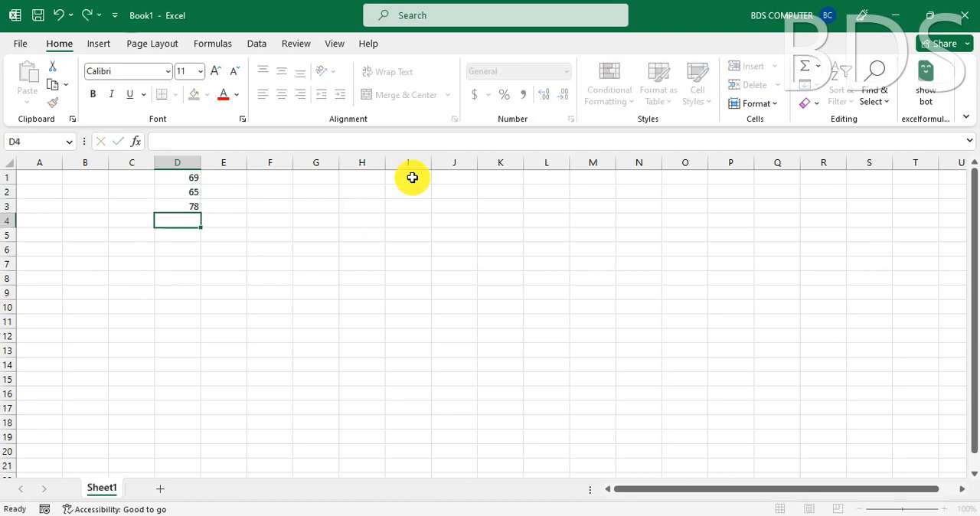
type("48")
key("Return")
type("47")
key("Return")
type("65")
key("Return")
type("42")
key("Return")
type("12")
key("Return")
type("85")
key("Return")
type("16")
key("Return")
type("48")
key("Return")
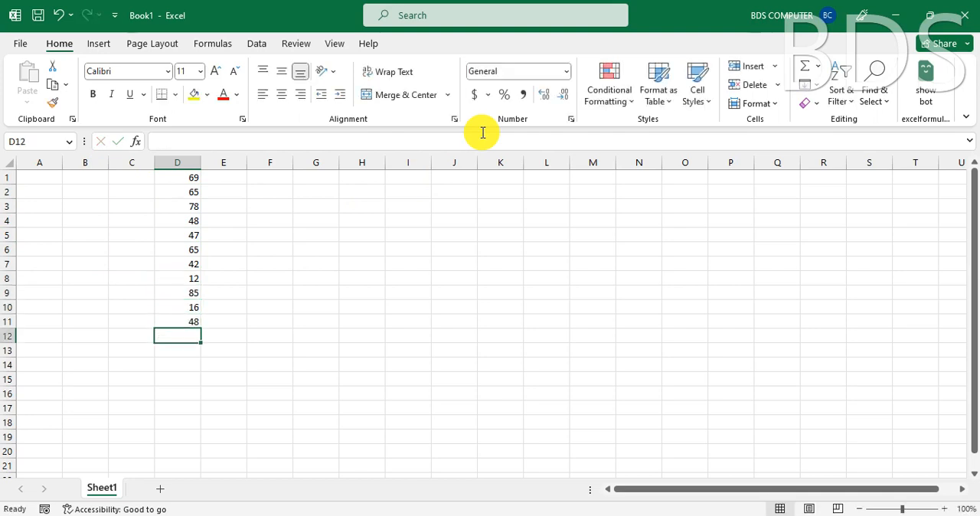
key("Up")
key("Delete")
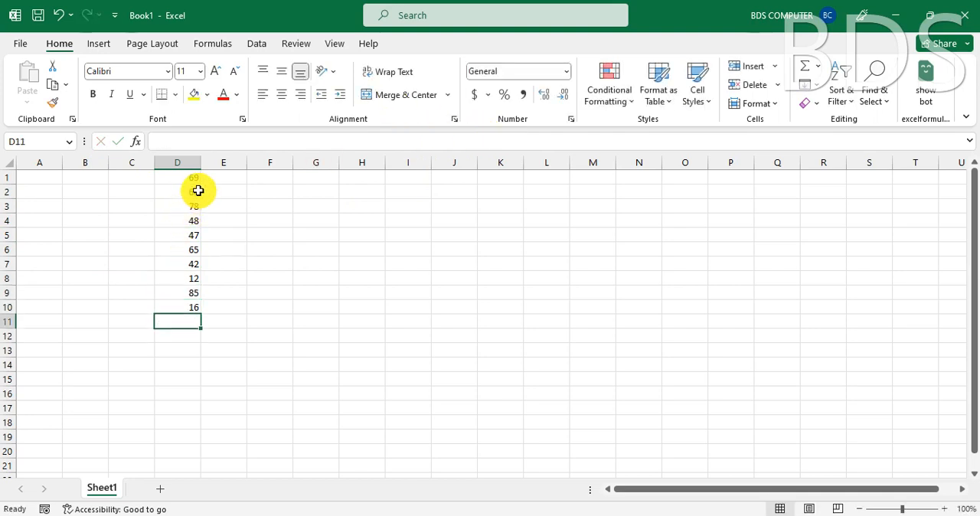
- Set up a Greater Than highlight rule for cells D1:D10 with a threshold of 50
left_click_drag(179, 175, 188, 308)
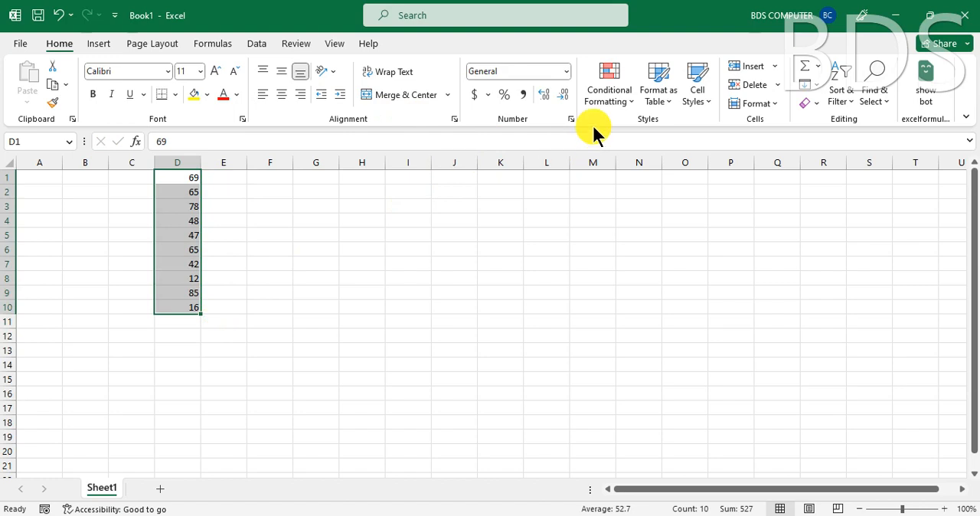
left_click(615, 101)
mouse_move(628, 144)
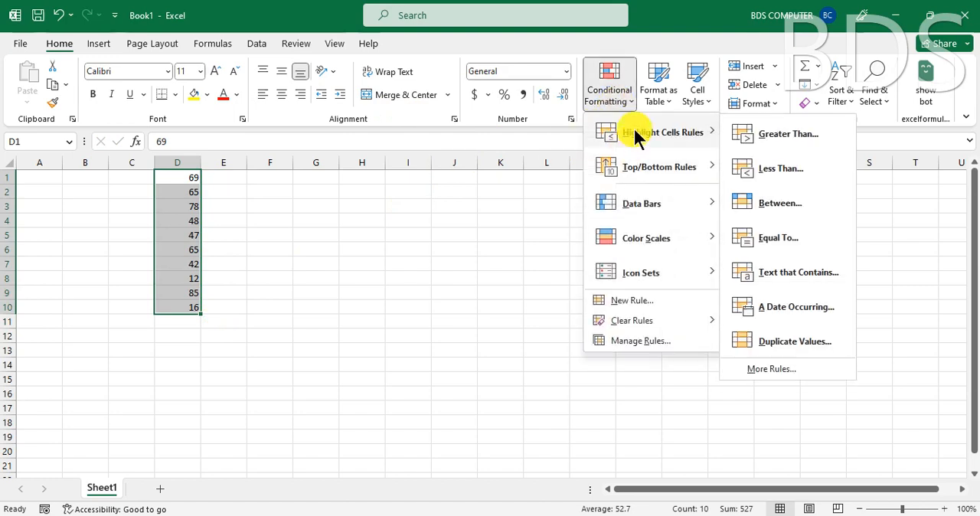
left_click(742, 136)
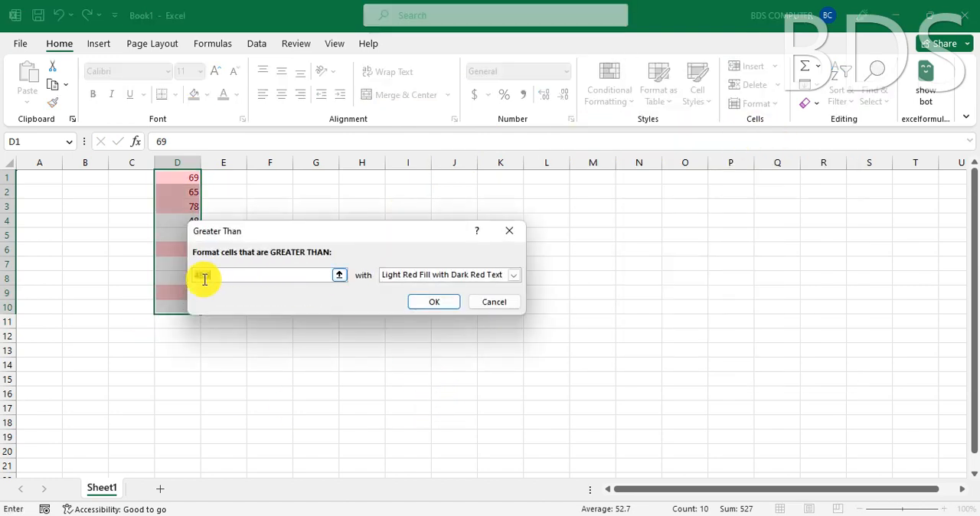
left_click_drag(303, 232, 408, 248)
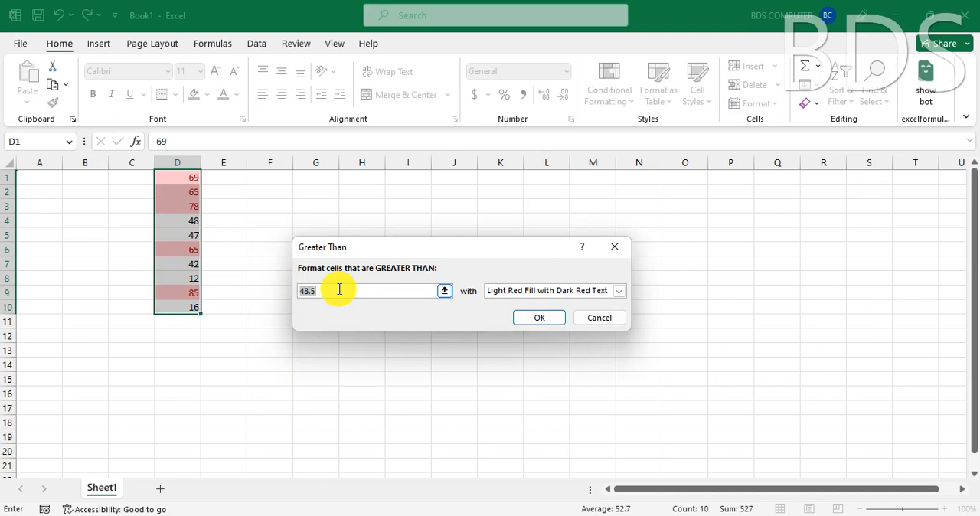
type("50")
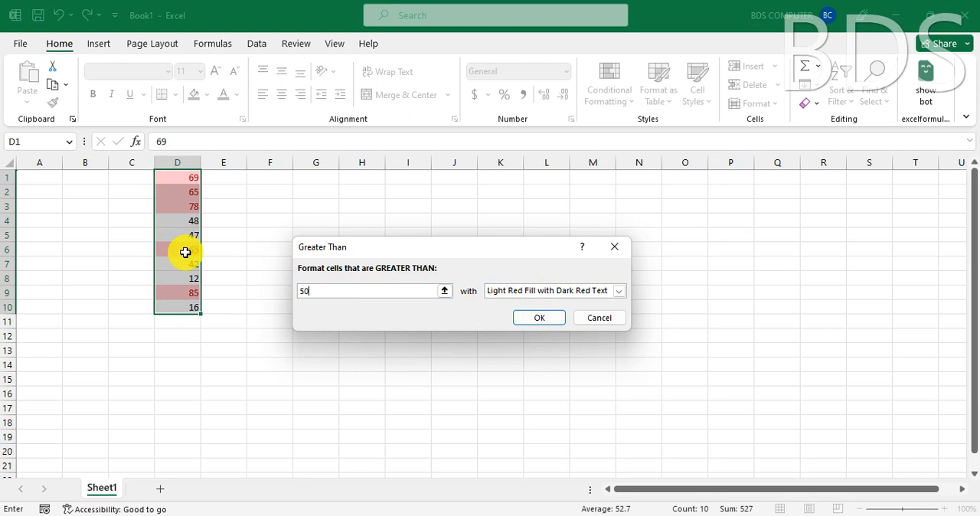
- Try Yellow Fill with Dark Yellow Text and Light Red Fill as the Greater Than rule's format
left_click(602, 289)
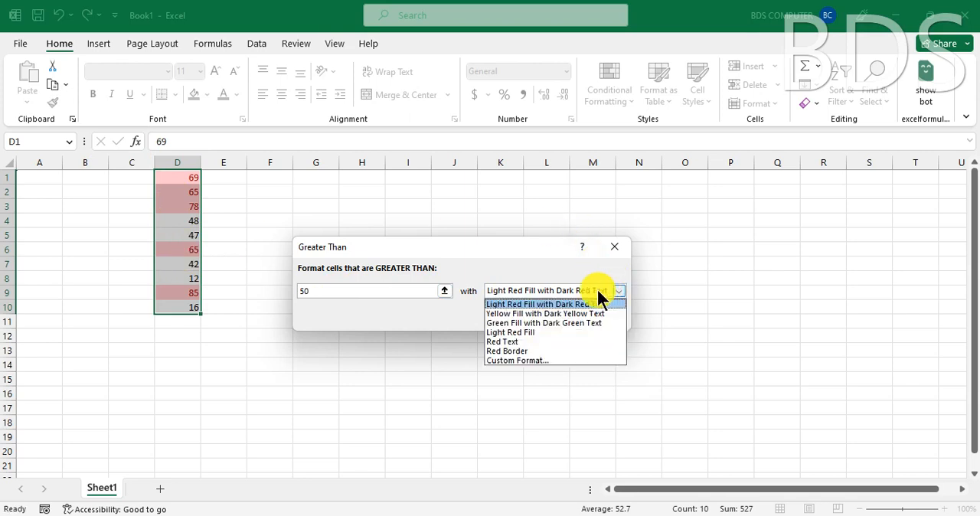
left_click(535, 313)
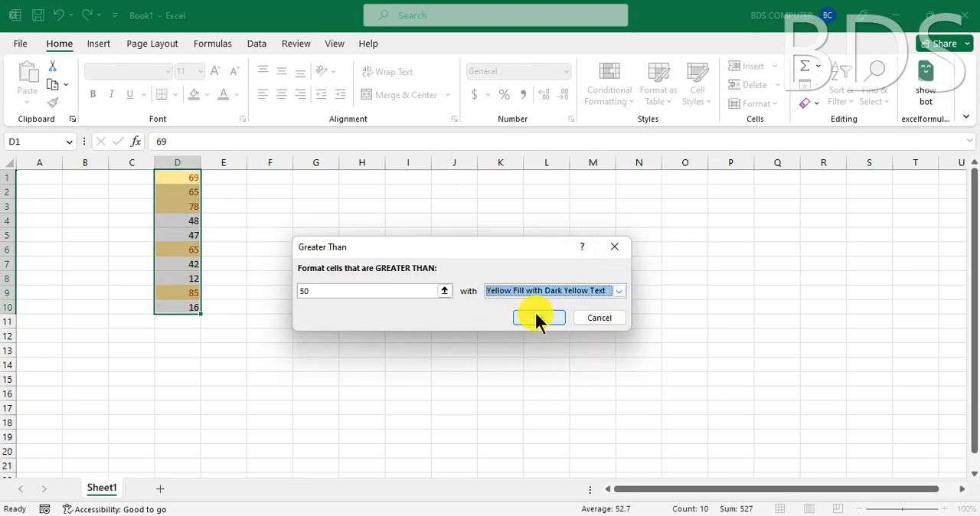
left_click(542, 288)
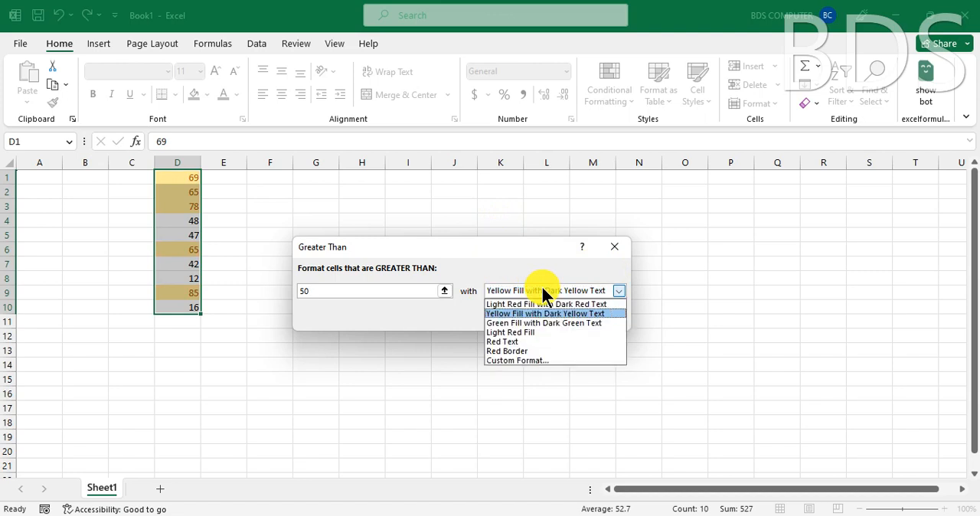
left_click(516, 332)
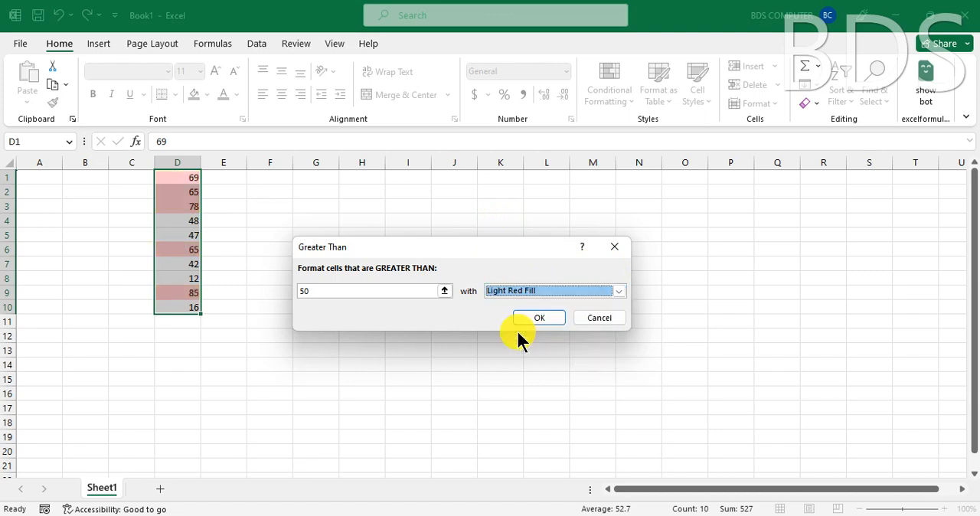
- Choose a custom format for the Greater Than rule and set its font to bold white
left_click(570, 291)
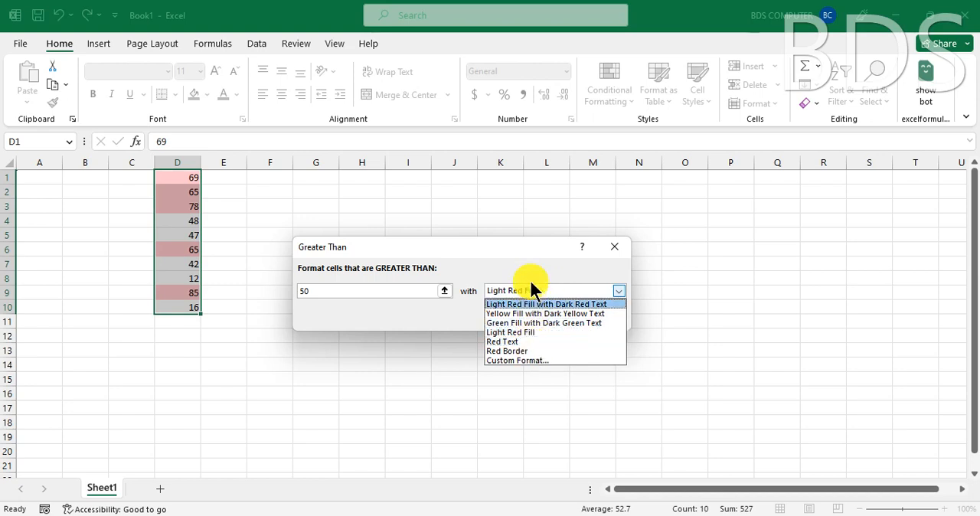
left_click(513, 360)
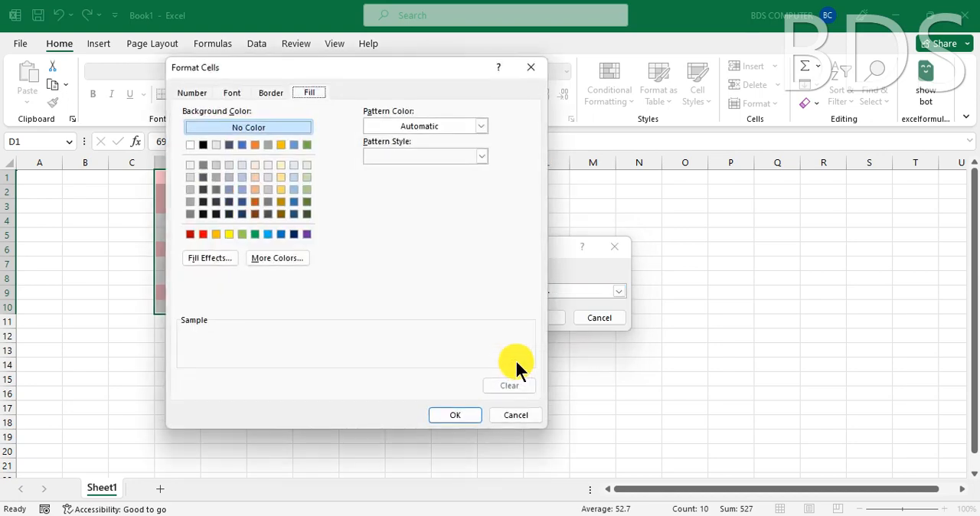
left_click_drag(337, 73, 492, 95)
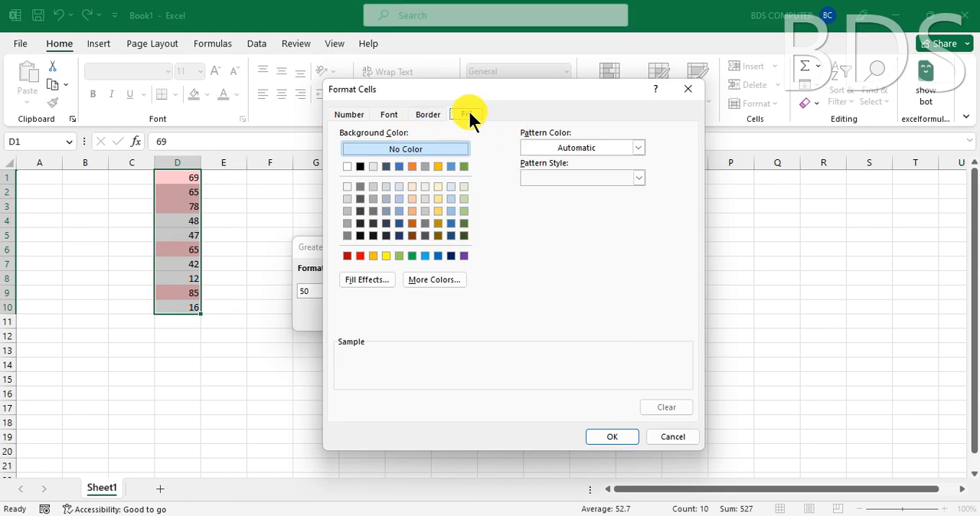
left_click(385, 113)
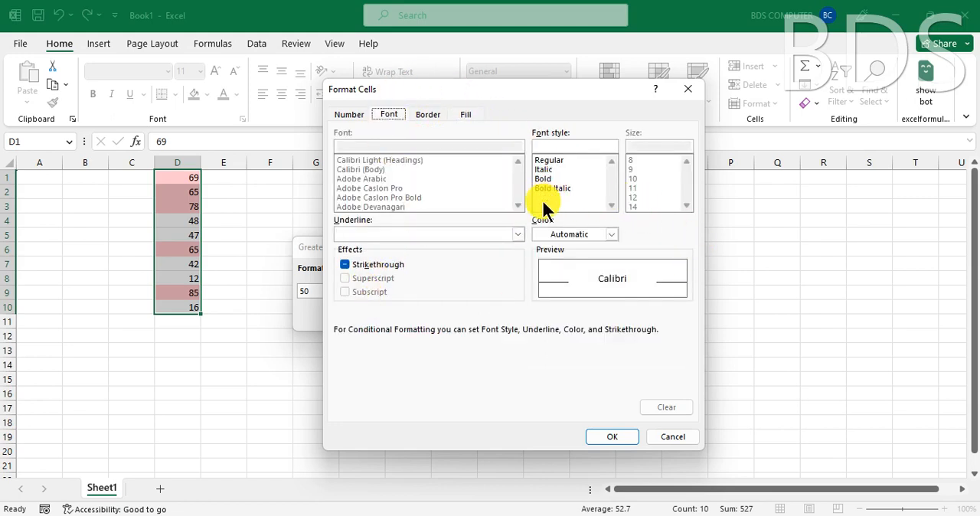
left_click(545, 179)
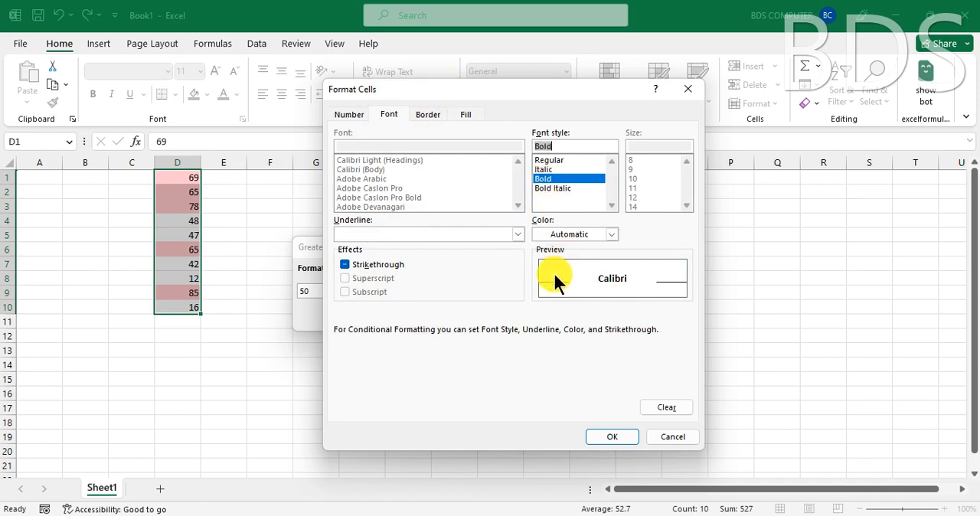
left_click(572, 234)
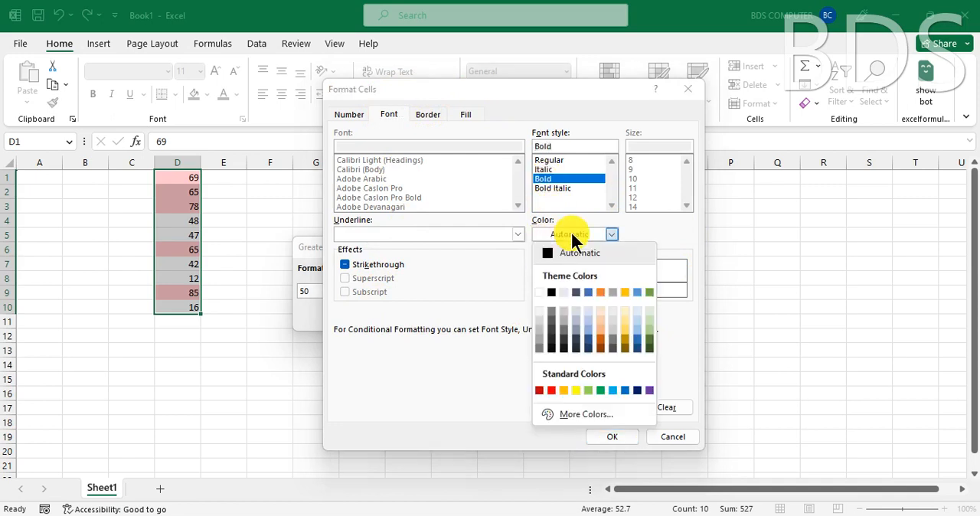
left_click(539, 294)
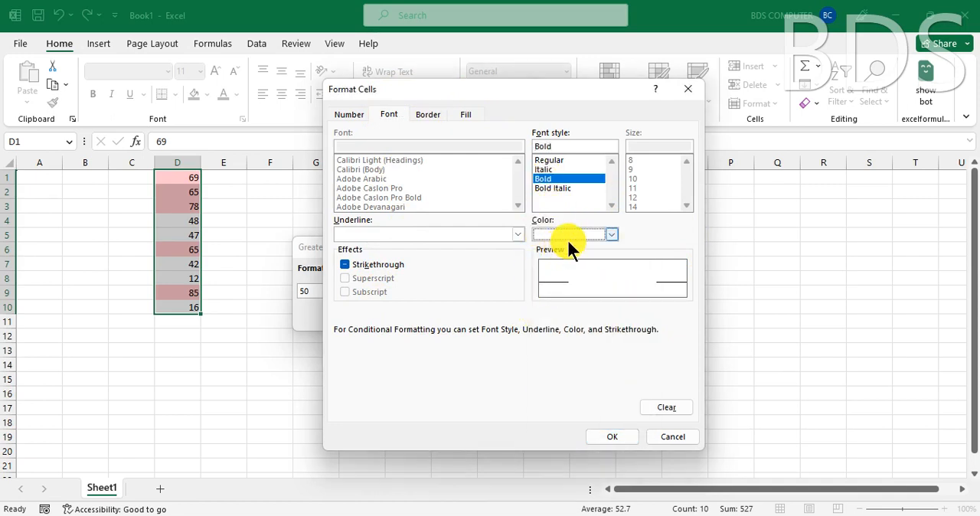
- Add an outline border to the Greater Than rule's custom format
left_click(466, 114)
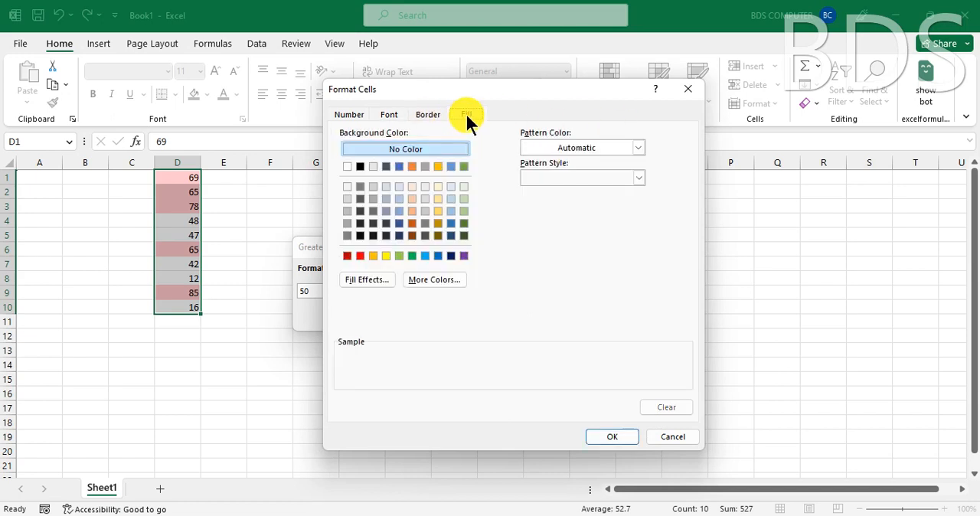
left_click(428, 114)
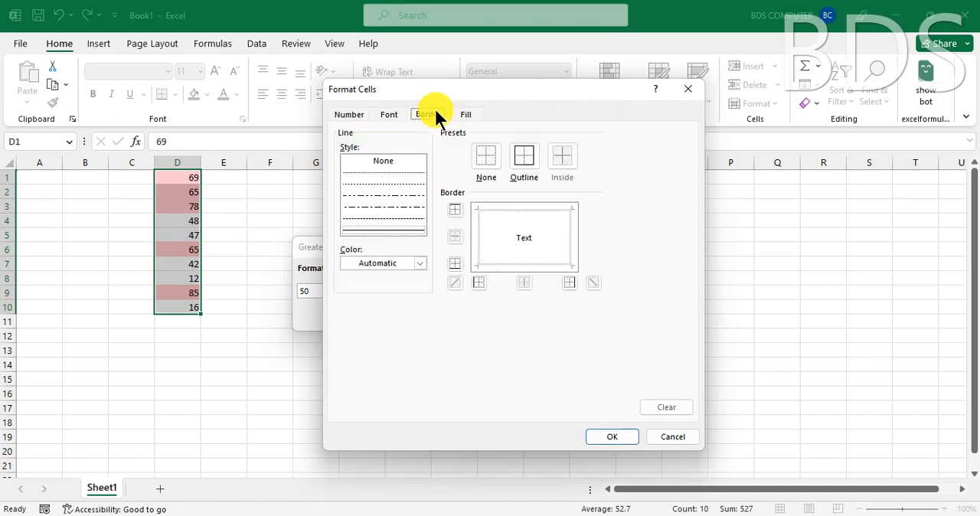
left_click(521, 163)
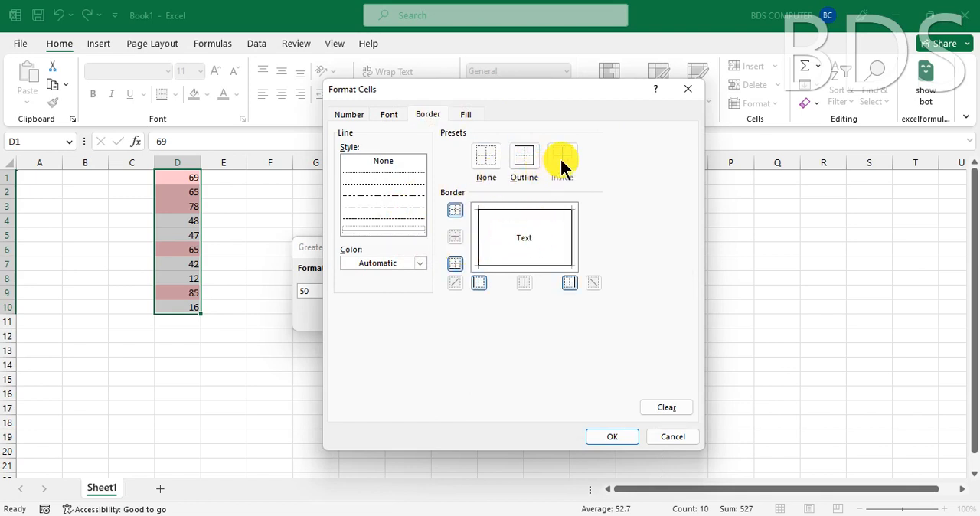
left_click(486, 155)
left_click(530, 156)
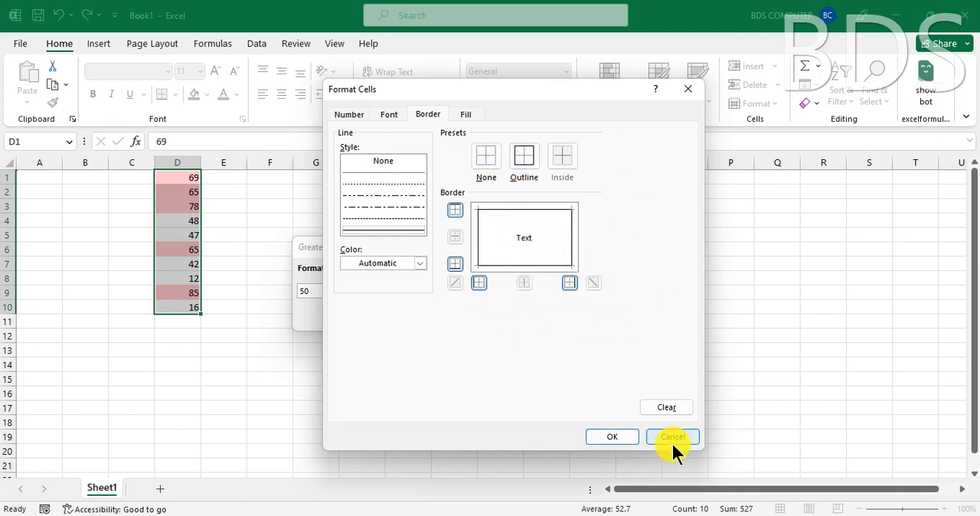
- Set the custom format's fill to standard dark blue and apply the Greater Than rule to the column D values
left_click(466, 115)
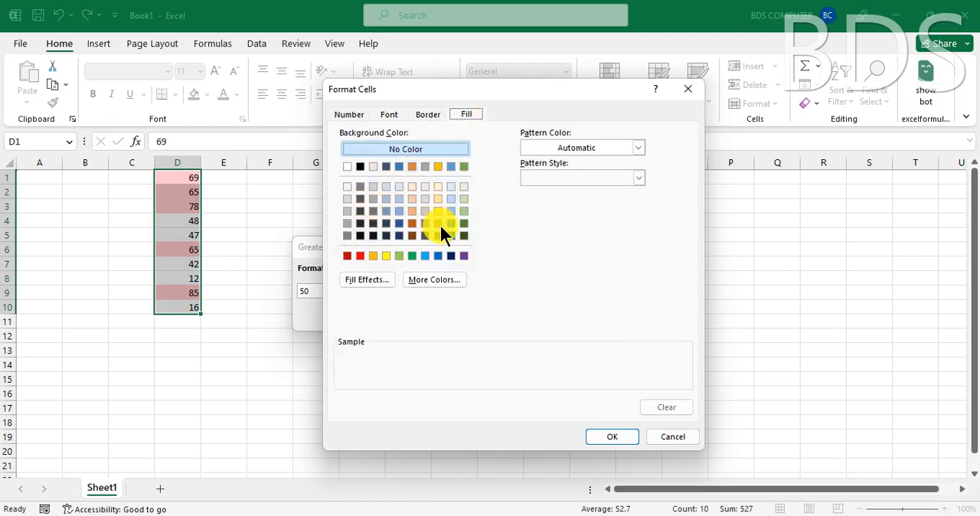
left_click(450, 256)
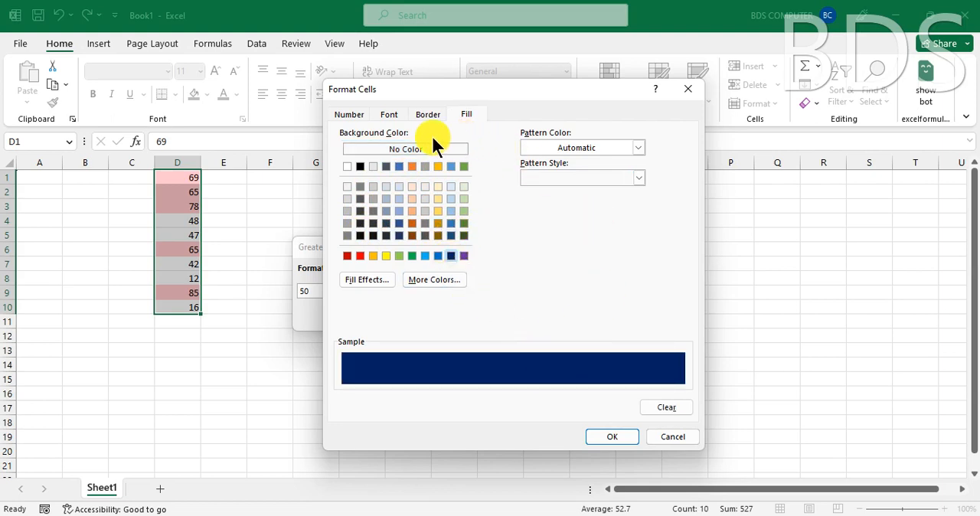
left_click(615, 435)
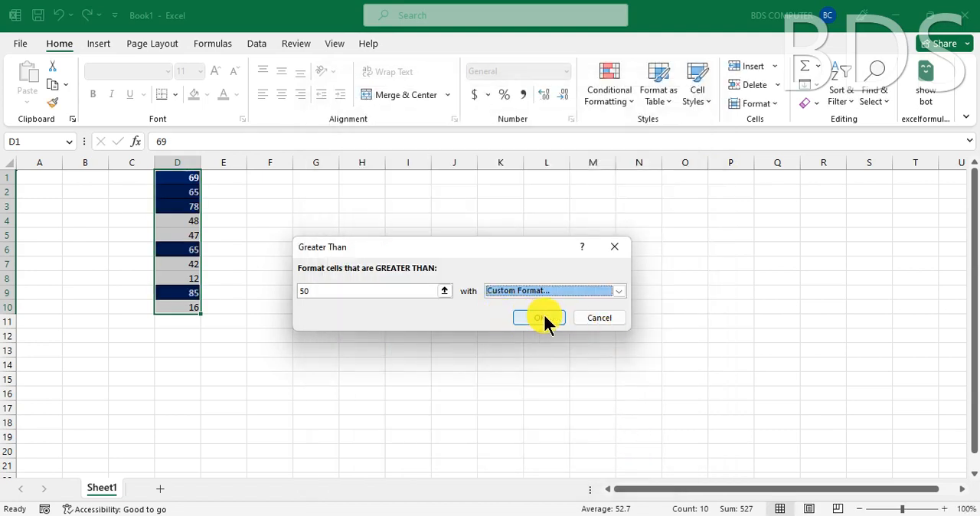
left_click(541, 314)
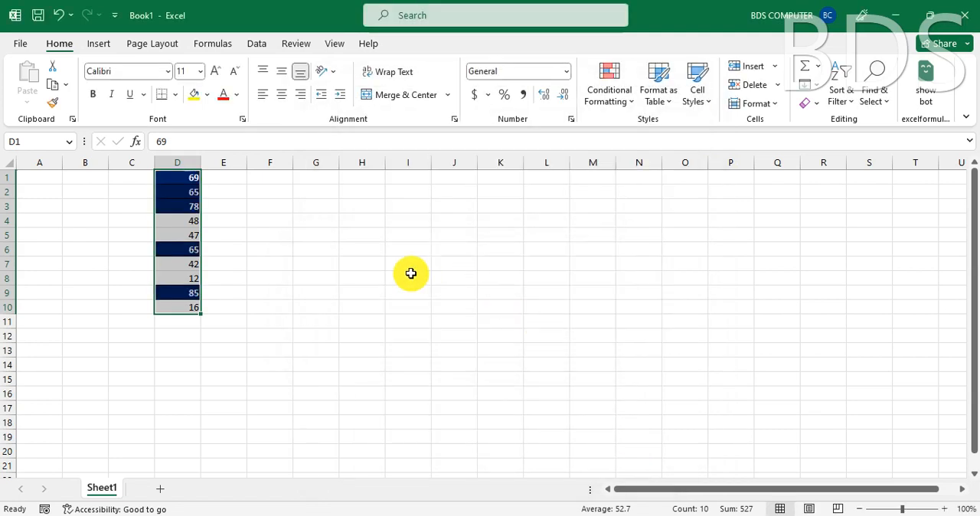
left_click(416, 275)
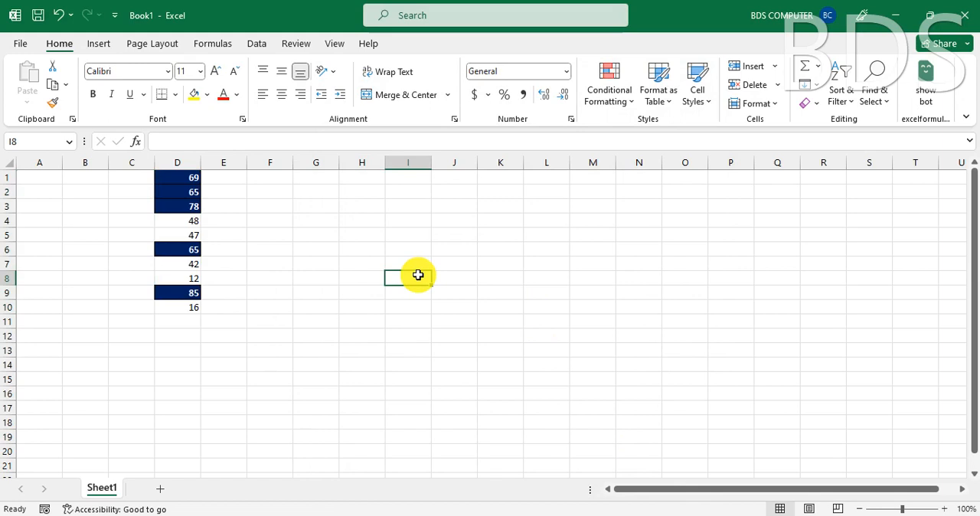
- Test the Greater Than rule by changing cell D1 to 21 and cell D4 to 148
left_click(175, 221)
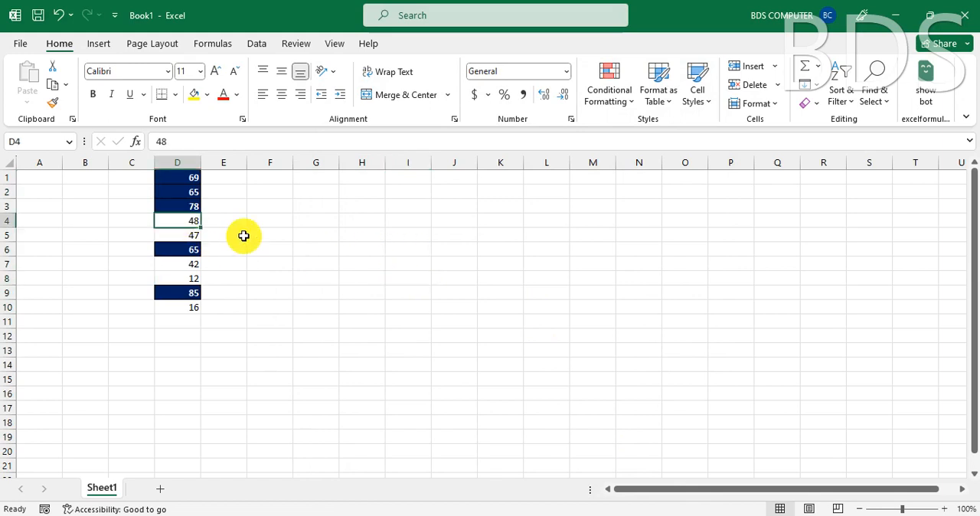
left_click(176, 179)
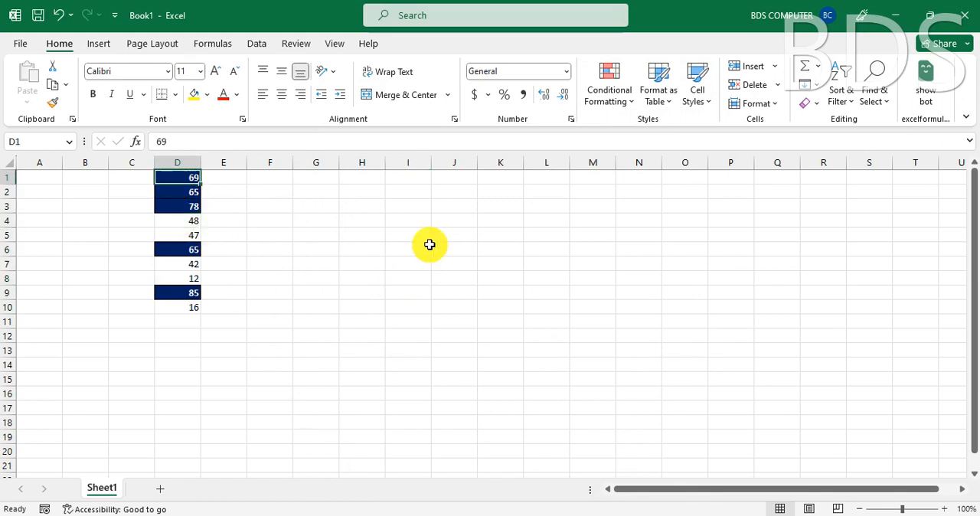
type("21")
key("Return")
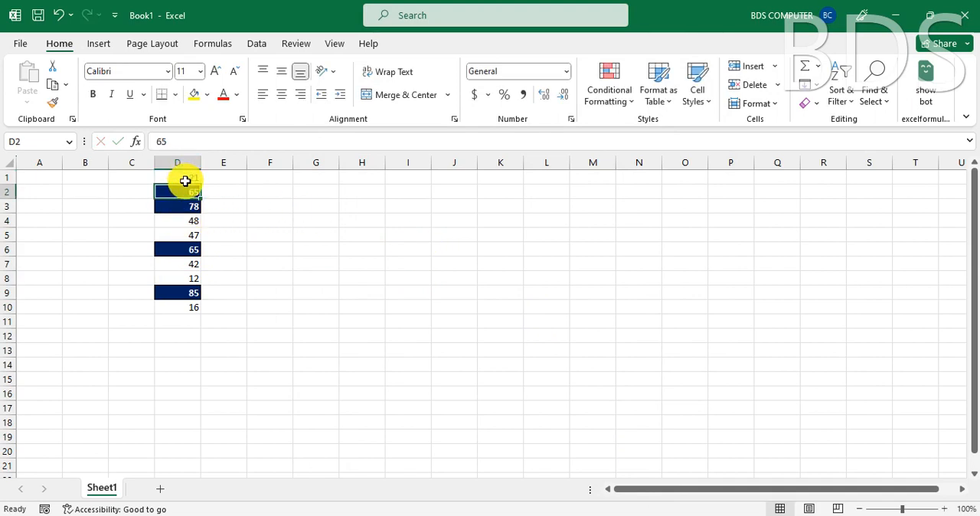
left_click(191, 221)
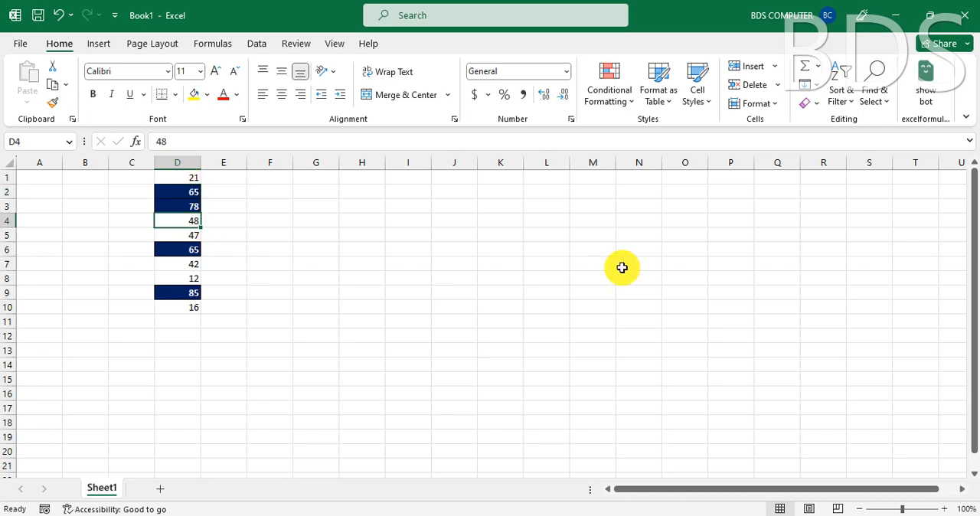
type("148")
key("Return")
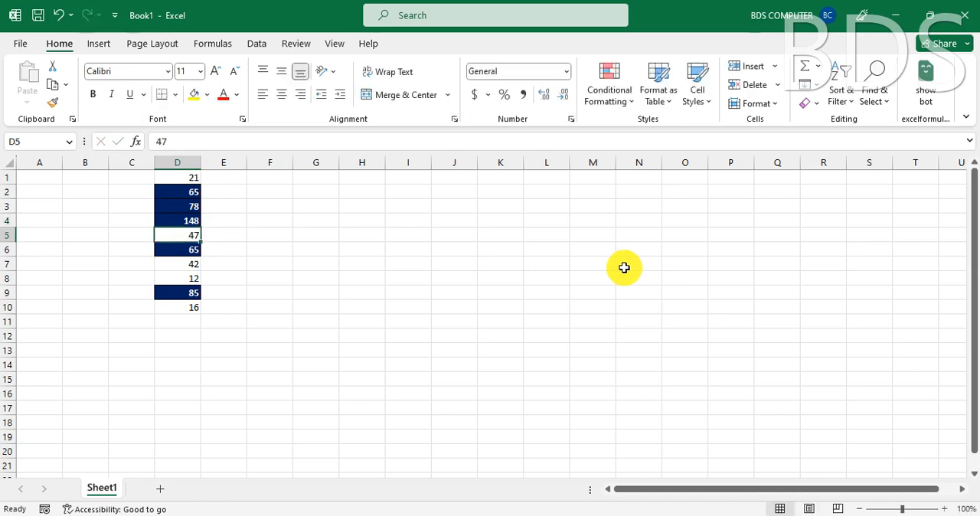
left_click(193, 220)
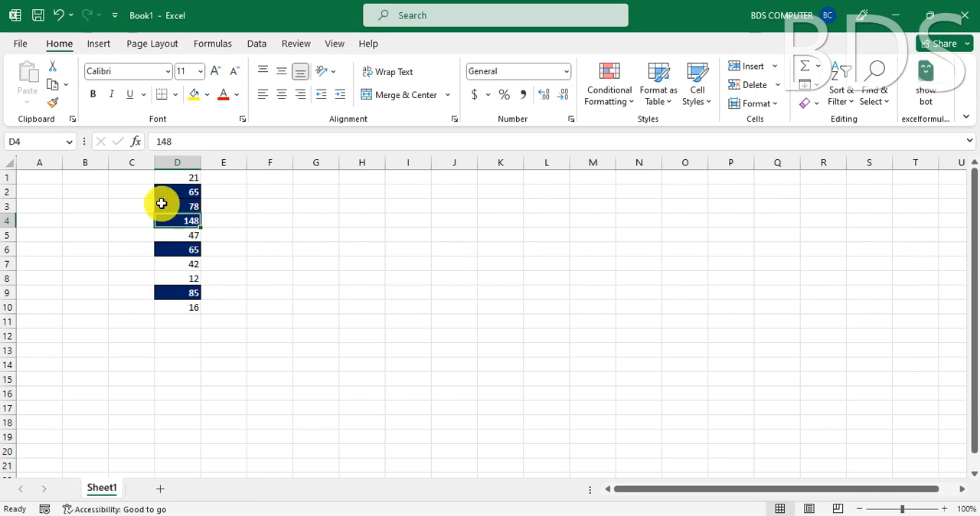
- Copy cells D1:D10 and paste only their values into column I starting at I2
left_click(184, 180, "ctrl")
left_click_drag(185, 180, 192, 304)
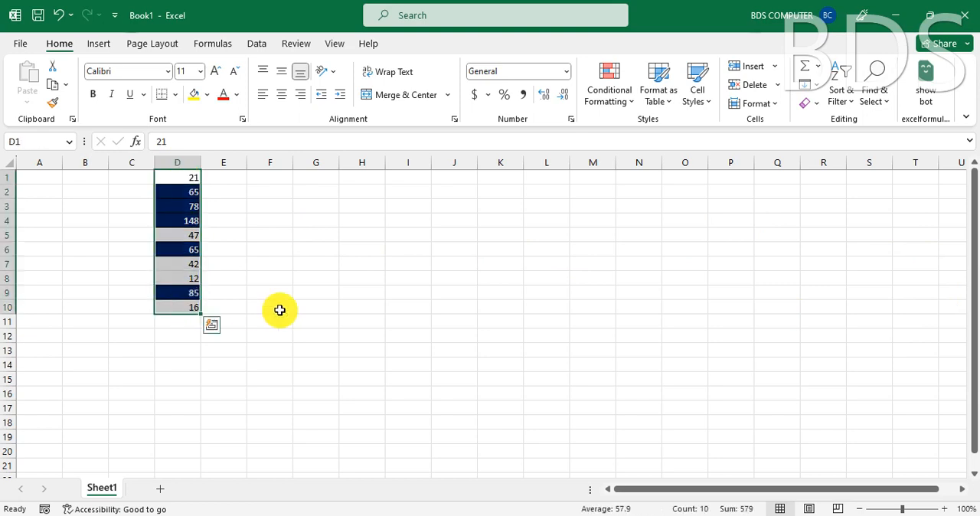
key("ctrl+c")
left_click(411, 193)
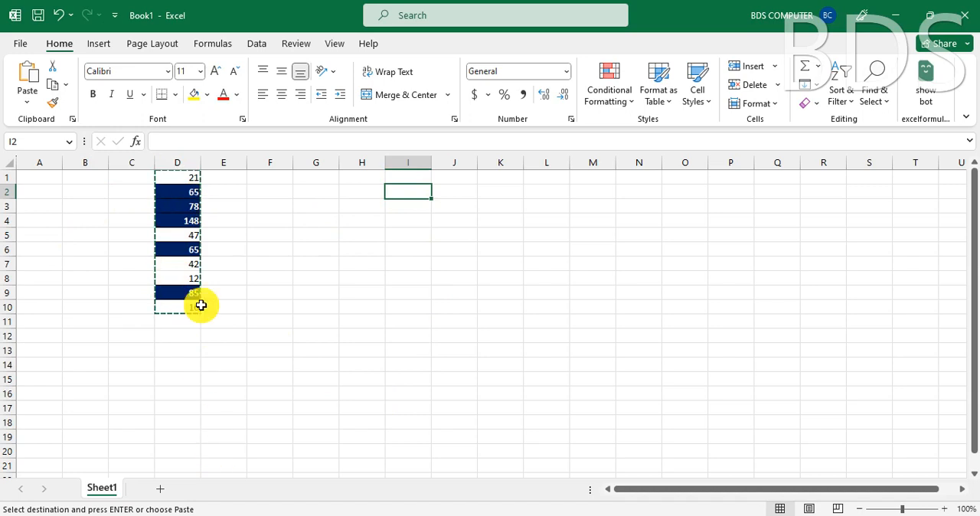
left_click(30, 102)
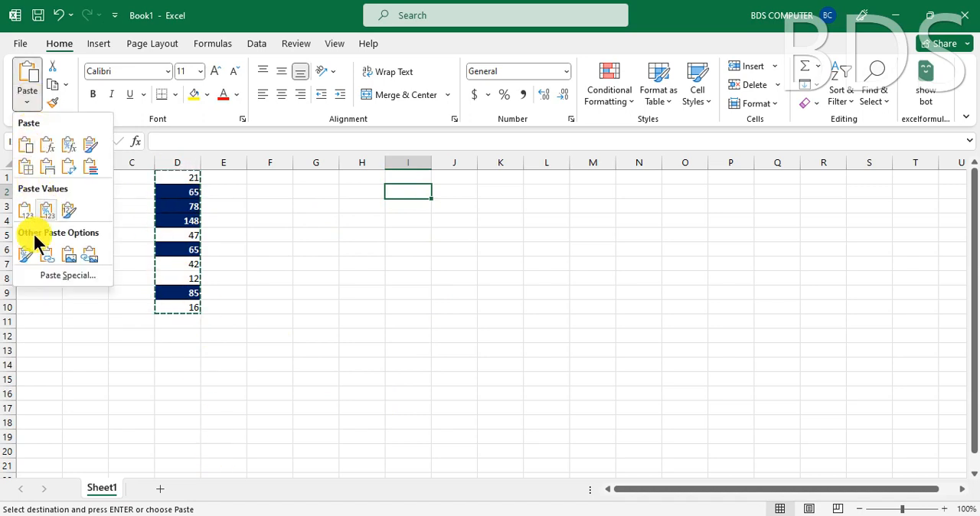
left_click(27, 211)
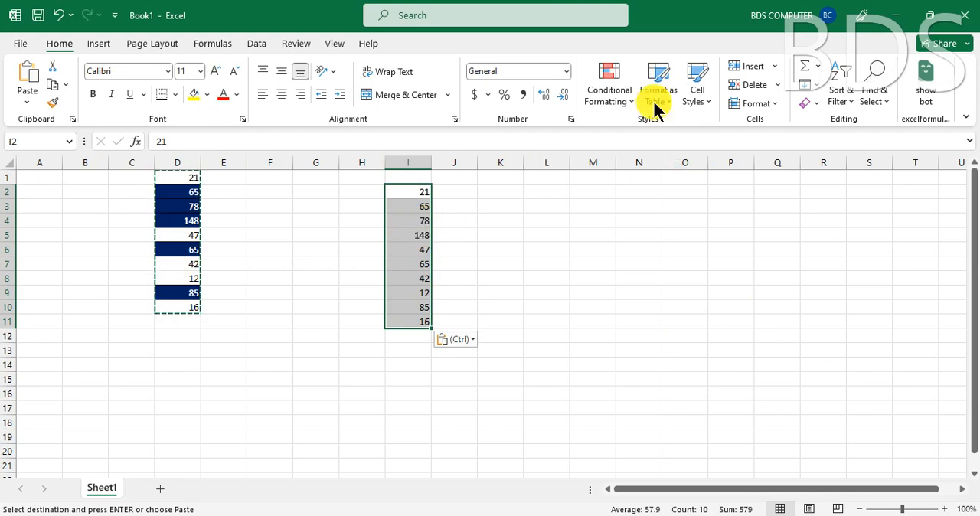
- Set up a Less Than highlight rule for cells I2:I11 with a threshold of 30
left_click(621, 92)
mouse_move(673, 131)
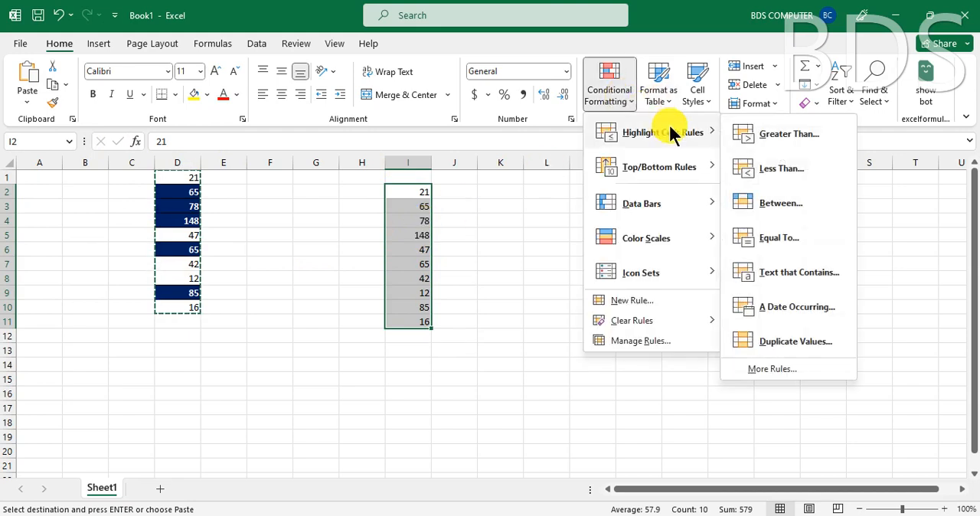
left_click(772, 170)
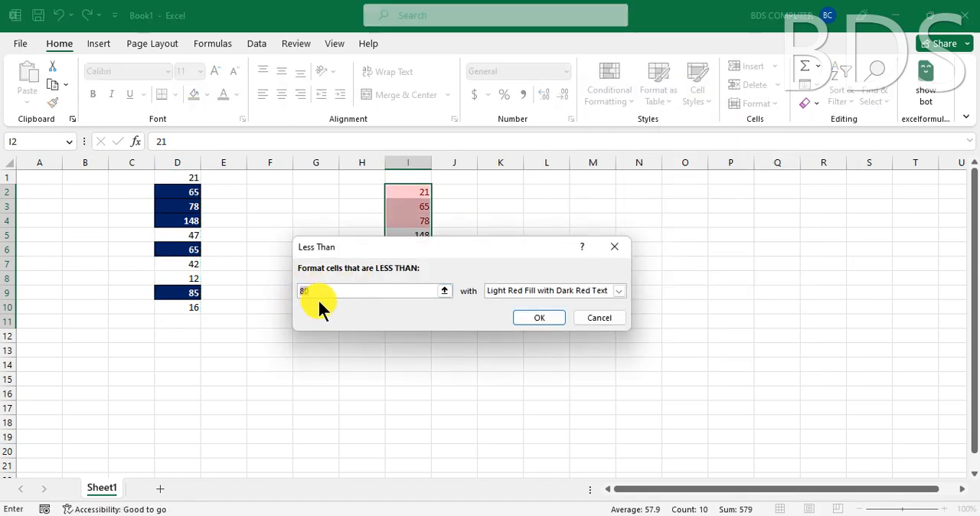
type("30")
left_click_drag(479, 261, 698, 192)
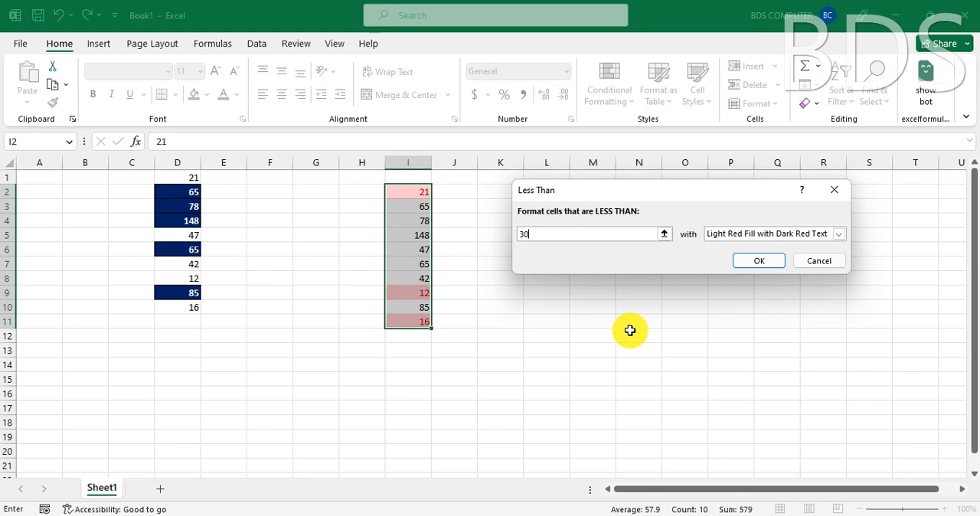
- Start a custom format for the Less Than rule with a two-color gradient fill from standard red to standard yellow
left_click(777, 229)
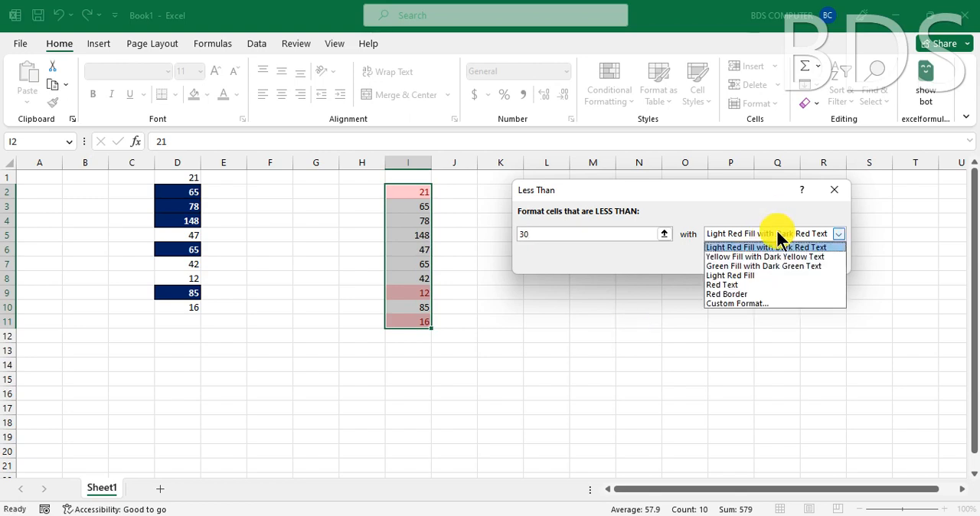
left_click(731, 303)
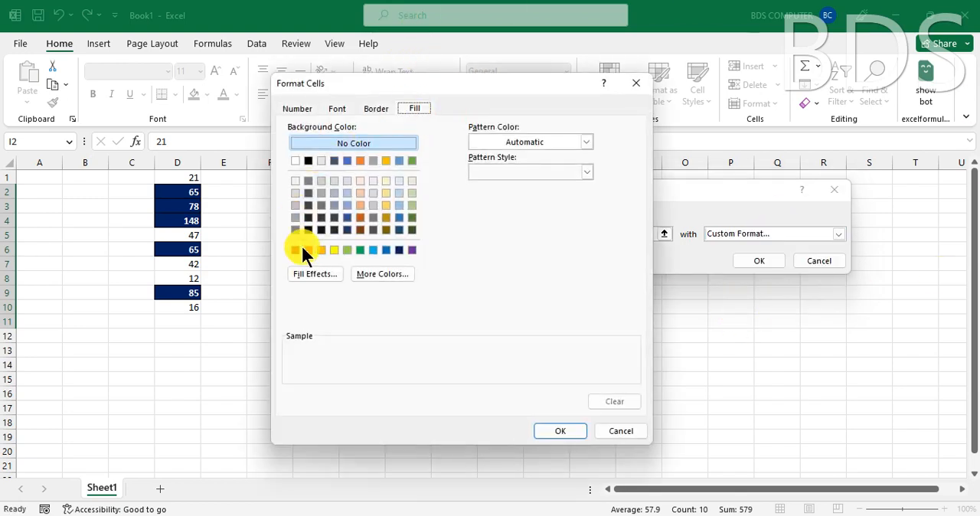
left_click(316, 273)
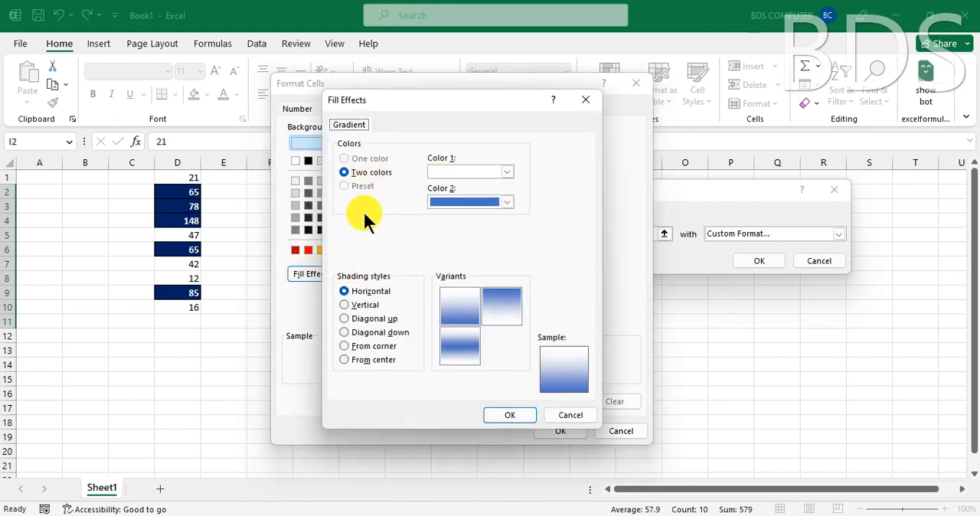
left_click(477, 165)
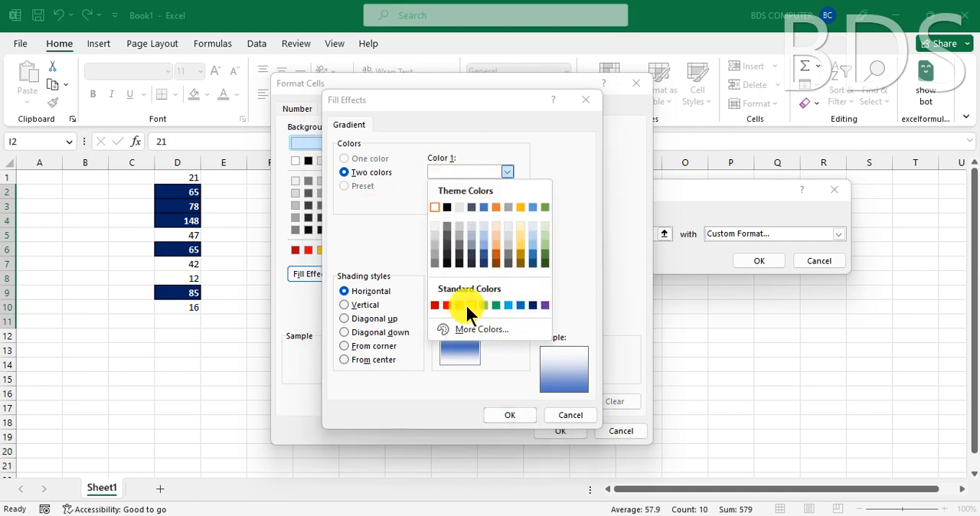
left_click(448, 305)
left_click(470, 201)
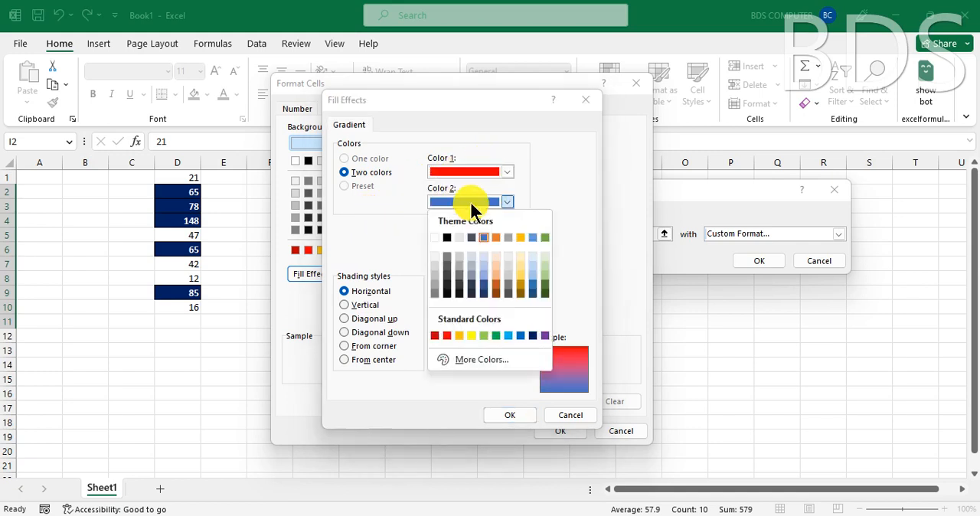
left_click(471, 334)
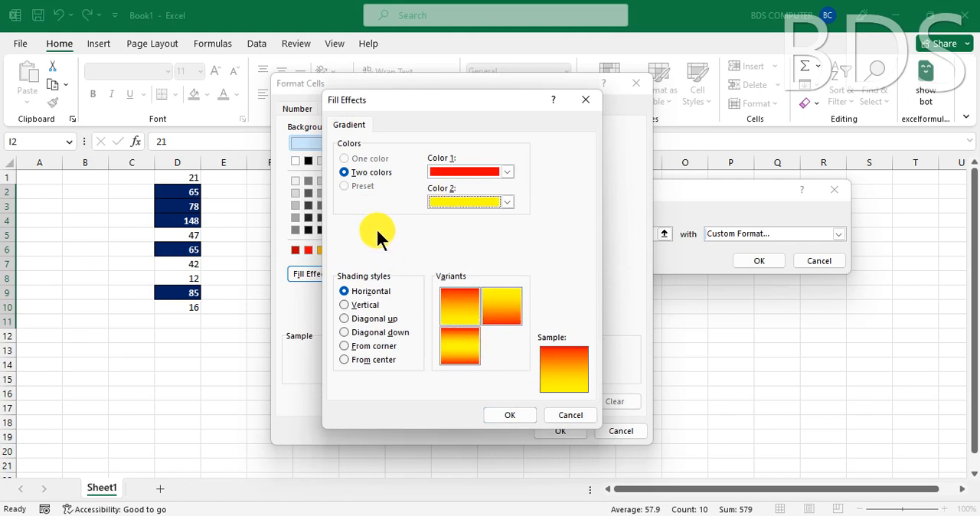
- Set the gradient's shading style to Diagonal down with the first variant and accept the fill effect
left_click(365, 305)
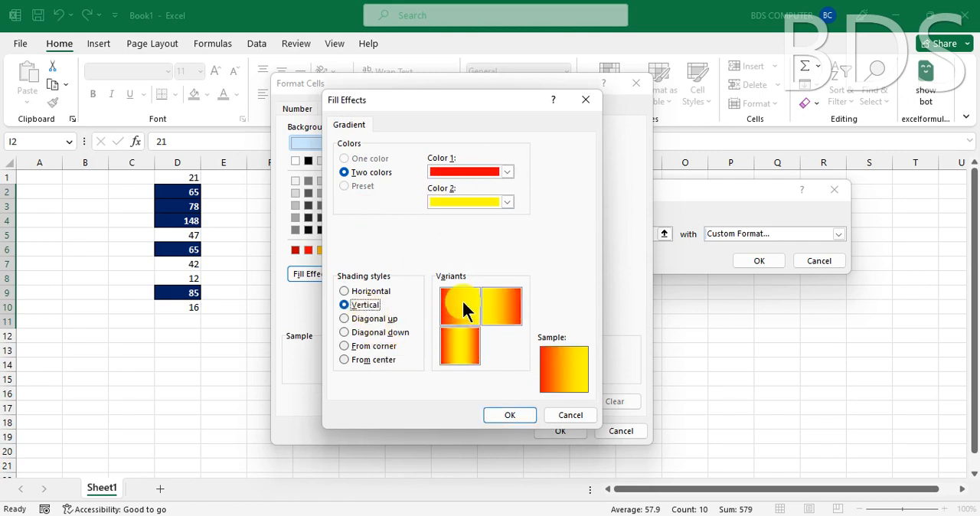
left_click(365, 318)
left_click(371, 333)
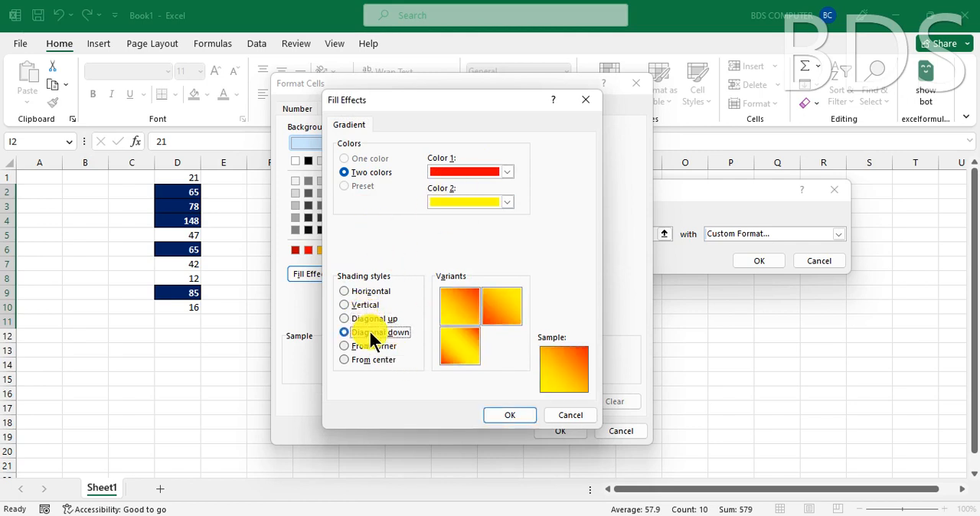
left_click(461, 310)
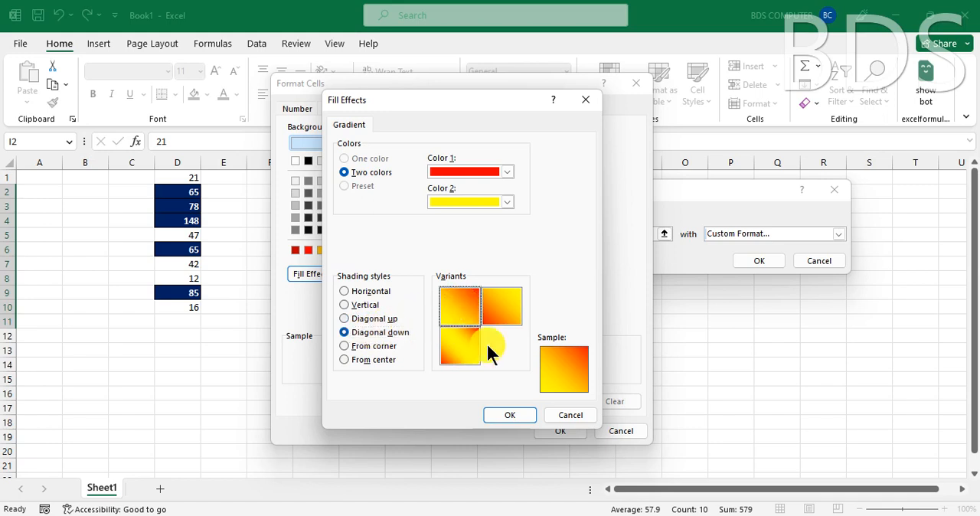
left_click(510, 415)
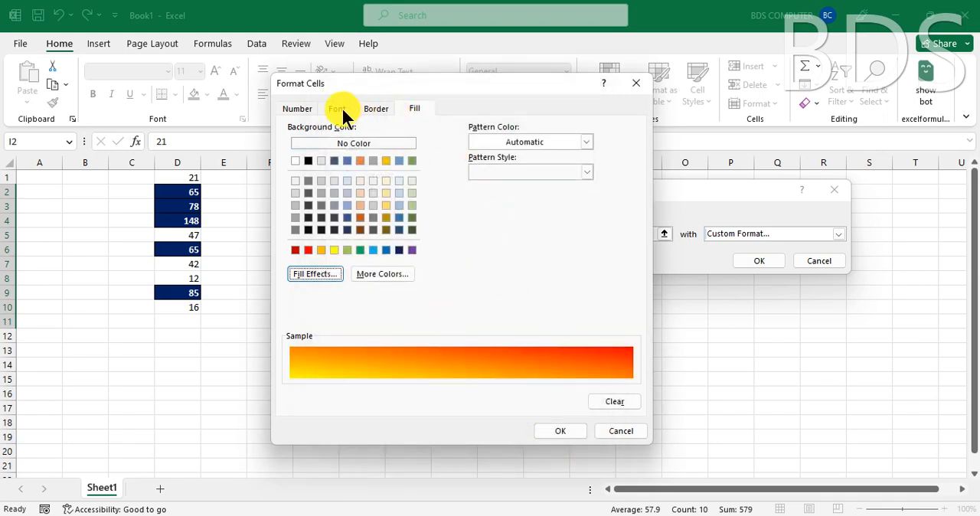
- Set the custom format's font to bold standard purple and apply the Less Than rule to cells I2:I11
left_click(338, 109)
left_click(527, 233)
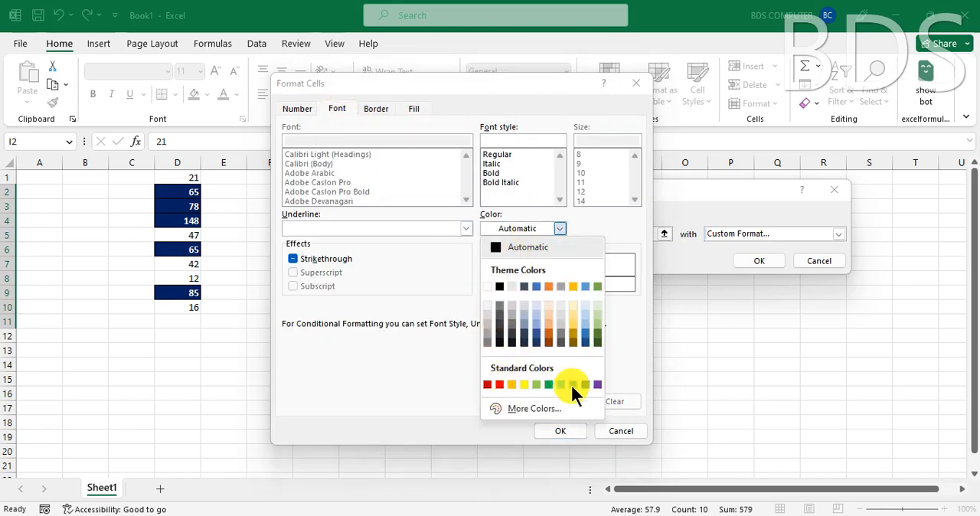
left_click(598, 385)
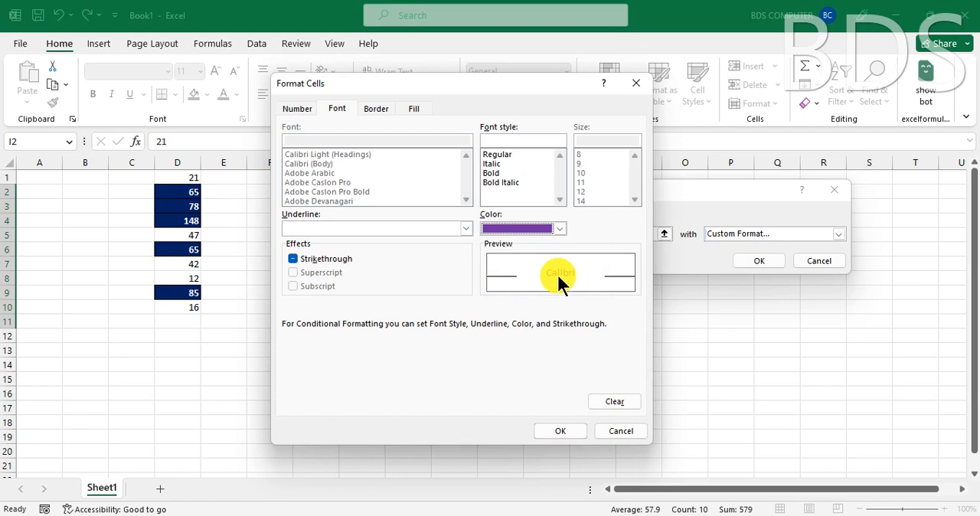
left_click(493, 174)
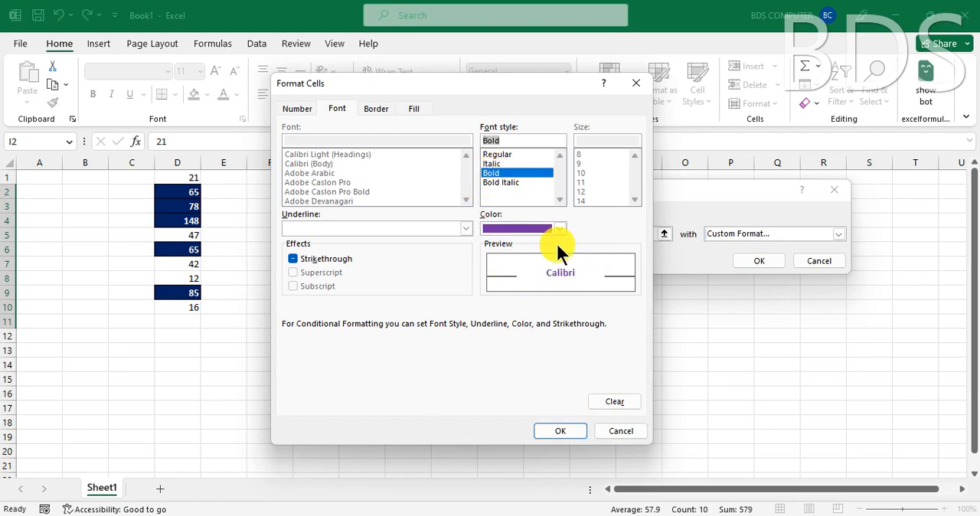
left_click(561, 432)
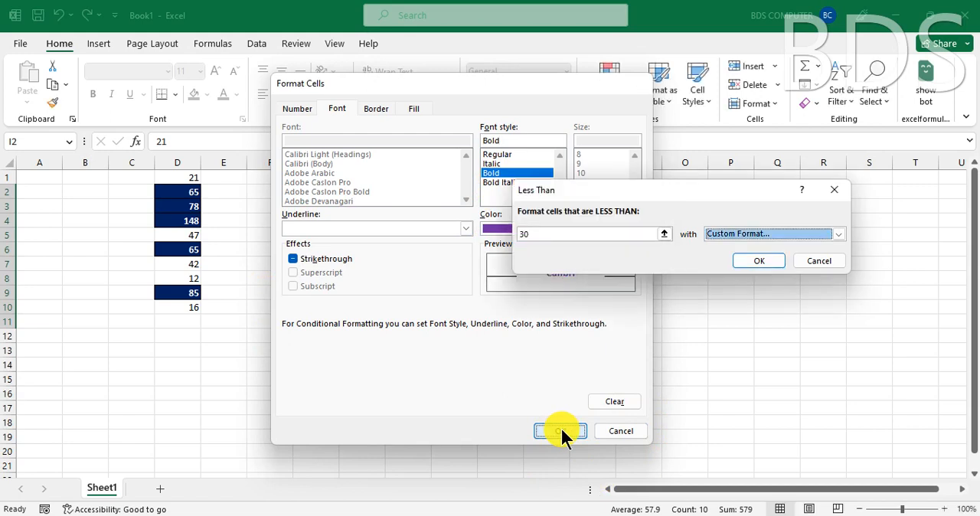
left_click(747, 262)
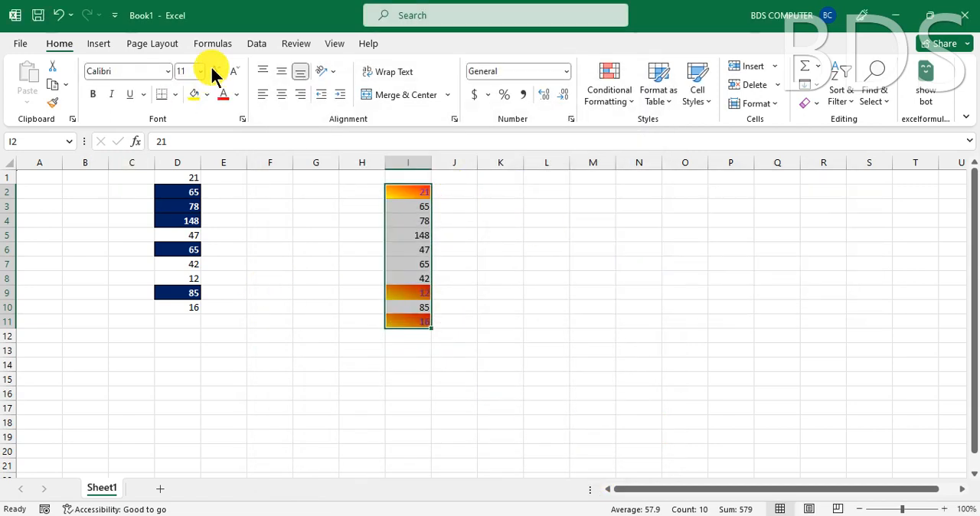
- Enlarge the font of cells I2:I11 to size 20 and widen column I well beyond its numbers
left_click(216, 70)
left_click(215, 71)
left_click(215, 70)
left_click(215, 71)
left_click(215, 70)
double_click(431, 164)
left_click(433, 163)
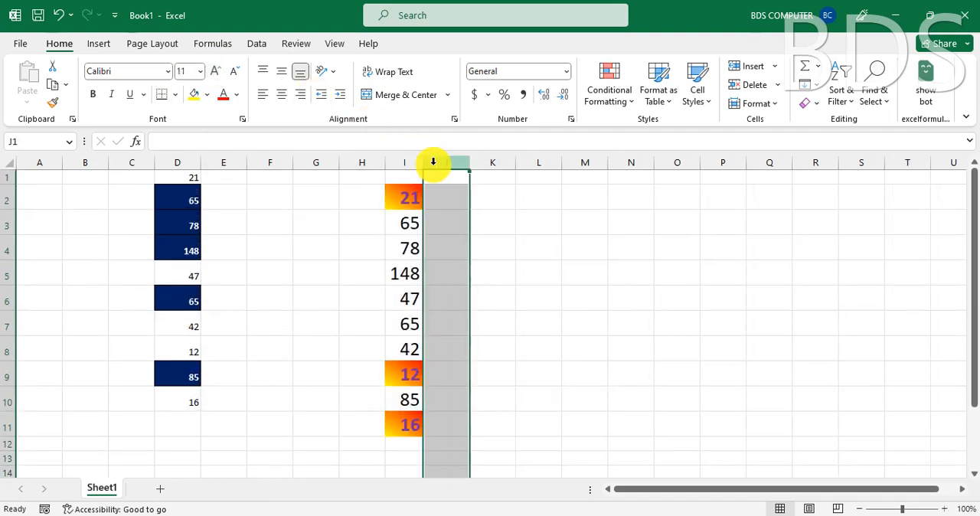
left_click_drag(422, 163, 504, 166)
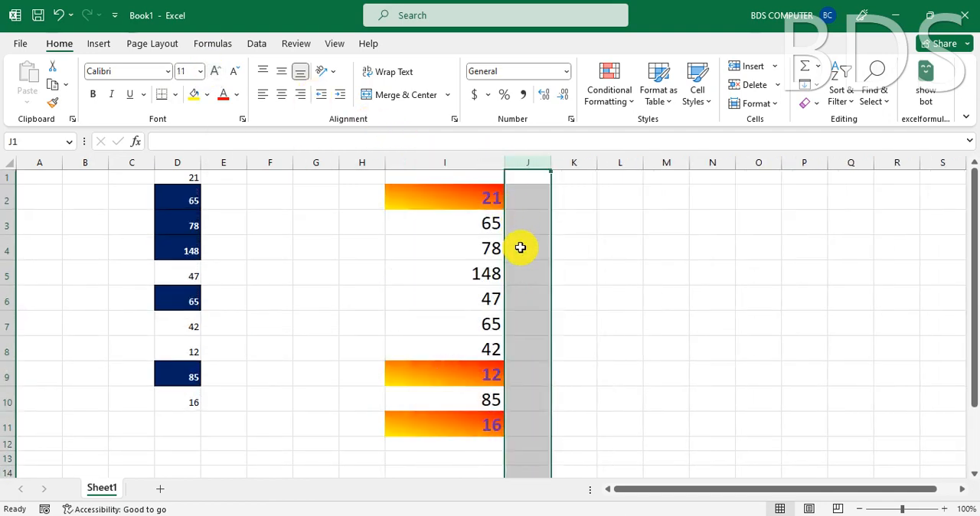
left_click(456, 200)
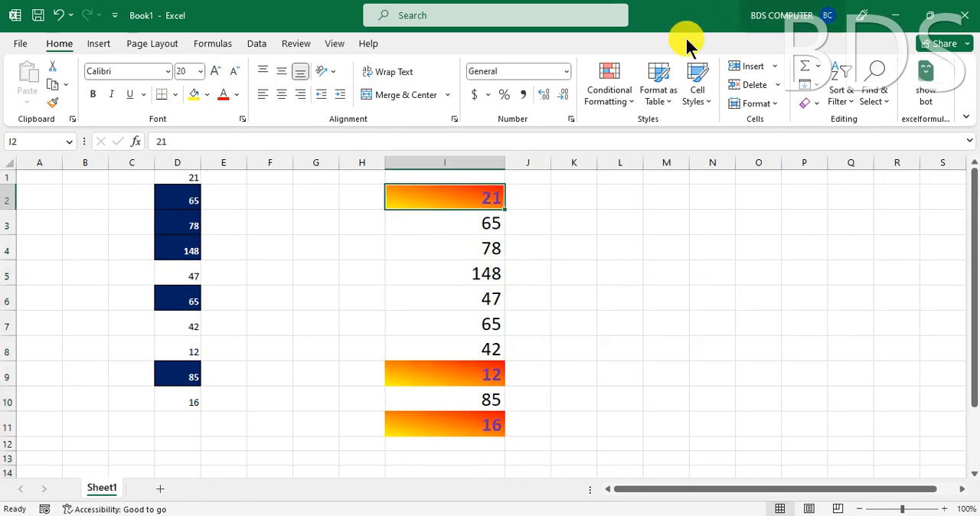
- Test the Less Than rule by changing cell I5 to 23
left_click(464, 273)
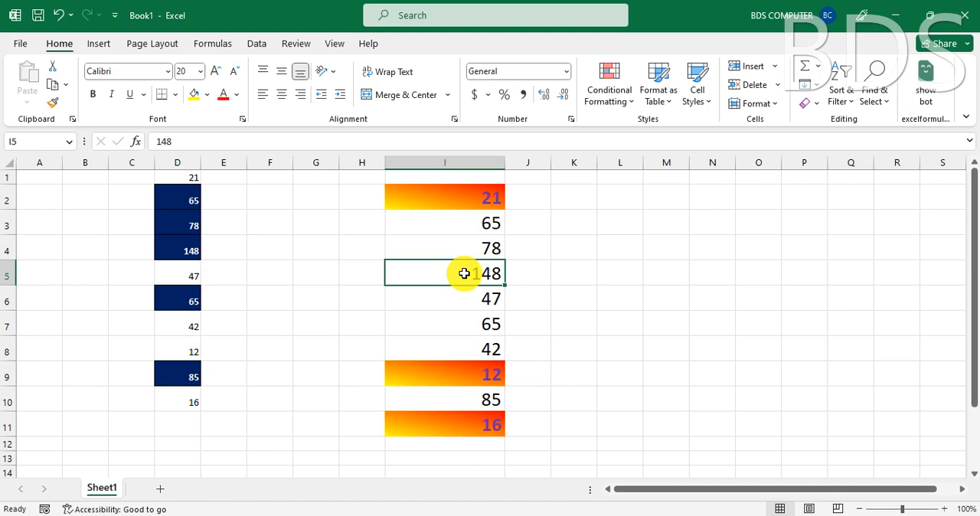
type("23")
key("Return")
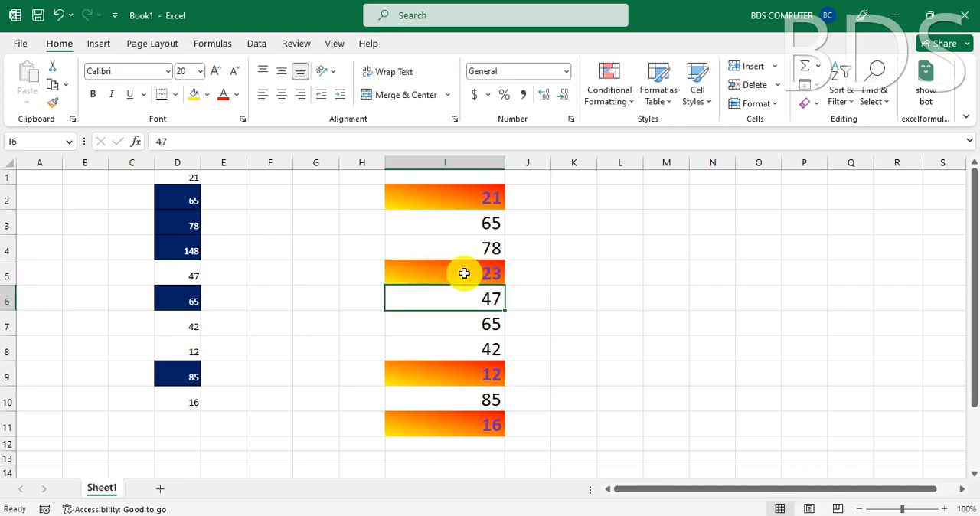
left_click(466, 274)
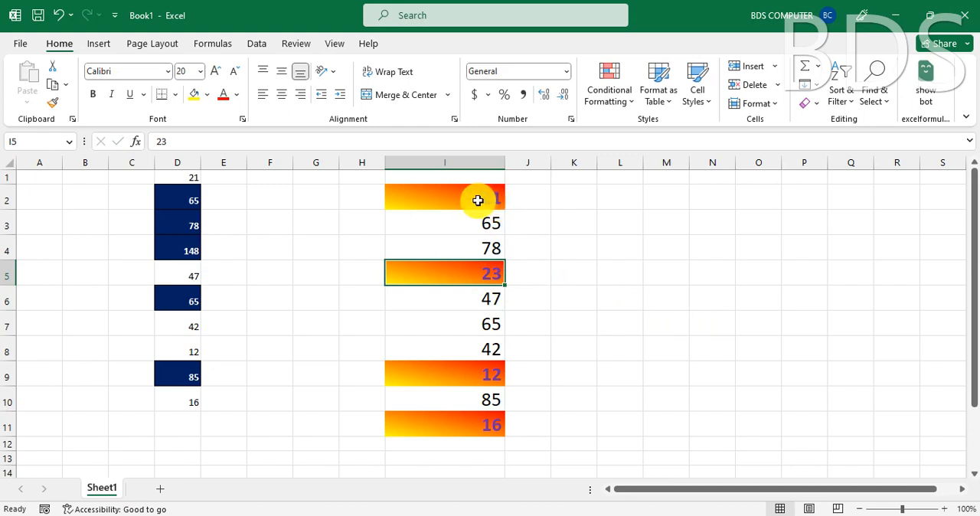
left_click(615, 95)
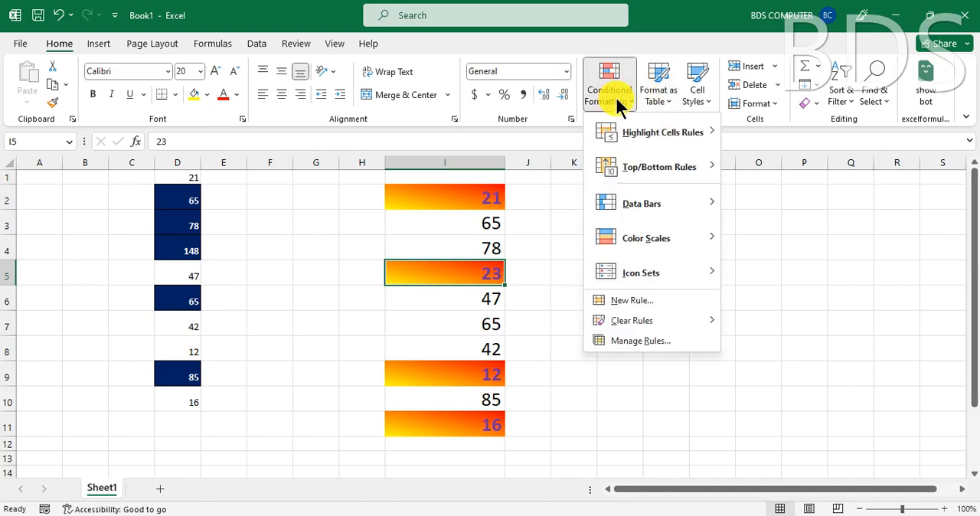
mouse_move(668, 131)
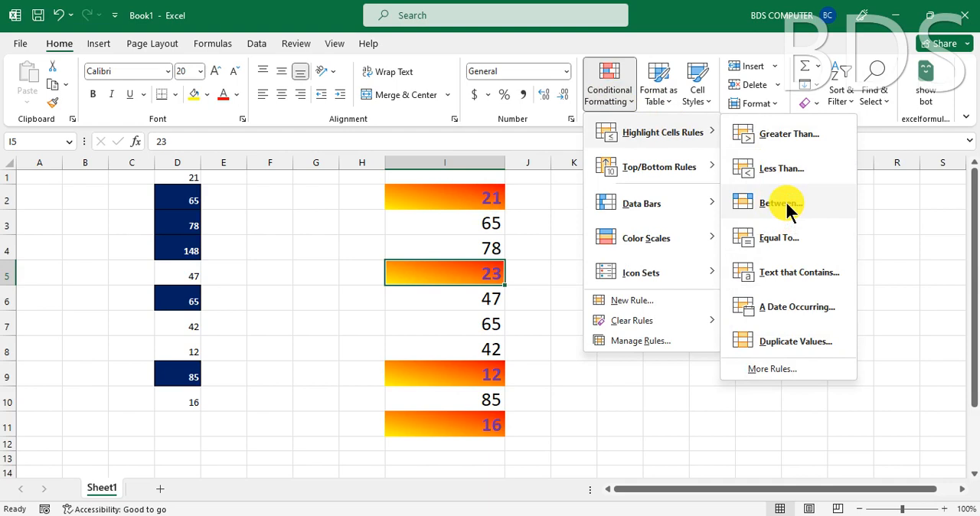
left_click(462, 200)
left_click_drag(462, 199, 446, 429)
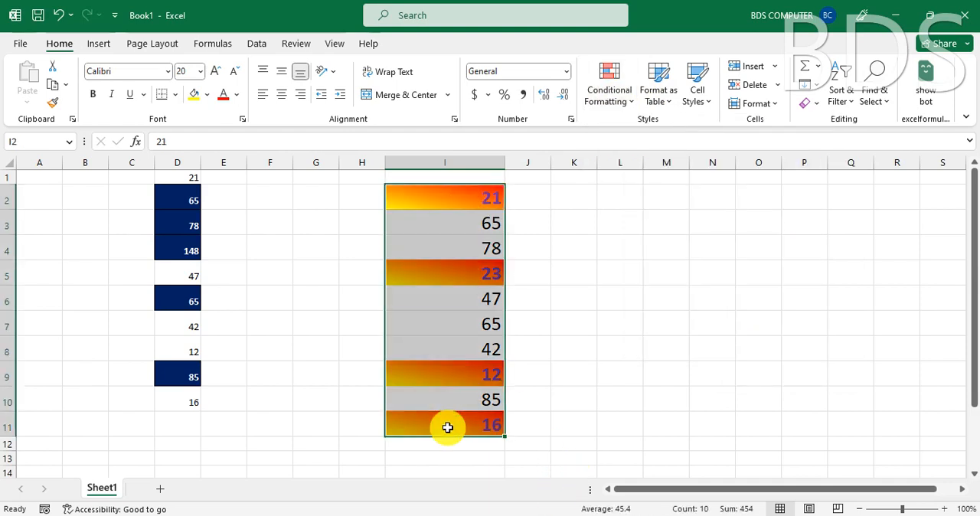
left_click(758, 375)
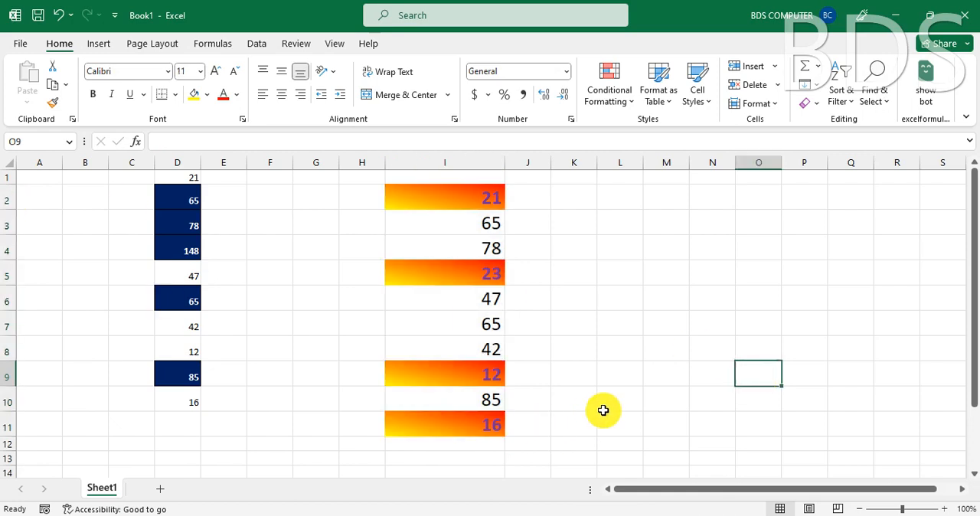
- Copy cells I2:I11 and paste only their values into column K starting at K2
scroll(659, 419, "up", 2, "ctrl")
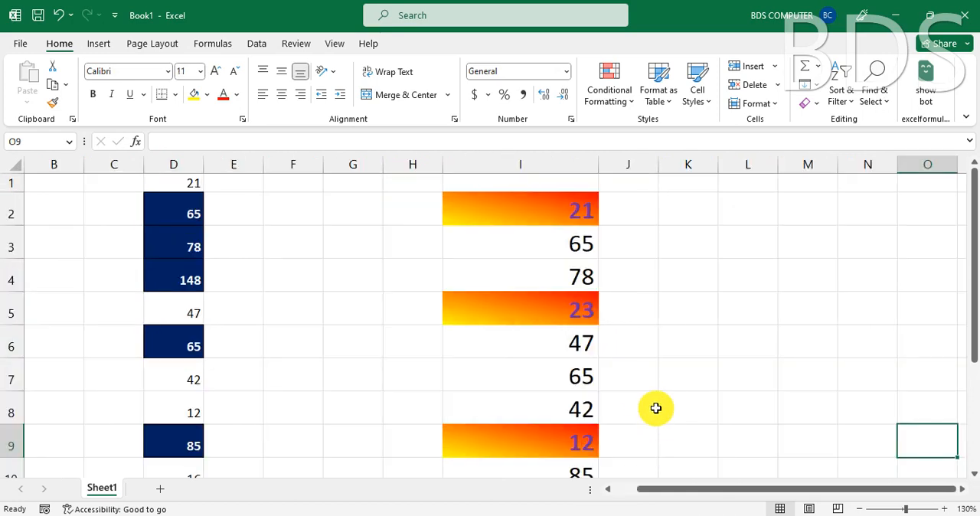
scroll(641, 392, "down", 1, "ctrl")
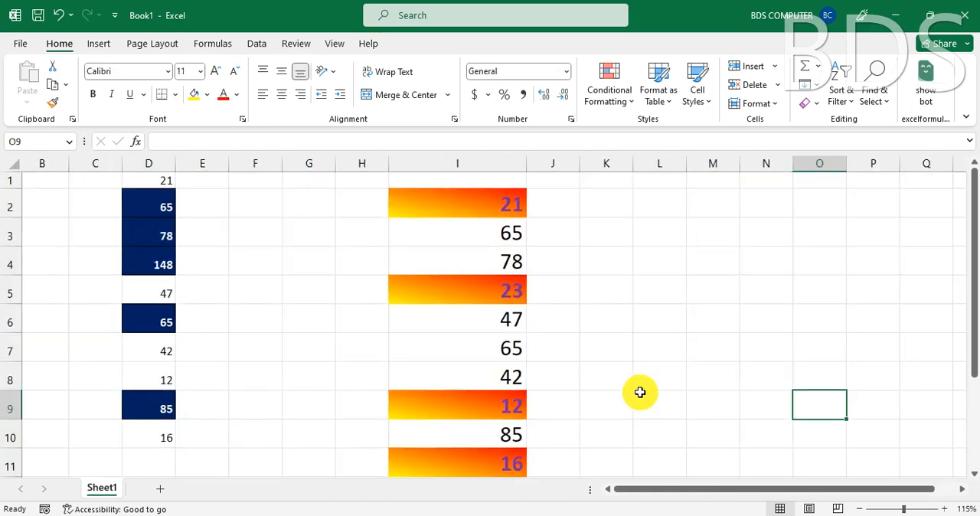
left_click(477, 210)
key("ctrl+shift+Down")
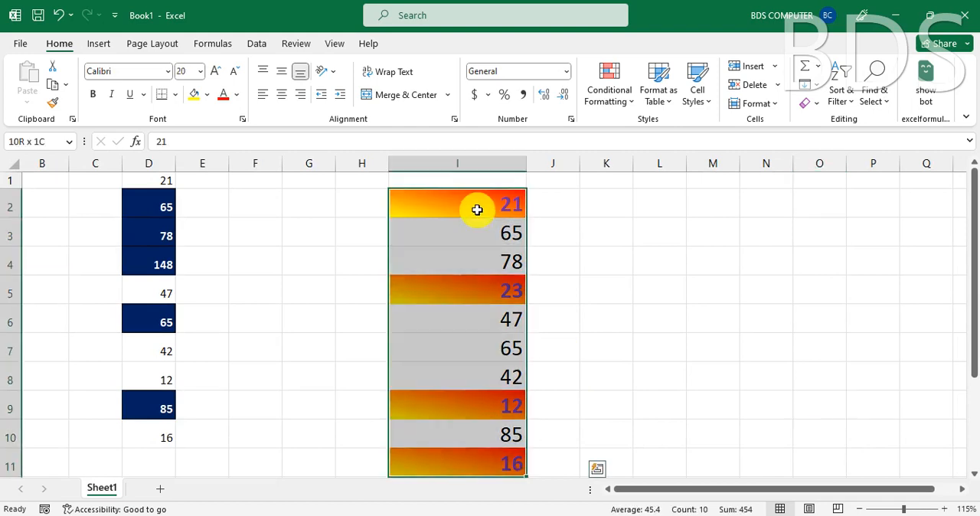
key("ctrl+c")
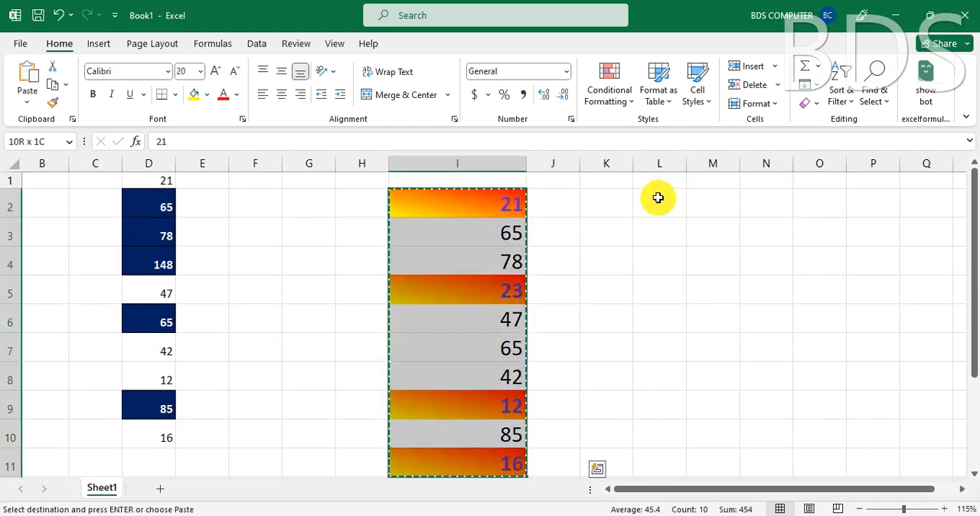
key("Right")
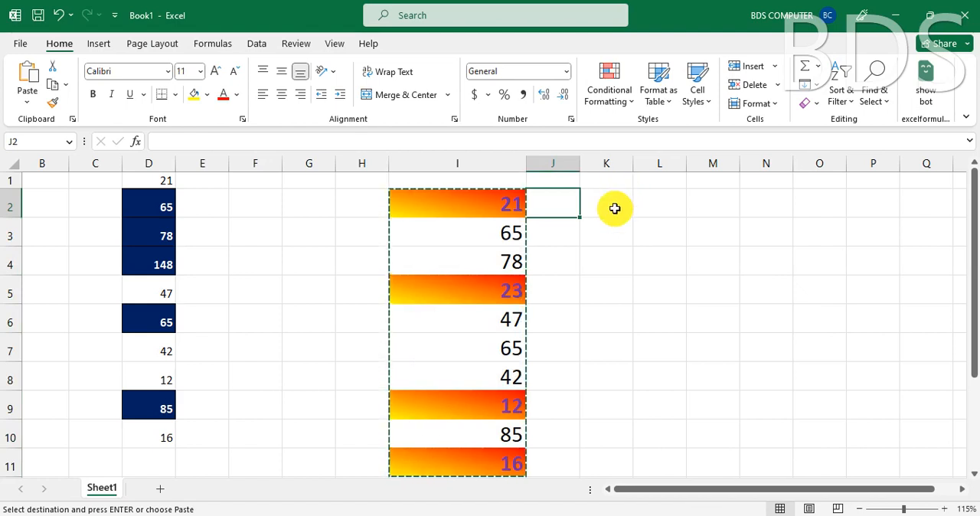
left_click(242, 209)
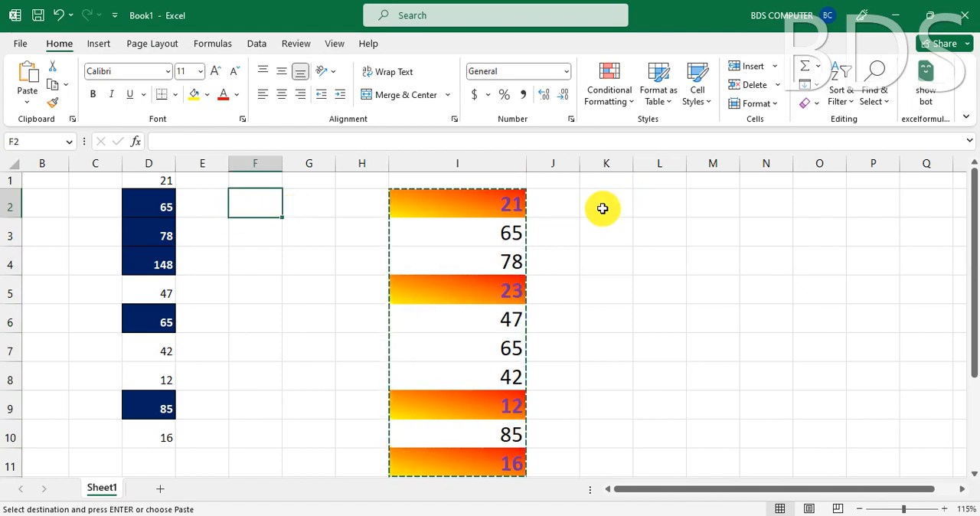
left_click(570, 207)
left_click(605, 204)
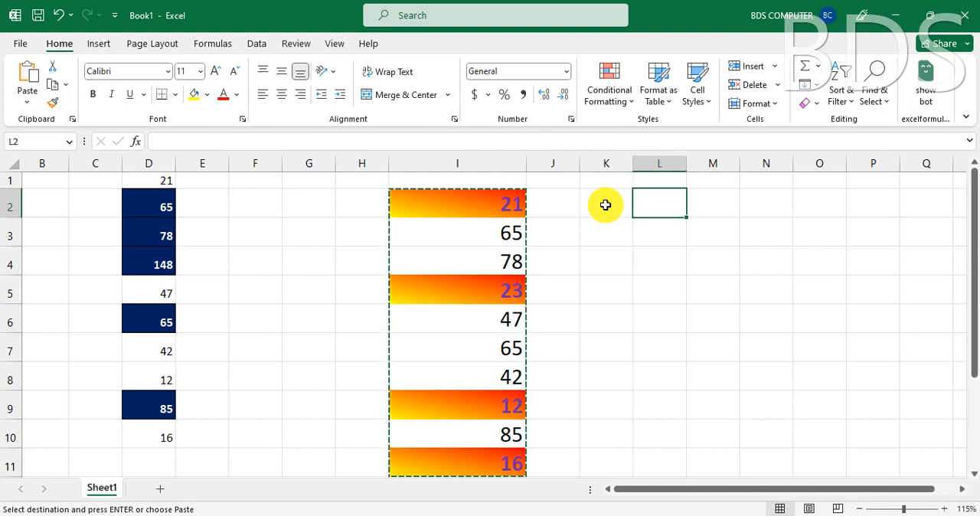
left_click(27, 102)
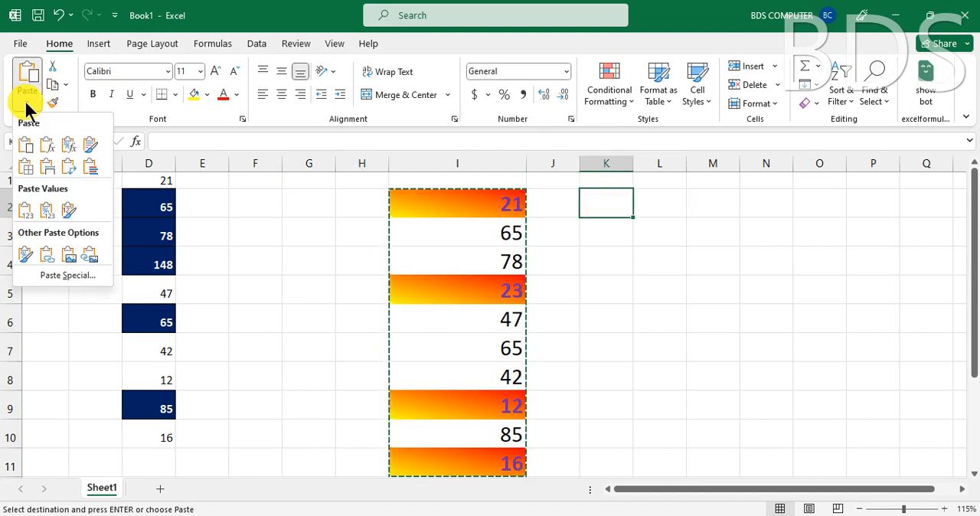
left_click(26, 211)
key("Escape")
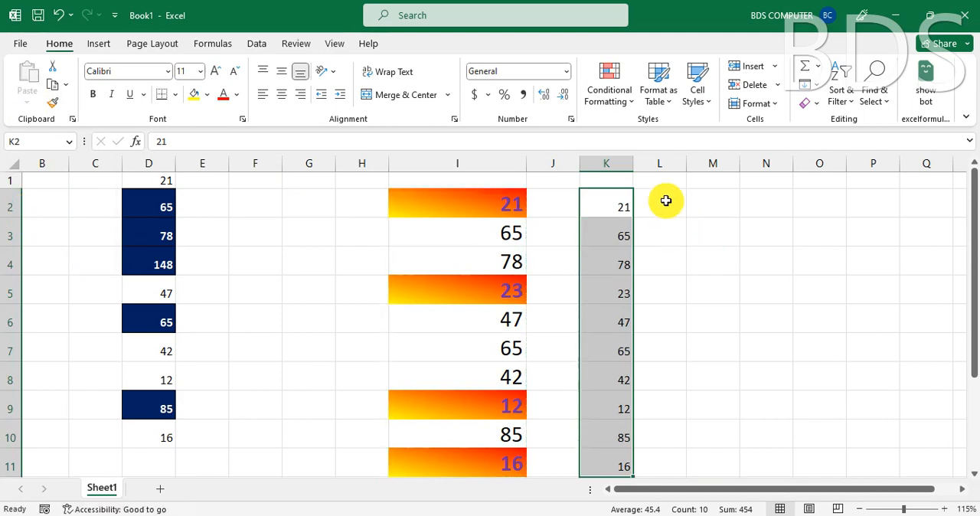
- Start a Between highlight rule for cells K2:K11 with the limits 40 and 60
left_click(605, 98)
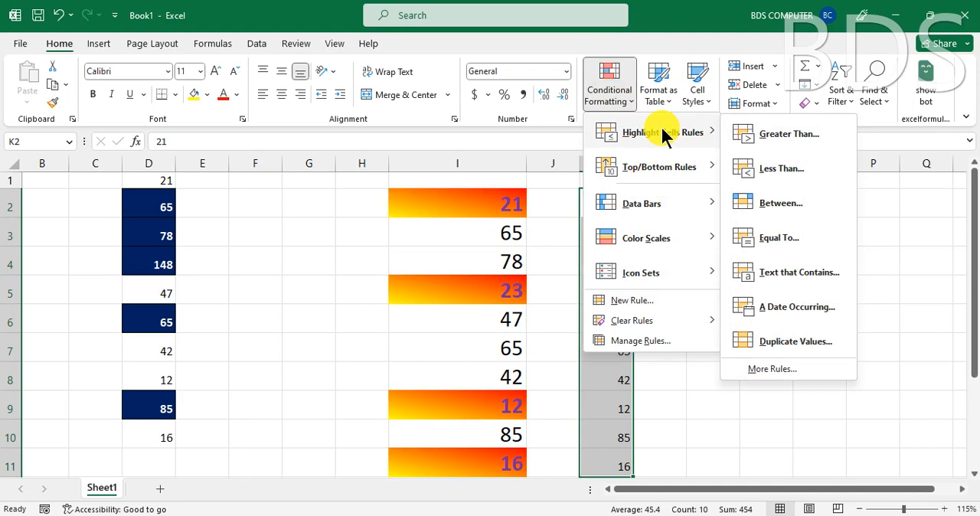
left_click(782, 203)
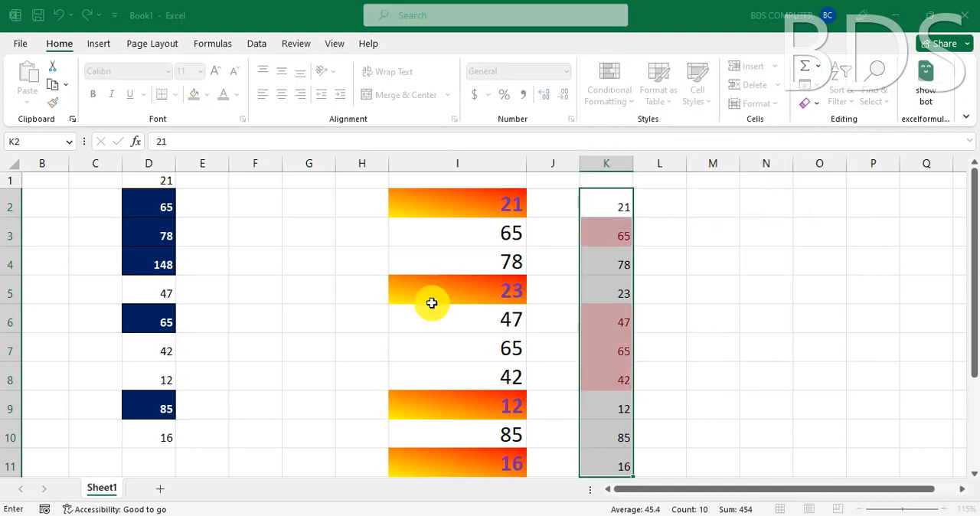
left_click_drag(584, 187, 230, 188)
left_click(161, 236)
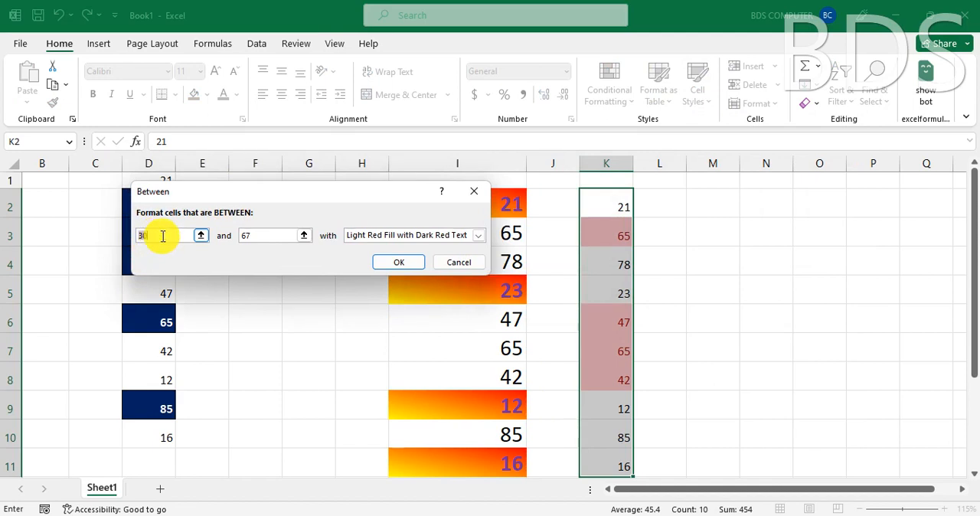
type("40")
left_click(260, 236)
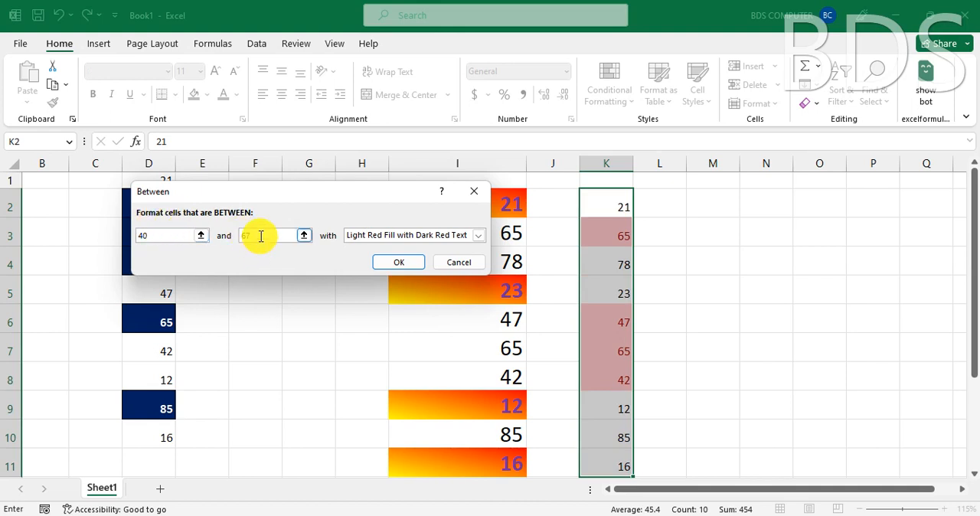
left_click(226, 240)
key("BackSpace")
type("0")
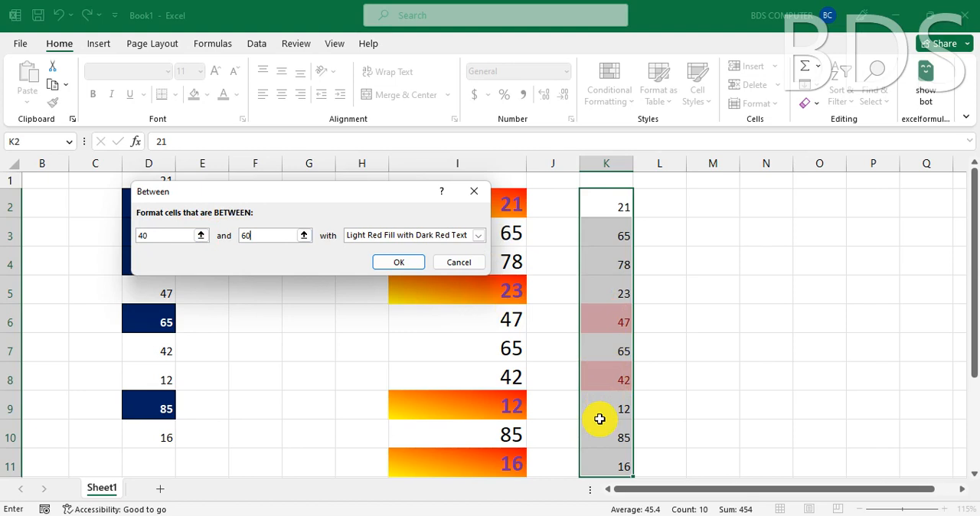
- Give the Between rule a custom fill with a dense dotted pattern in standard red and apply it to K2:K11
left_click(463, 235)
left_click(374, 304)
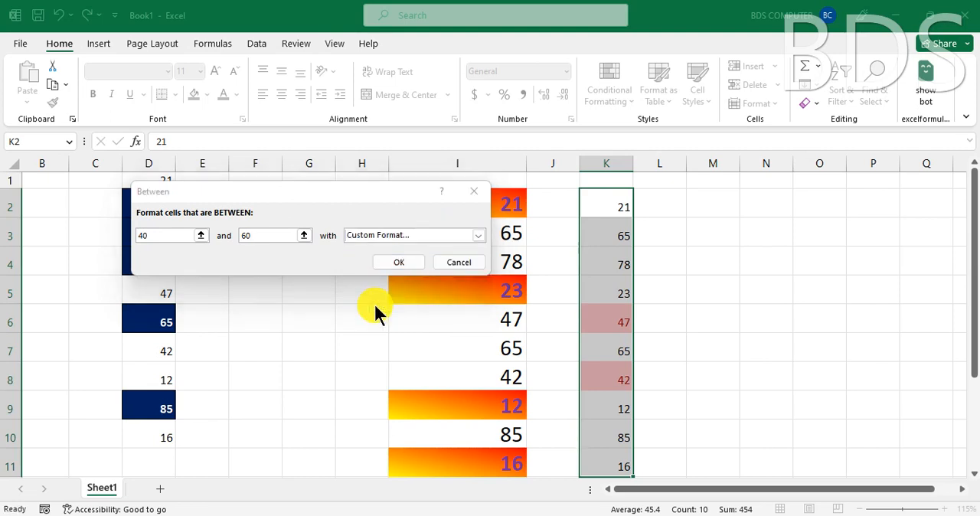
left_click_drag(648, 28, 472, 55)
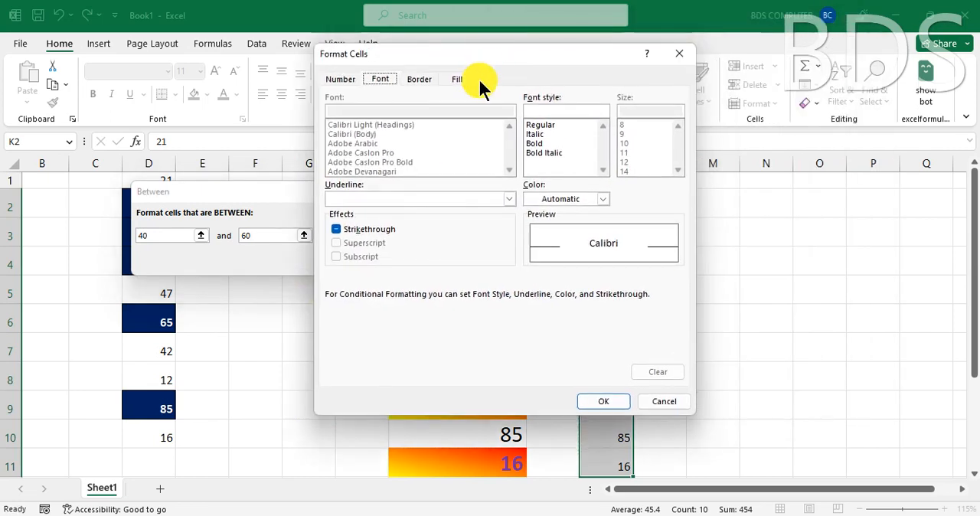
left_click(458, 79)
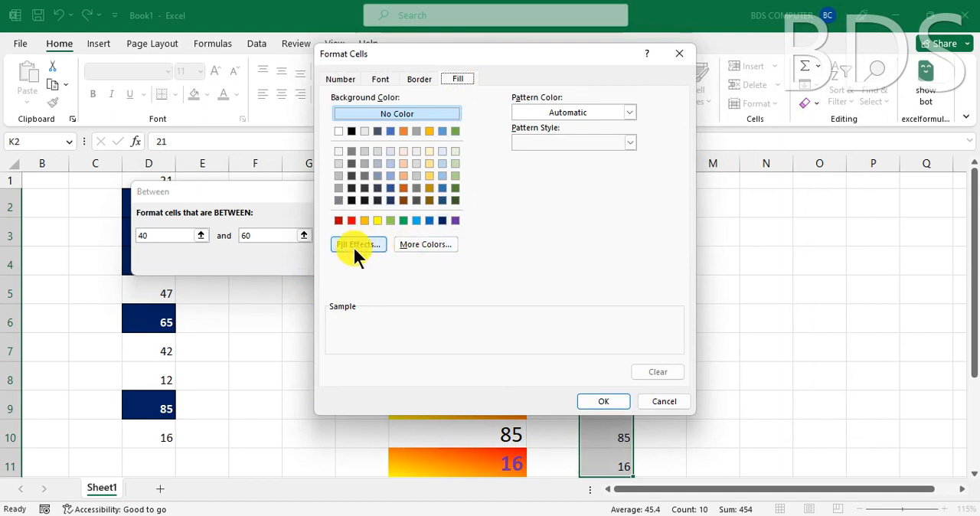
left_click(628, 113)
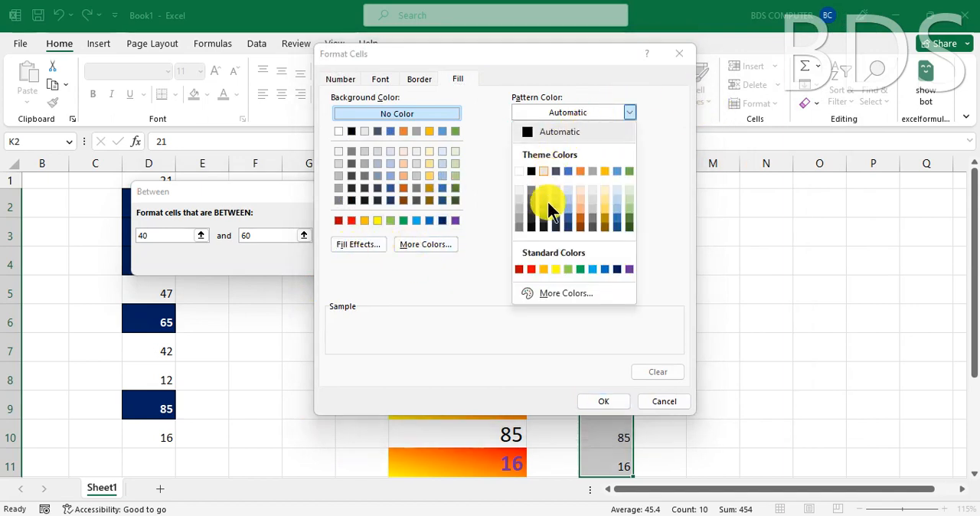
left_click(531, 268)
left_click(575, 139)
left_click(608, 182)
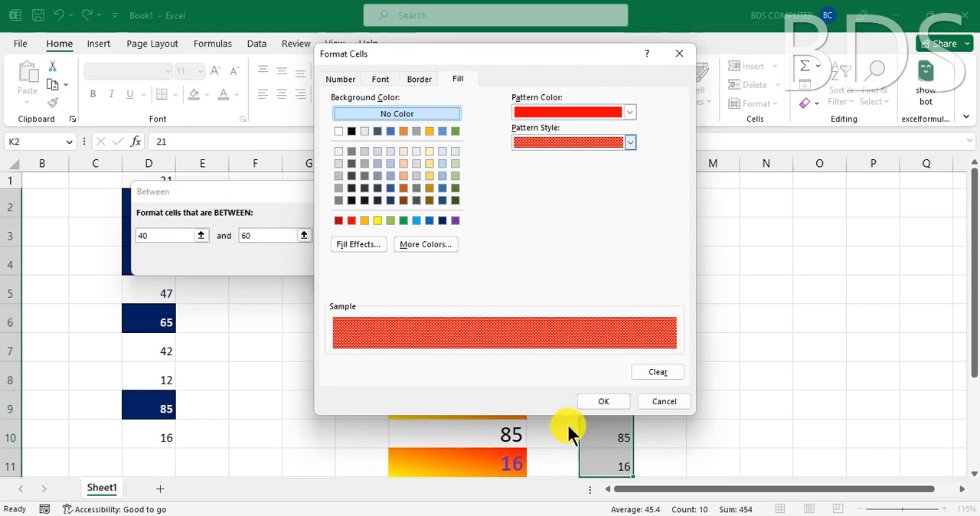
left_click(606, 402)
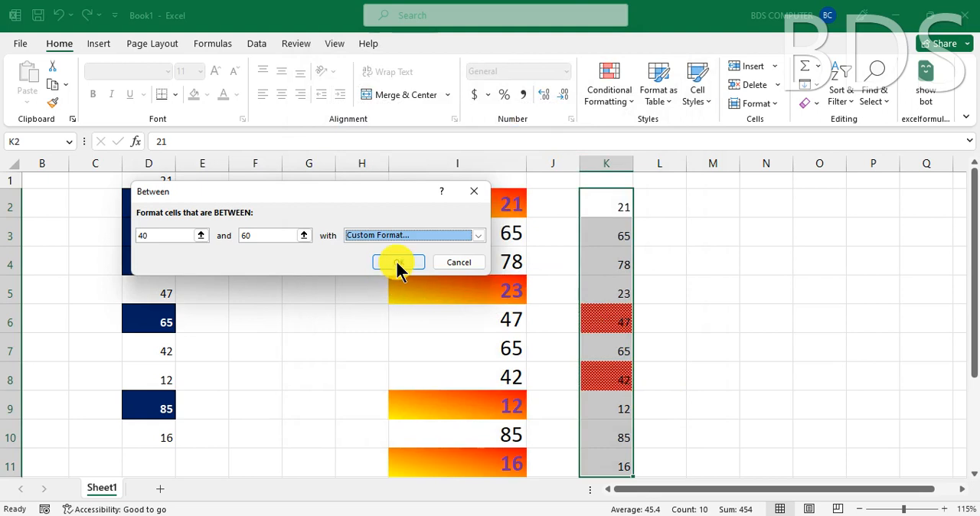
left_click(397, 260)
left_click(557, 325)
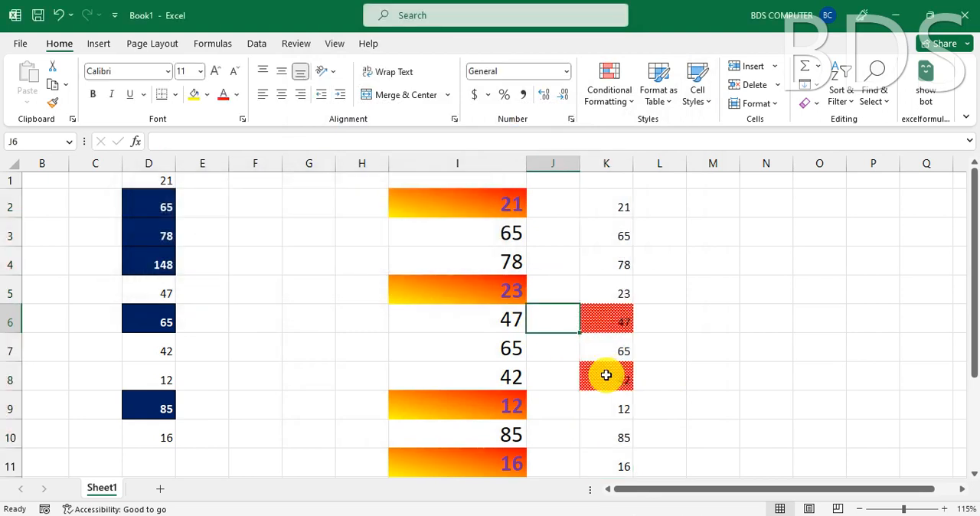
left_click(562, 376)
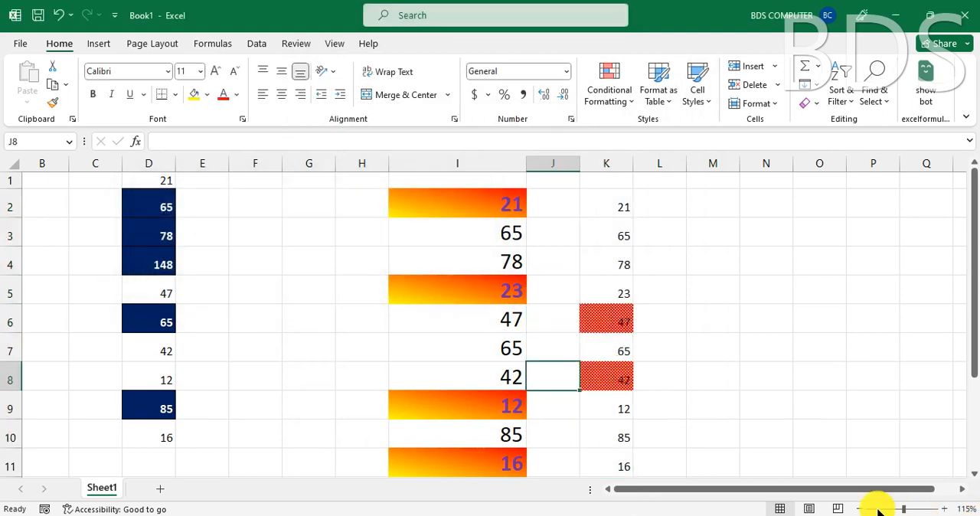
left_click(774, 407)
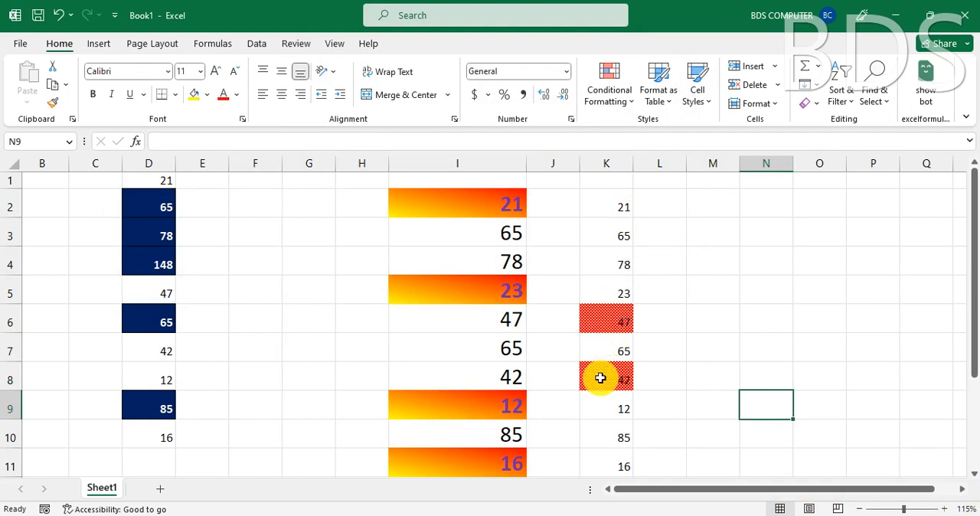
- Try an Equal To highlight rule for the value 42 on cells K2:K11, previewing it without applying it
left_click(612, 215)
key("ctrl+shift+Down")
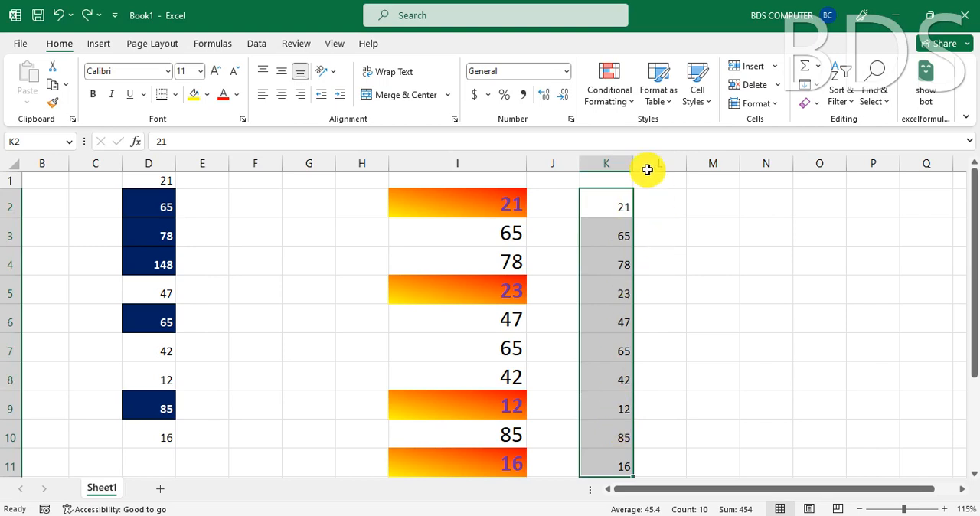
left_click(629, 99)
mouse_move(655, 136)
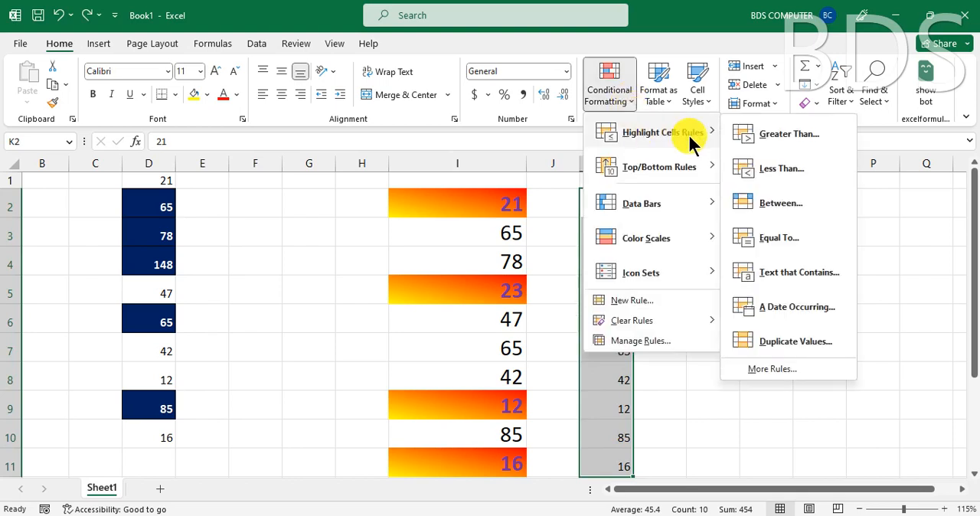
left_click(775, 237)
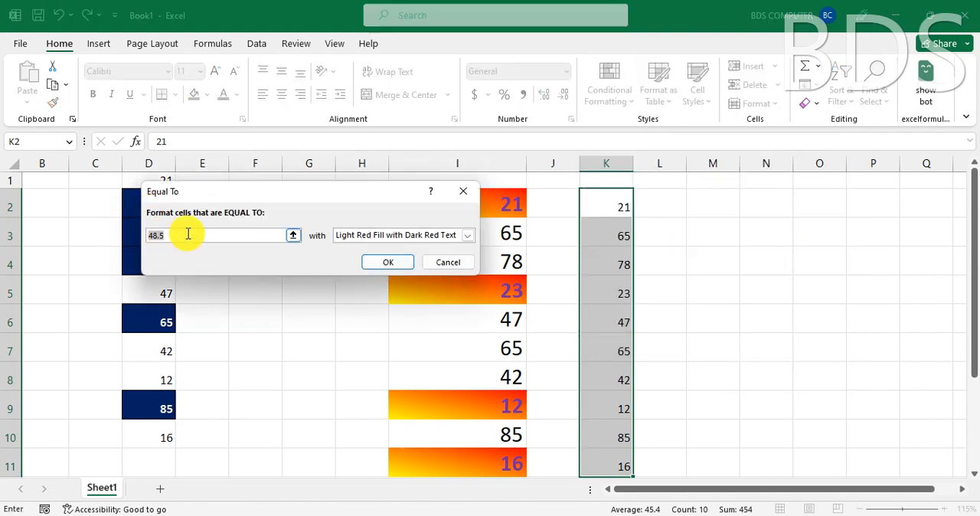
type("42")
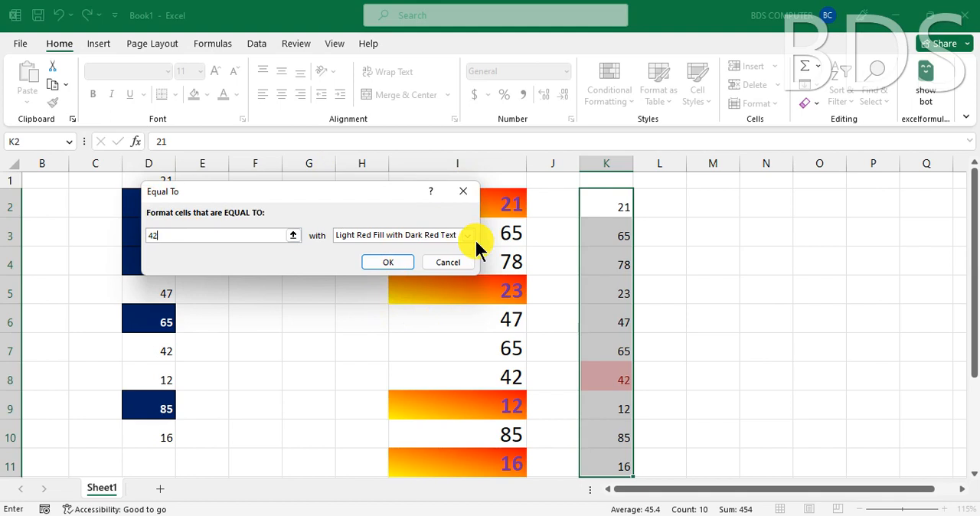
key("Escape")
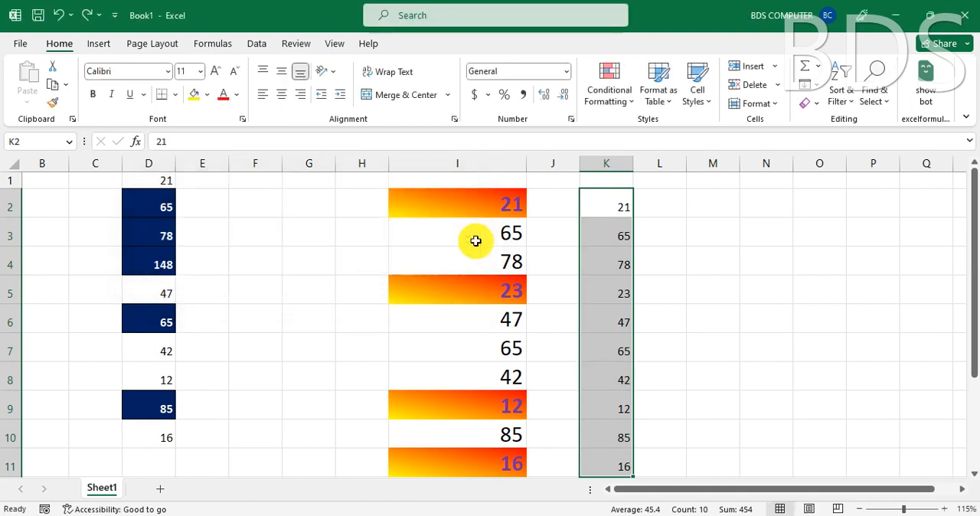
left_click(625, 100)
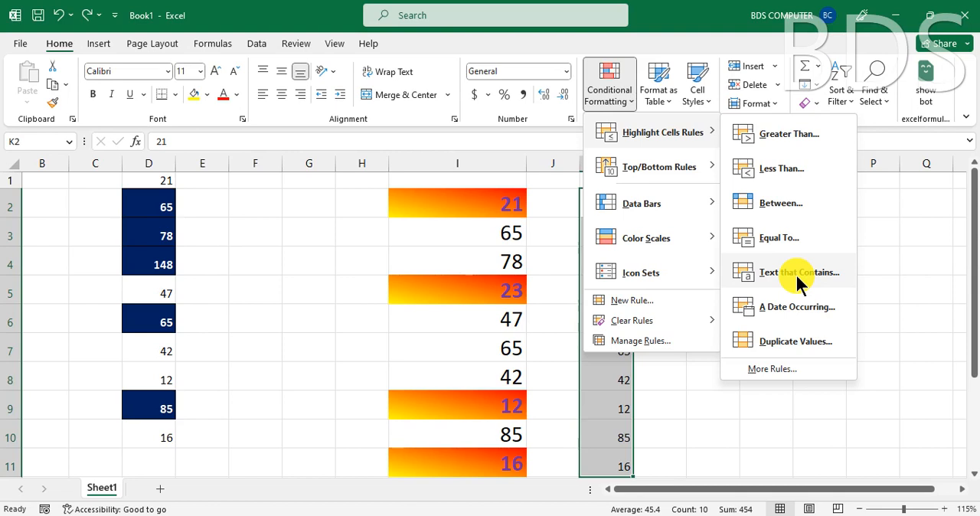
left_click(306, 283)
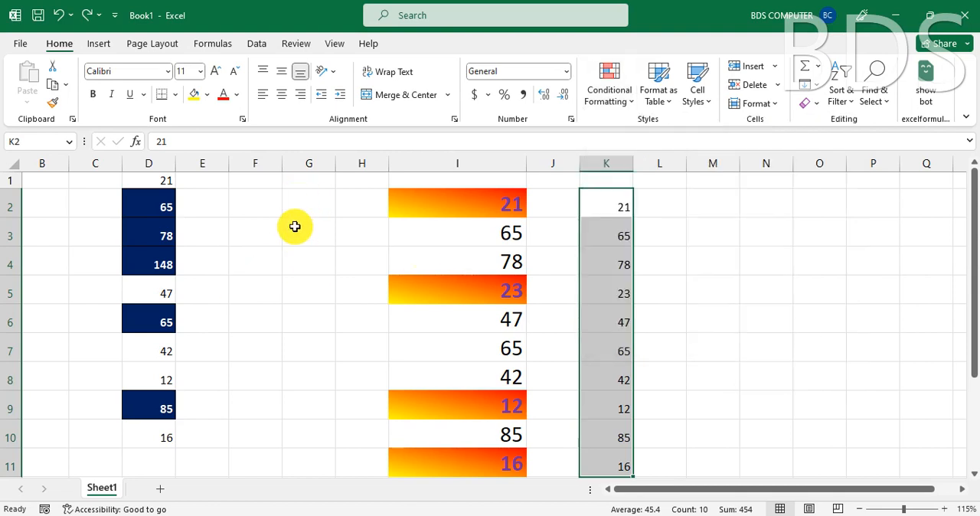
left_click(255, 216)
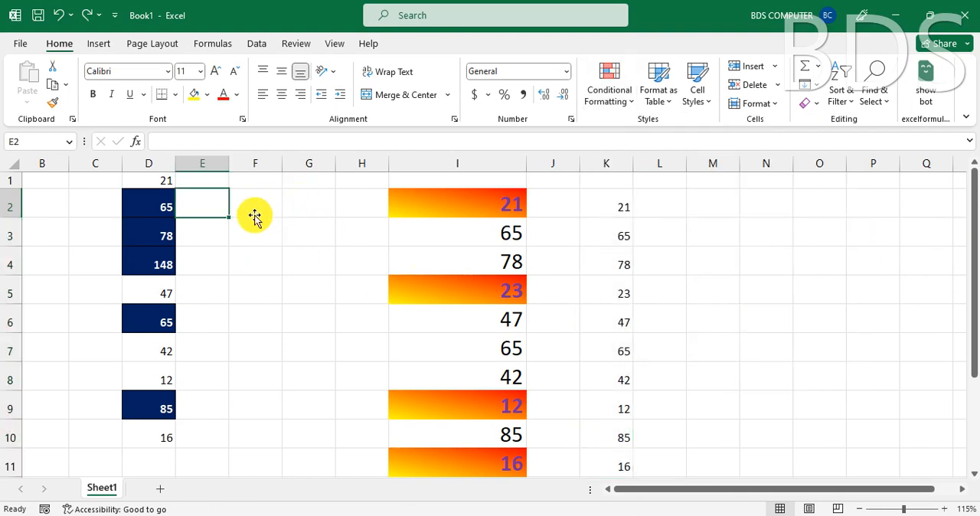
- Apply a Text That Contains rule for MALE to cells F2:F10 with Light Red Fill with Dark Red Text
left_click_drag(275, 205, 298, 442)
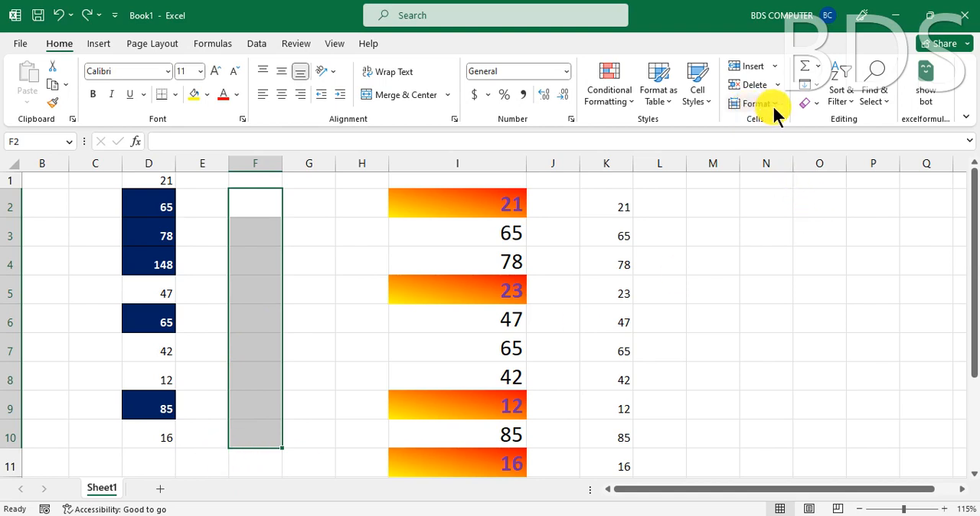
left_click(610, 95)
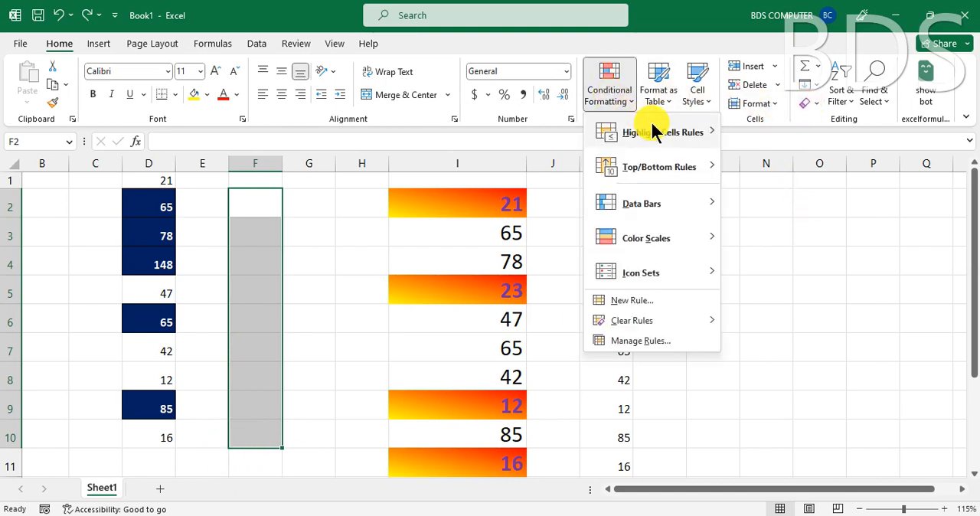
mouse_move(720, 137)
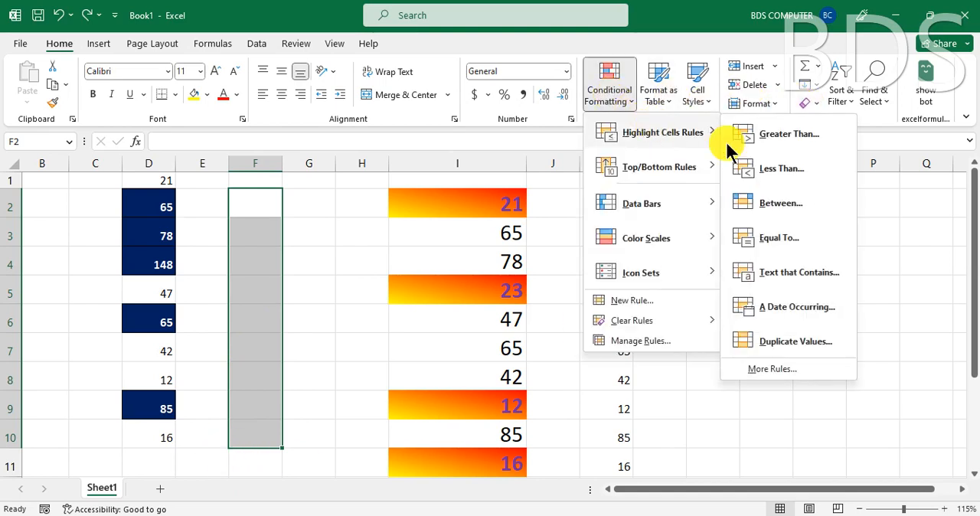
left_click(792, 272)
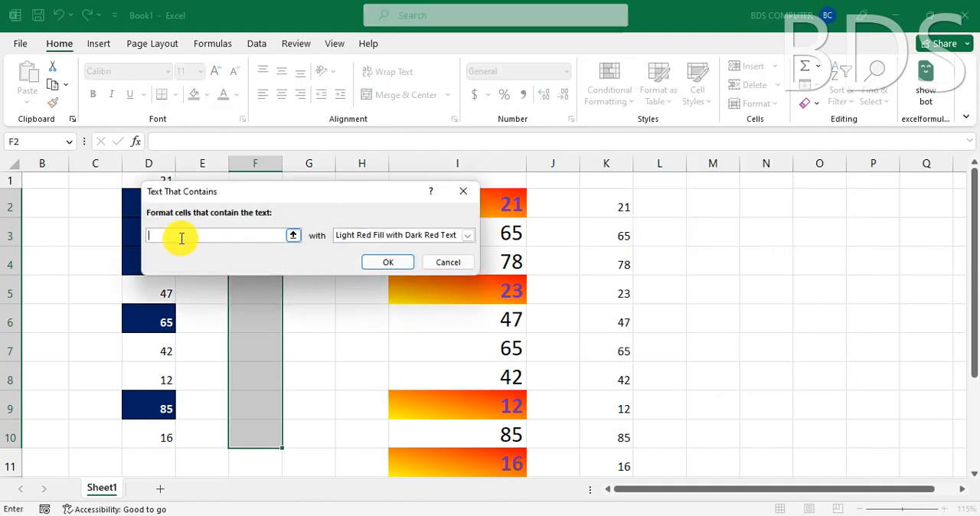
type("MALE")
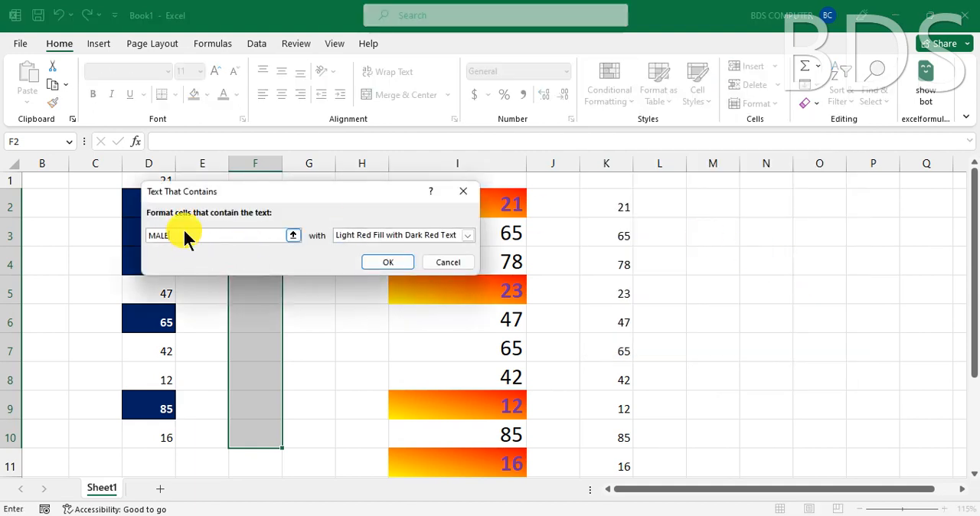
left_click(438, 236)
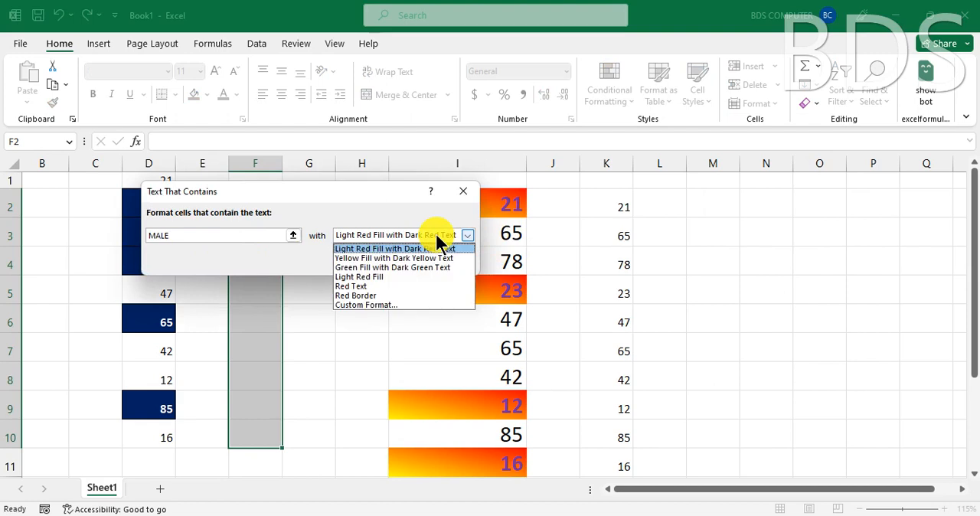
left_click(375, 250)
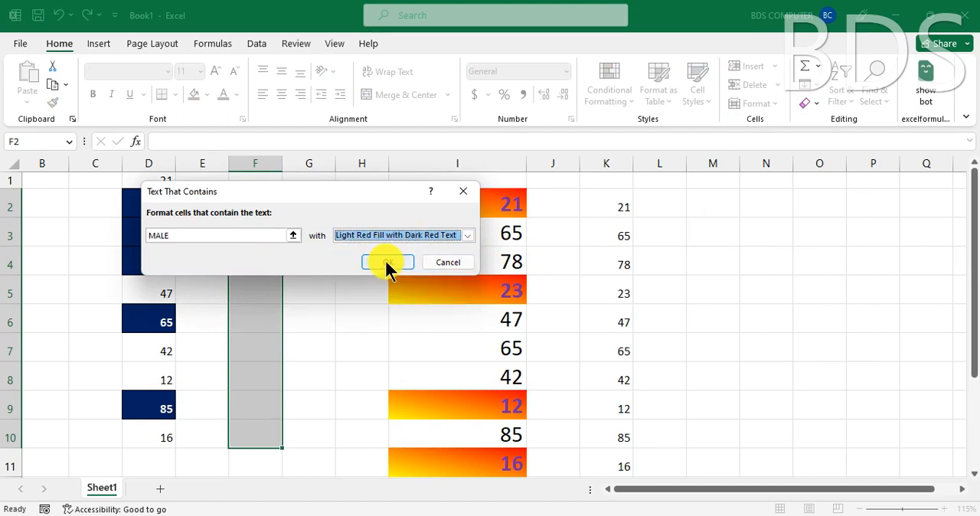
left_click(387, 263)
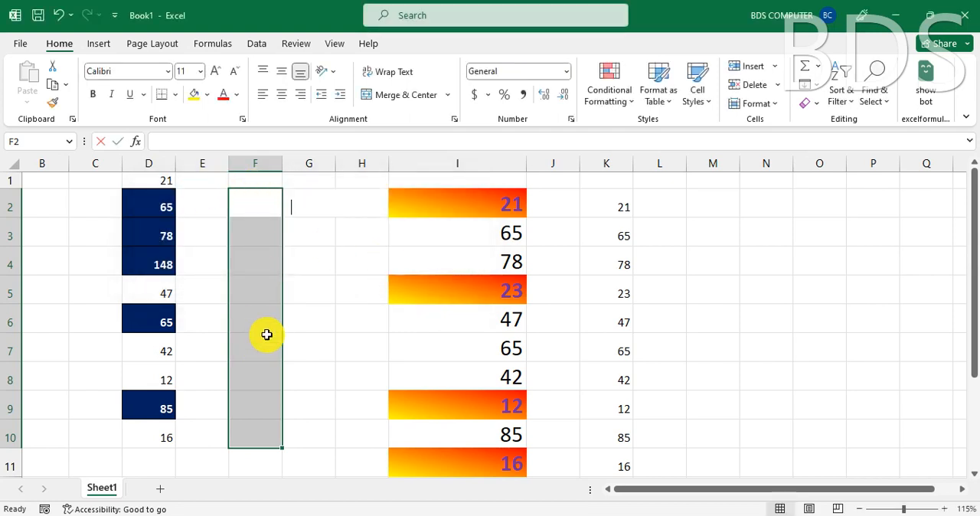
- Test the text rule by entering 65 in cell F2 and MALE in cell F3
type("65")
key("Return")
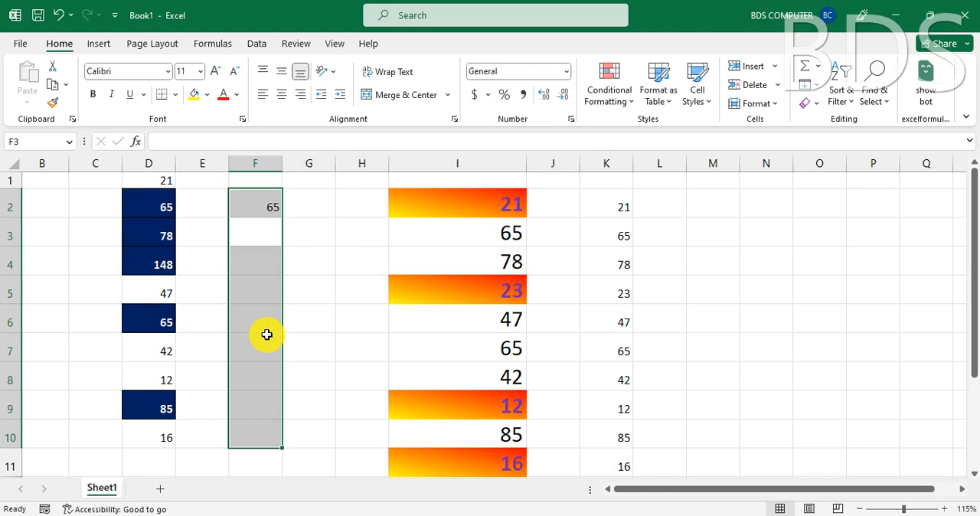
type("MALE")
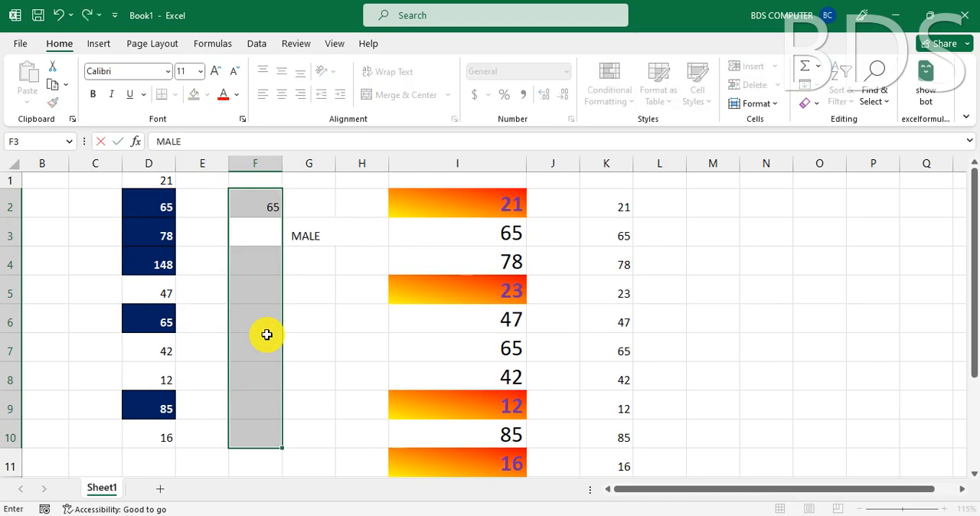
key("Return")
- Widen columns E and F
left_click_drag(284, 164, 332, 167)
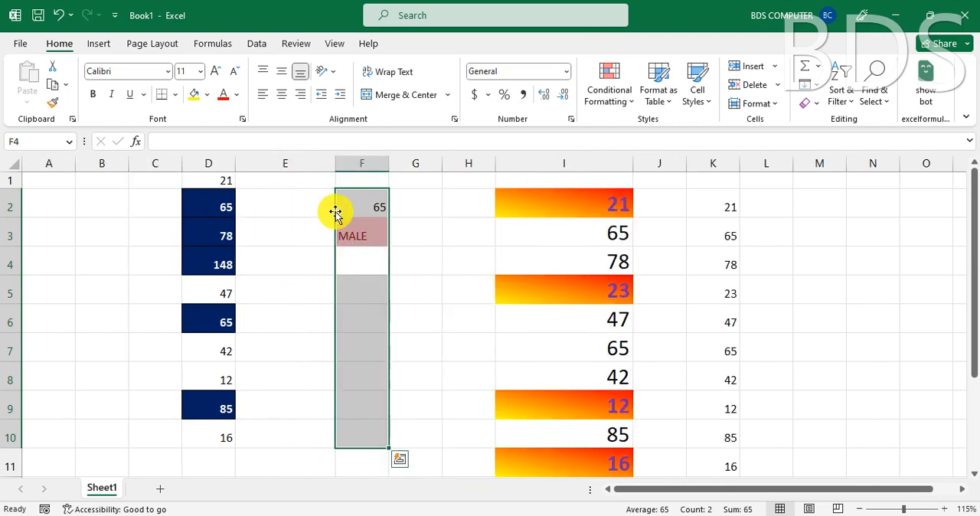
left_click(356, 236)
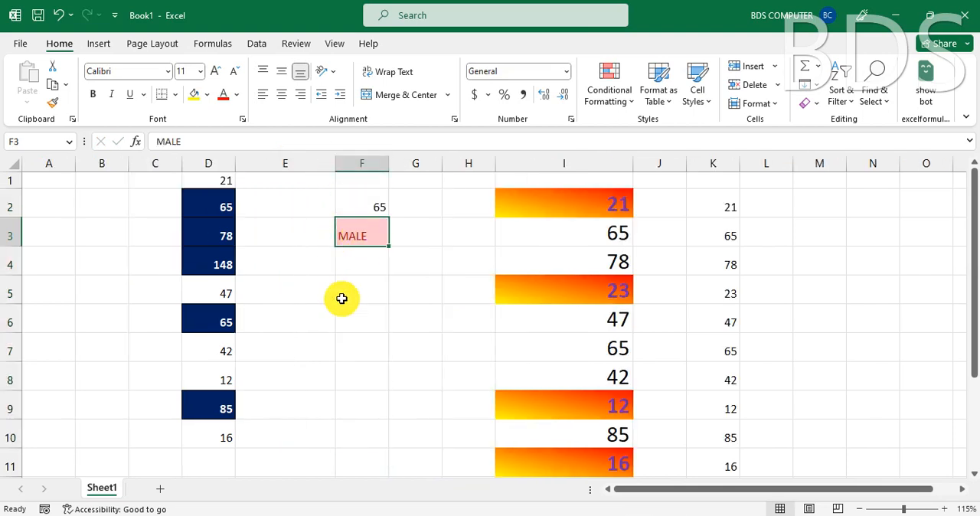
left_click_drag(389, 165, 427, 167)
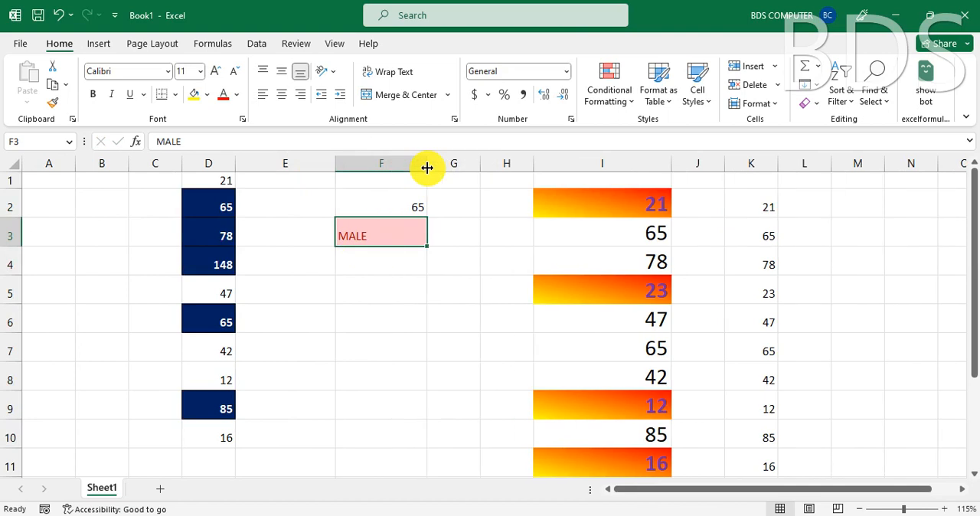
- Test the text rule by entering FEMALE in cell F4
left_click(371, 262)
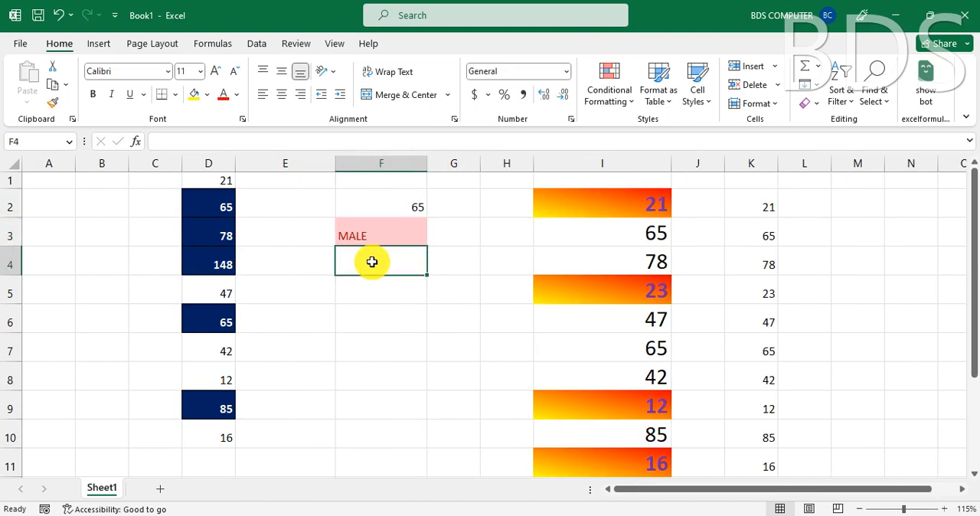
type("FEMALE")
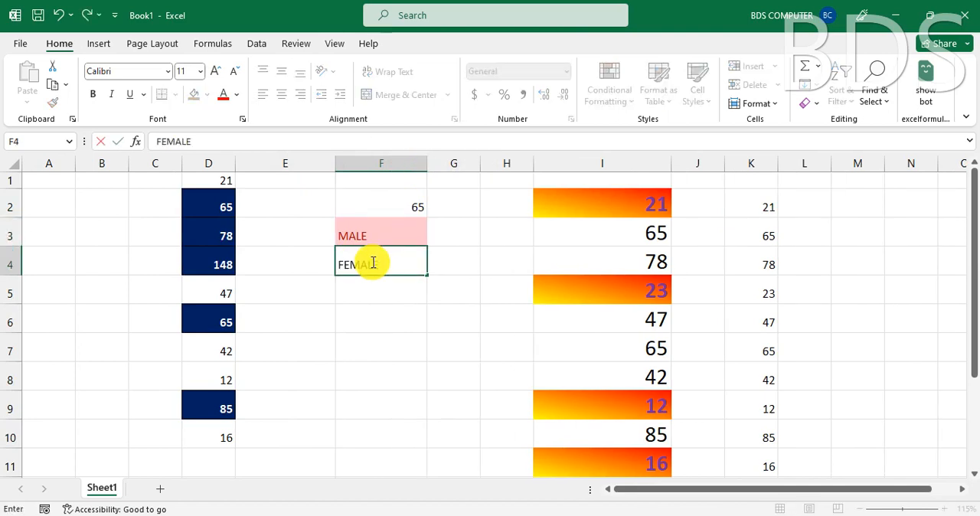
key("Return")
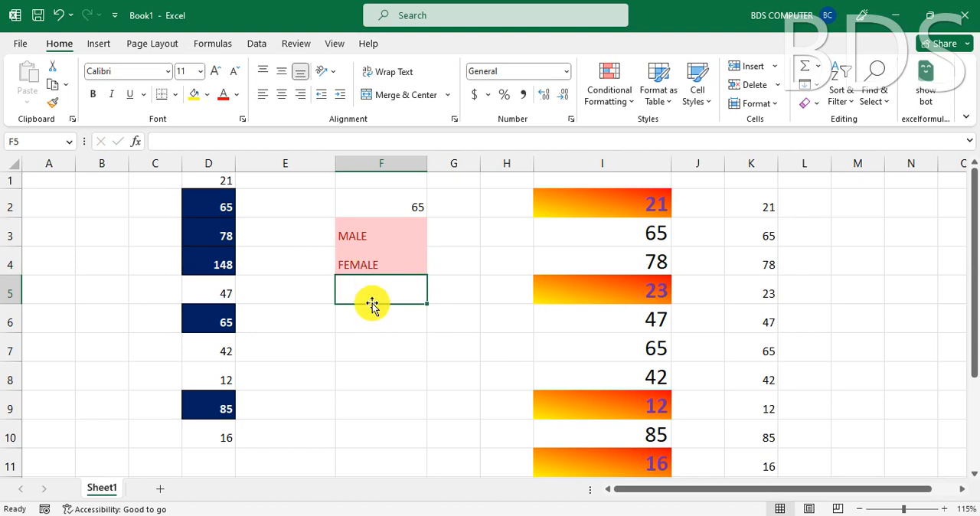
left_click(365, 267)
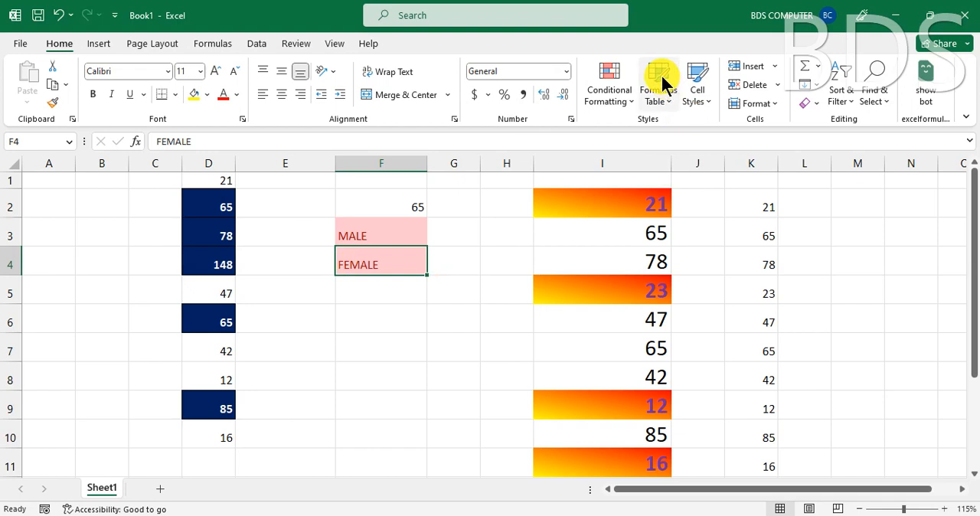
- Examine the formula-based rule type among the new formatting rule options for cell F4, without creating a rule
left_click(623, 95)
mouse_move(644, 131)
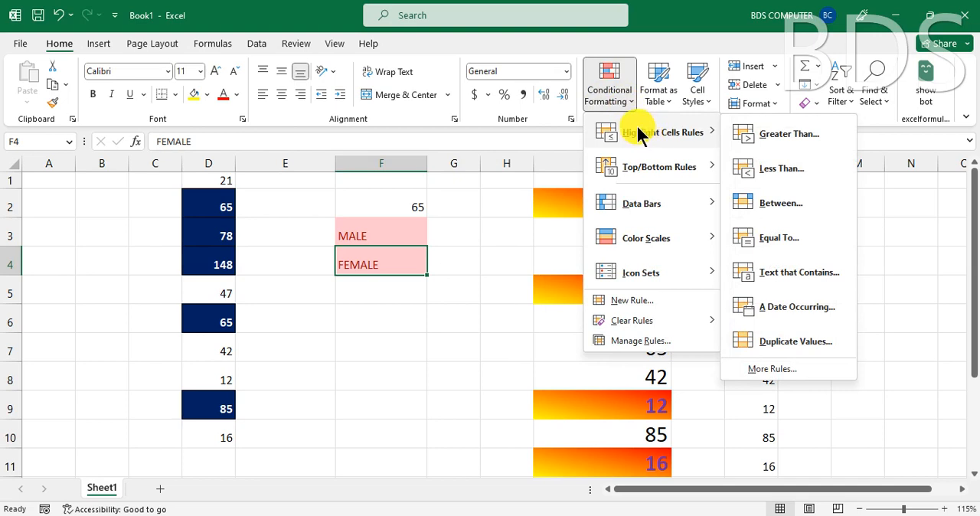
left_click(632, 301)
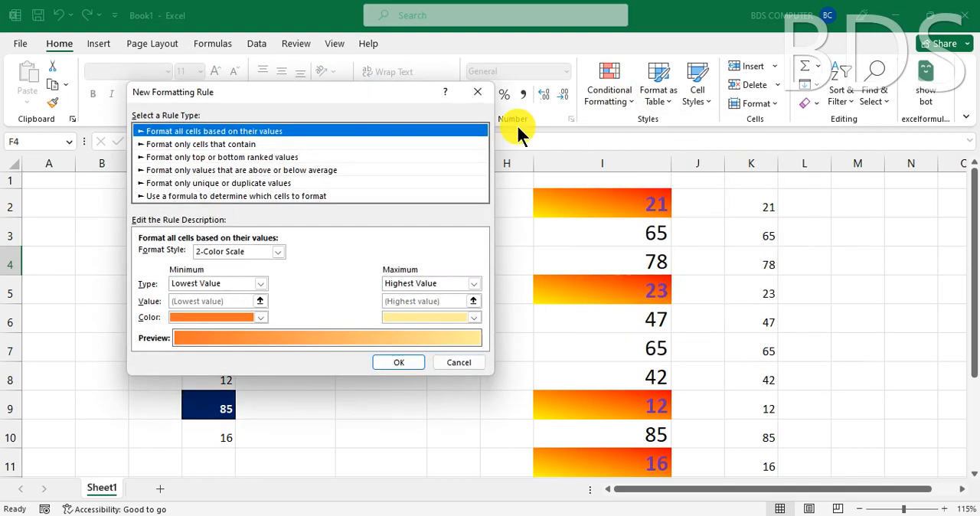
left_click(178, 197)
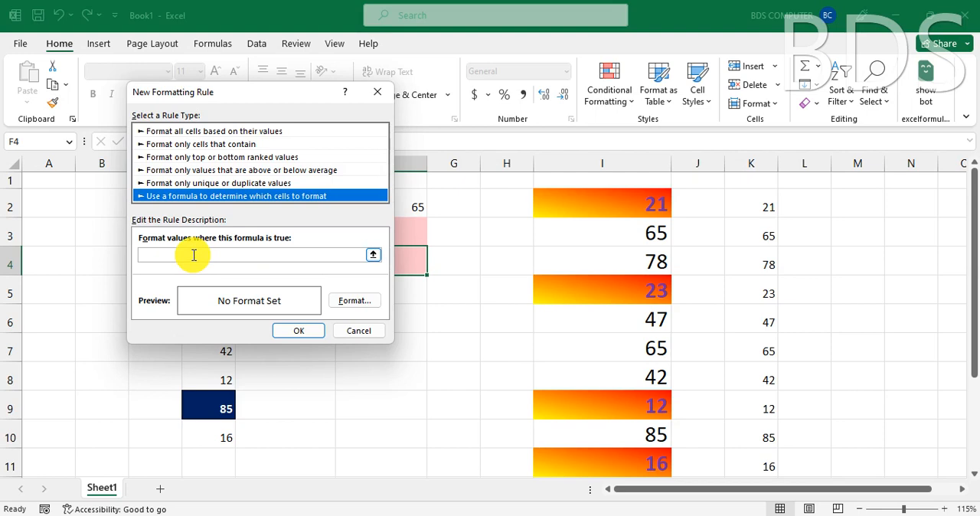
key("Escape")
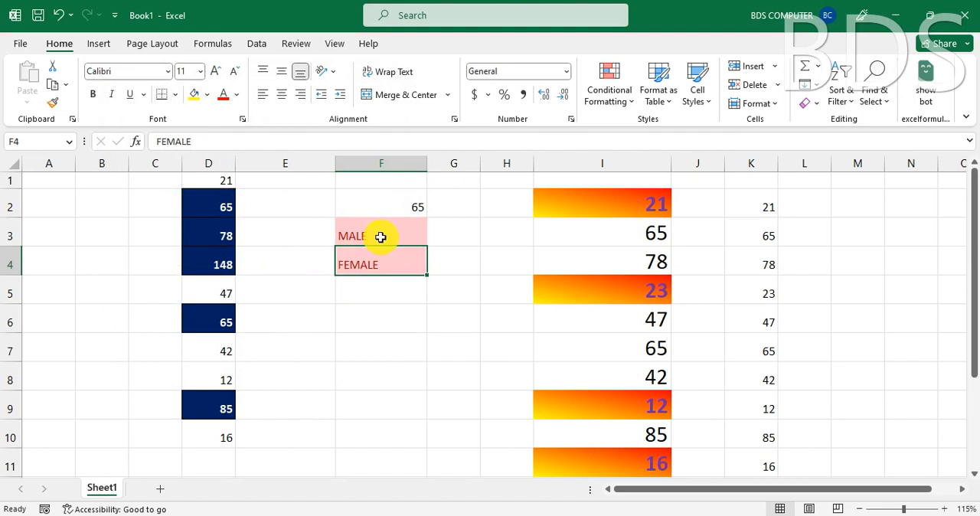
- Test the text rule further by entering a first name in cell F5 and a name beginning with MELE in cell F6
left_click(360, 298)
type("RAJU")
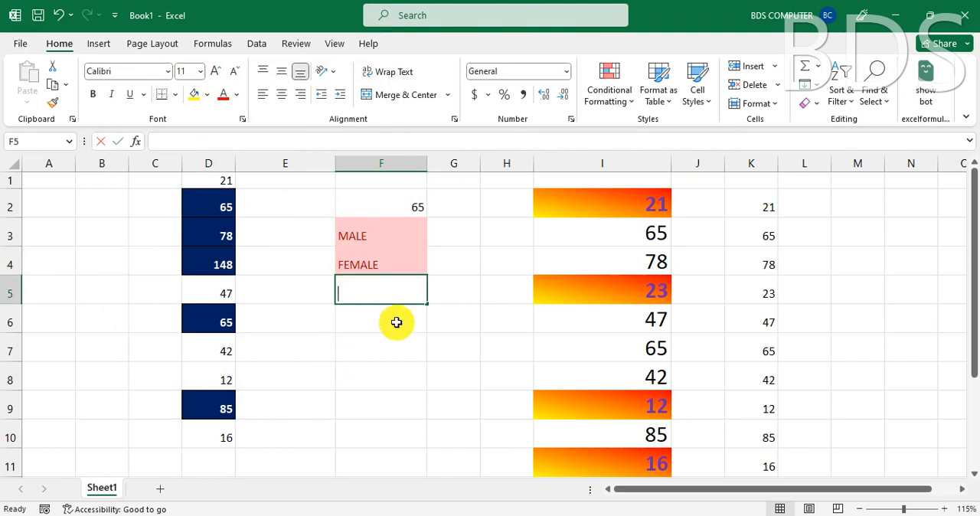
key("Return")
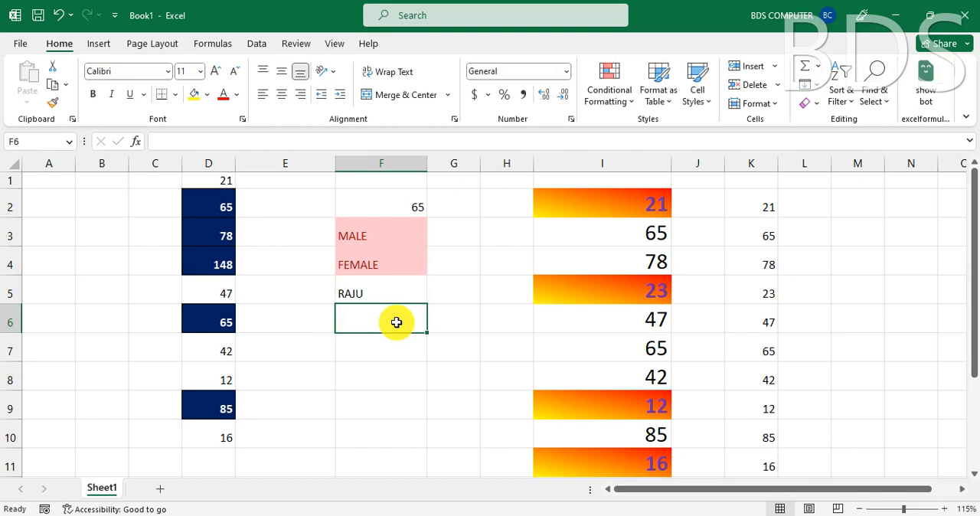
type("MELENDE")
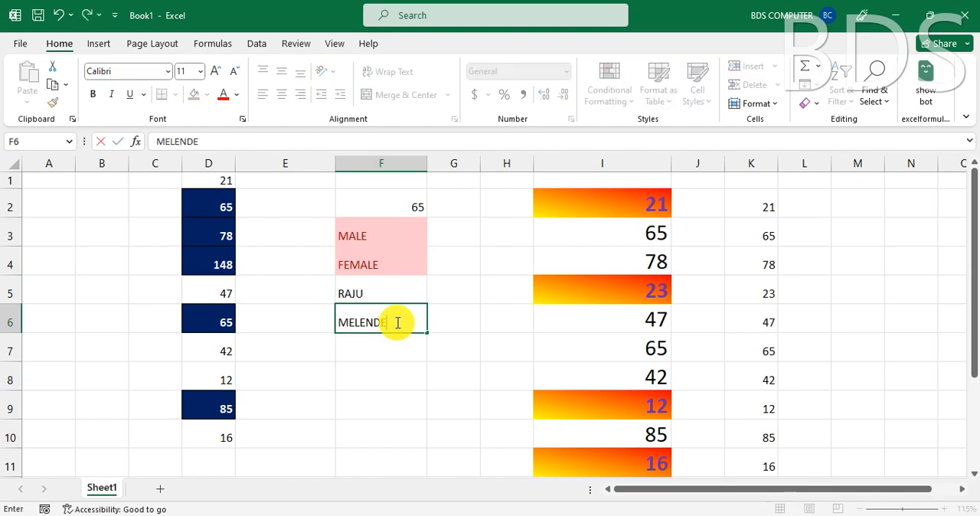
type("R")
key("Return")
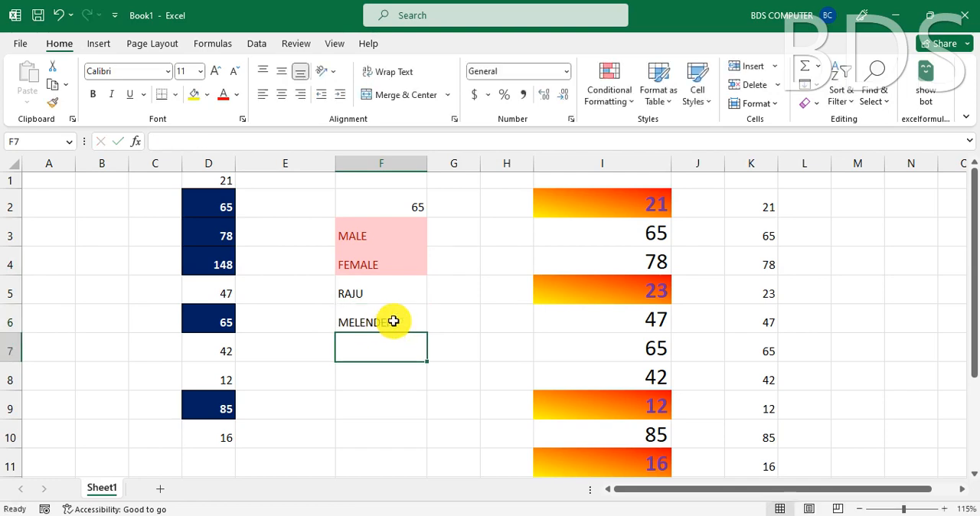
- Change the second letter of the name in cell F6 to A so that it contains MALE
left_click(395, 322)
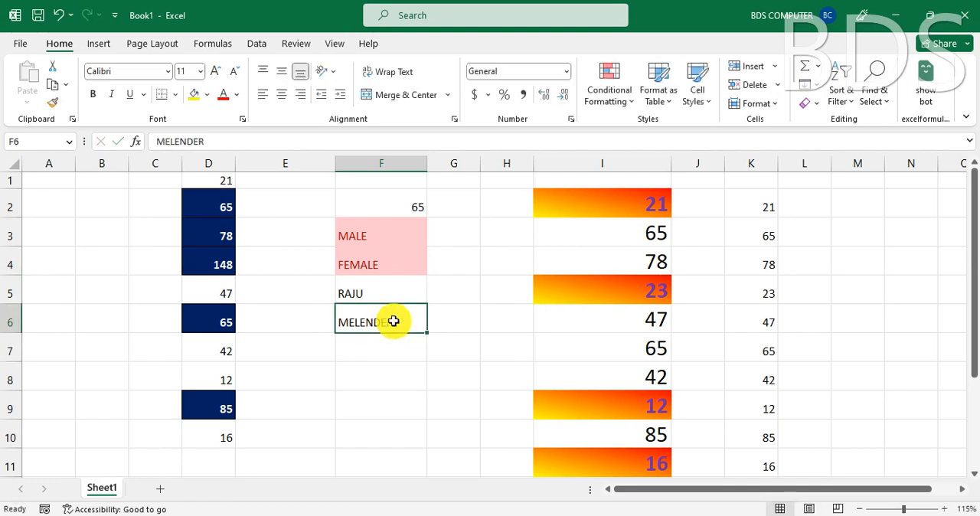
double_click(353, 322)
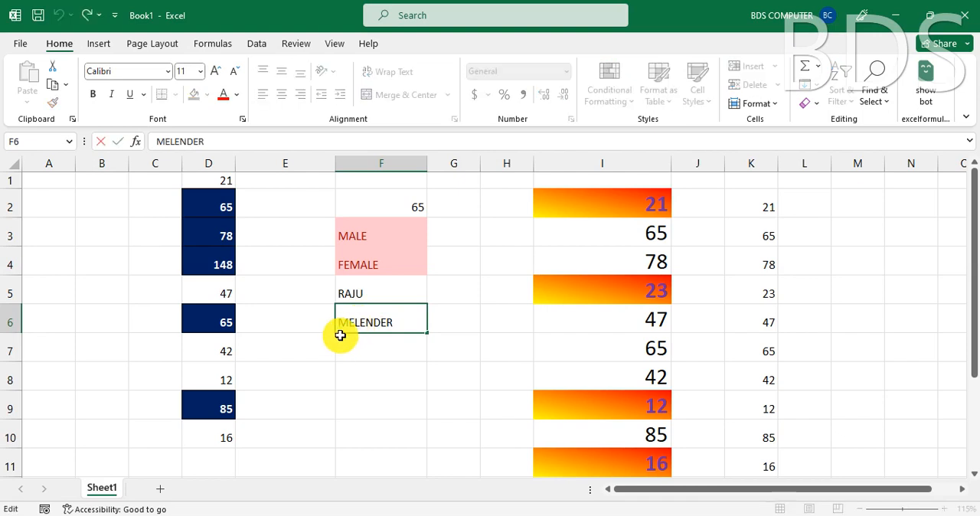
key("BackSpace")
type("A")
key("Return")
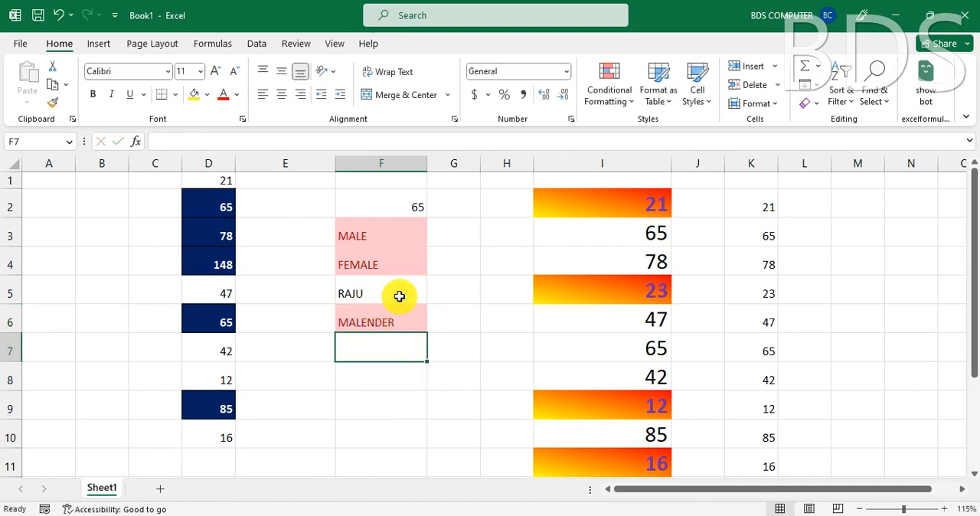
left_click(367, 234)
left_click(385, 326)
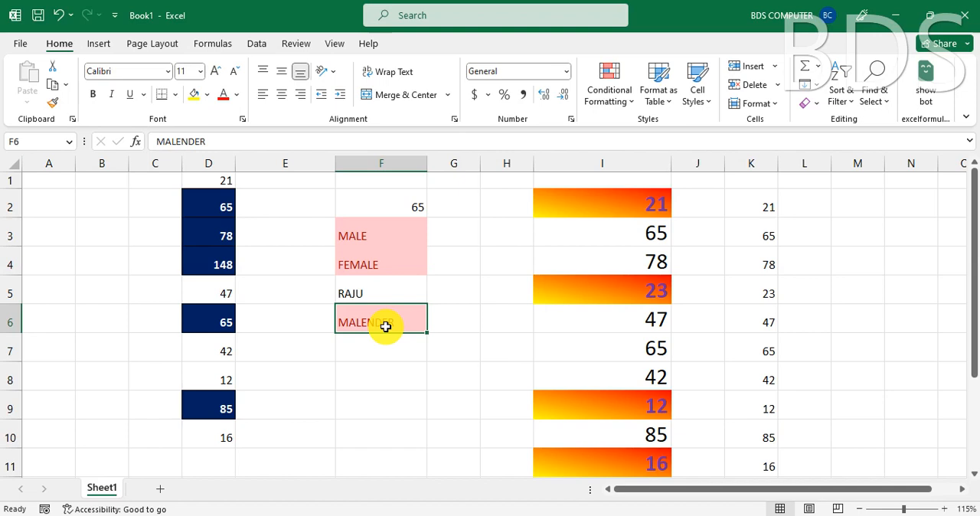
left_click(466, 255)
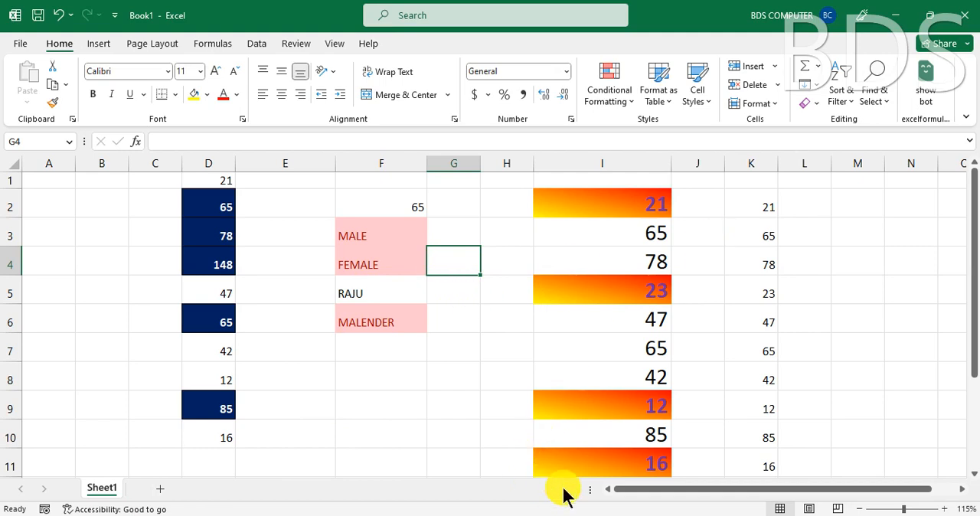
left_click(628, 97)
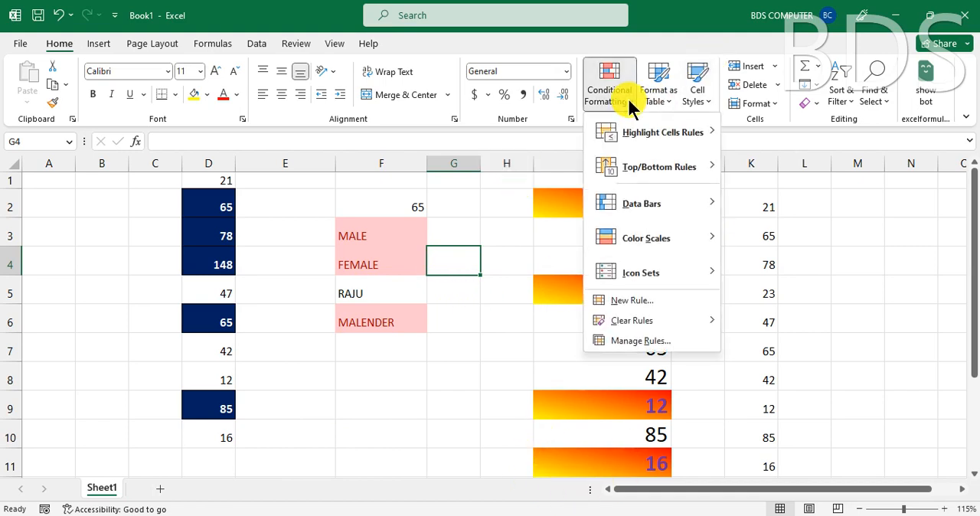
mouse_move(652, 144)
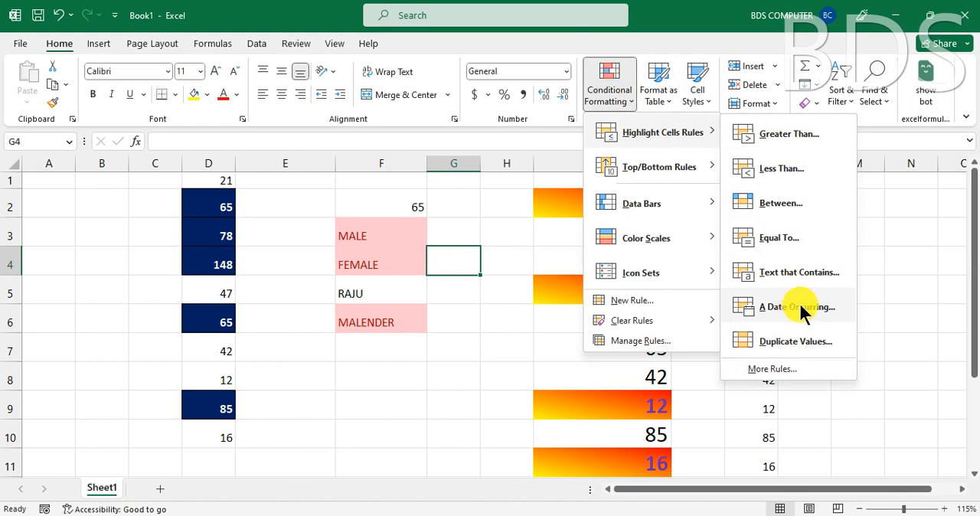
key("Escape")
key("Escape")
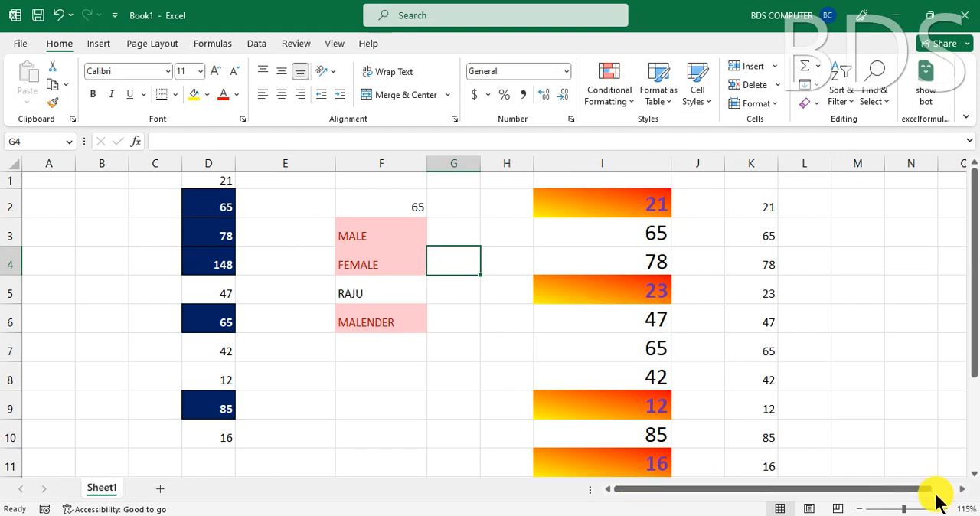
- Enter the date 01/01/2023 in cell M2, with column M fitted to it, and fill the date series down to M9
left_click(962, 488)
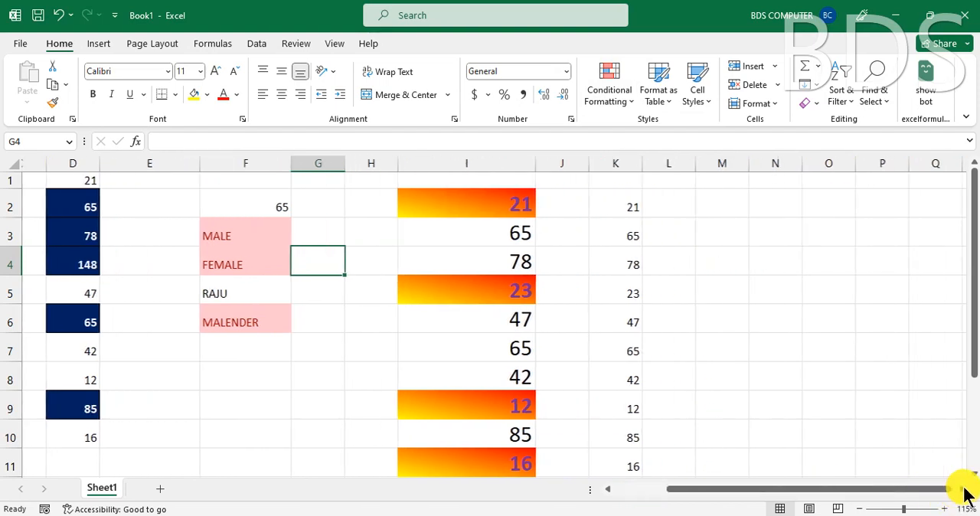
left_click(549, 206)
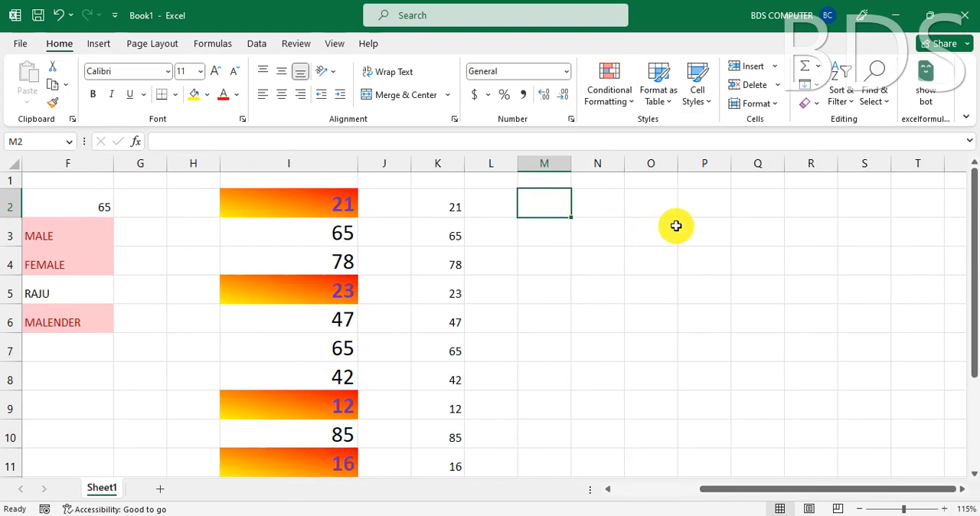
type("01/0")
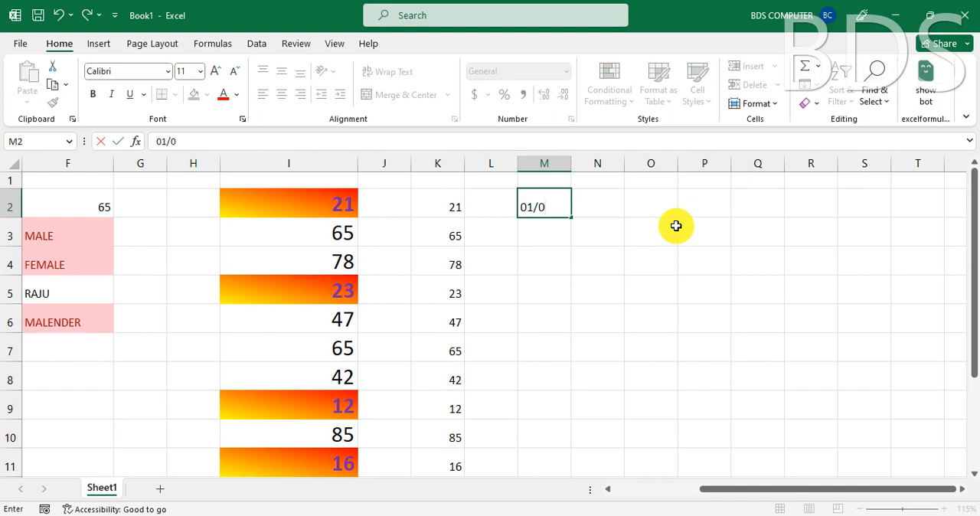
type("1/2023")
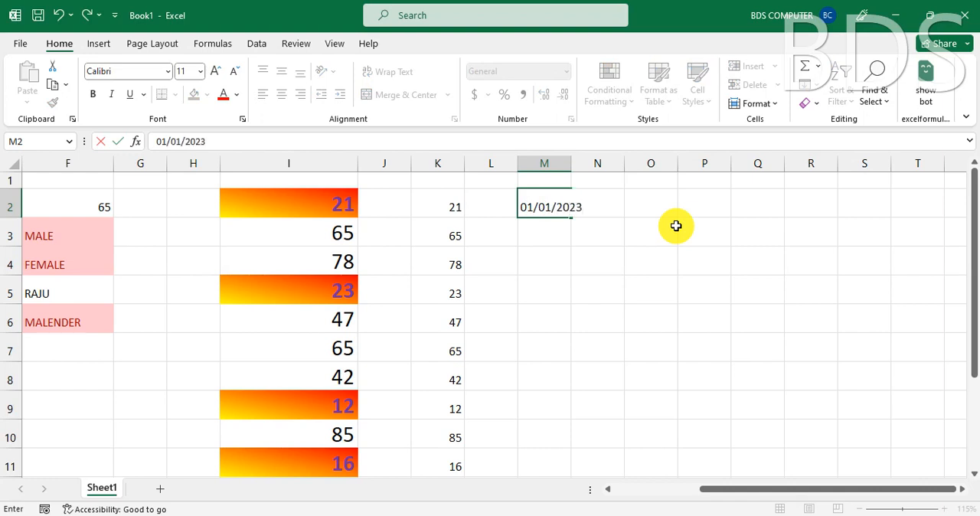
key("Return")
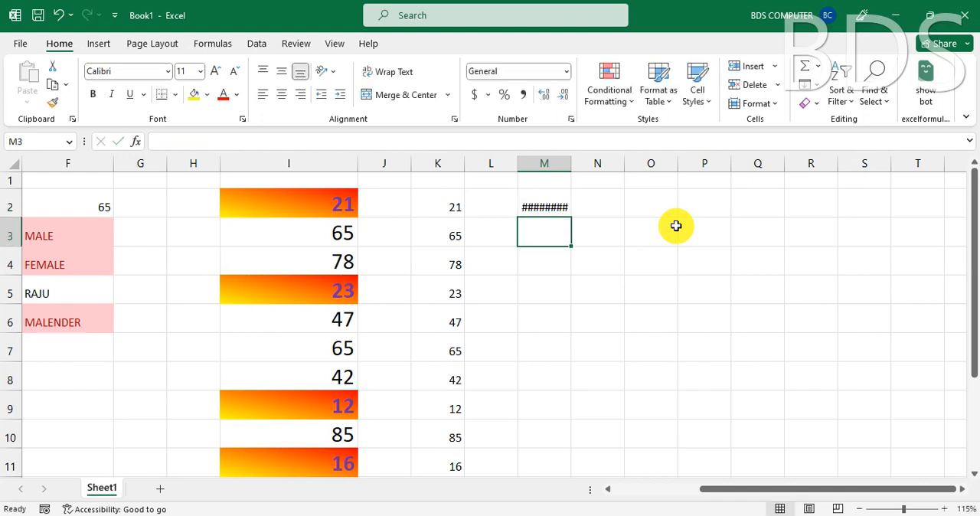
double_click(572, 165)
left_click(554, 203)
left_click_drag(573, 218, 569, 416)
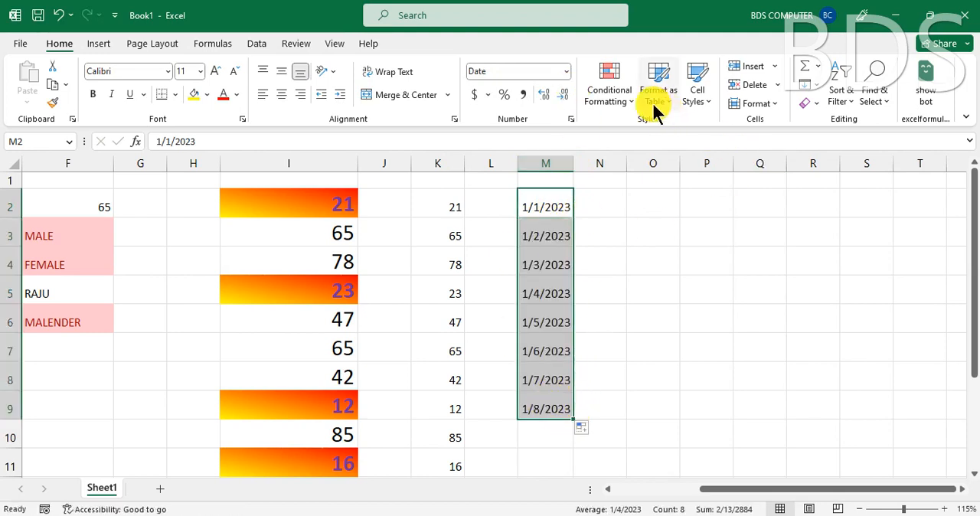
- Examine the period choices of the A Date Occurring rule for cells M2:M9, without applying it
left_click(624, 99)
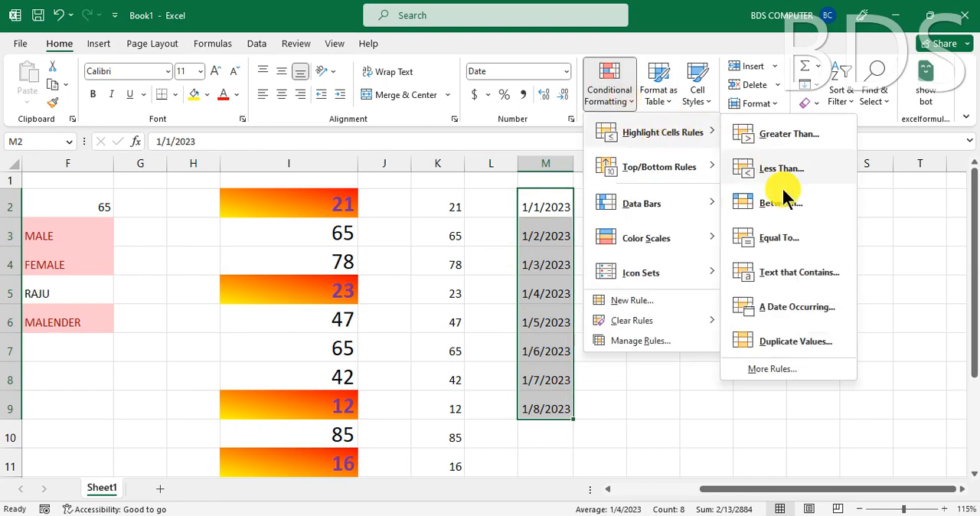
left_click(781, 306)
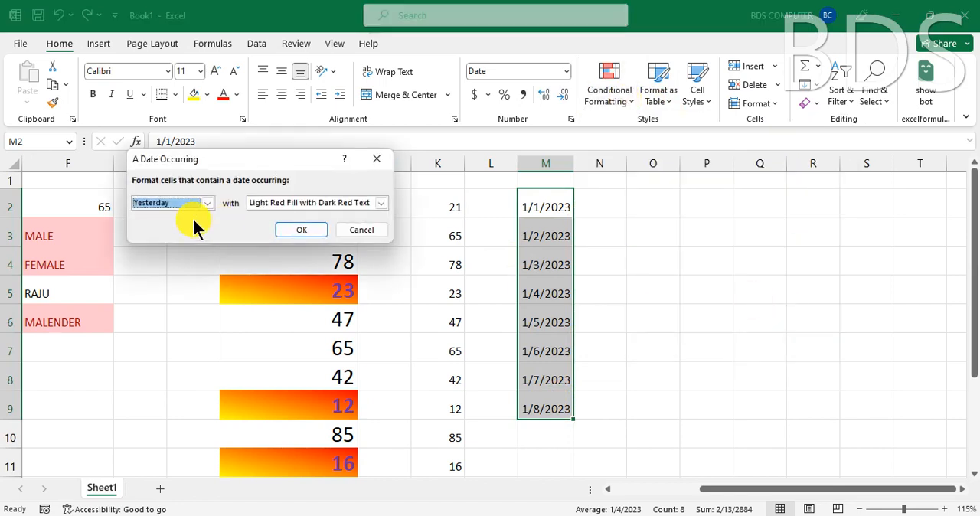
left_click(181, 201)
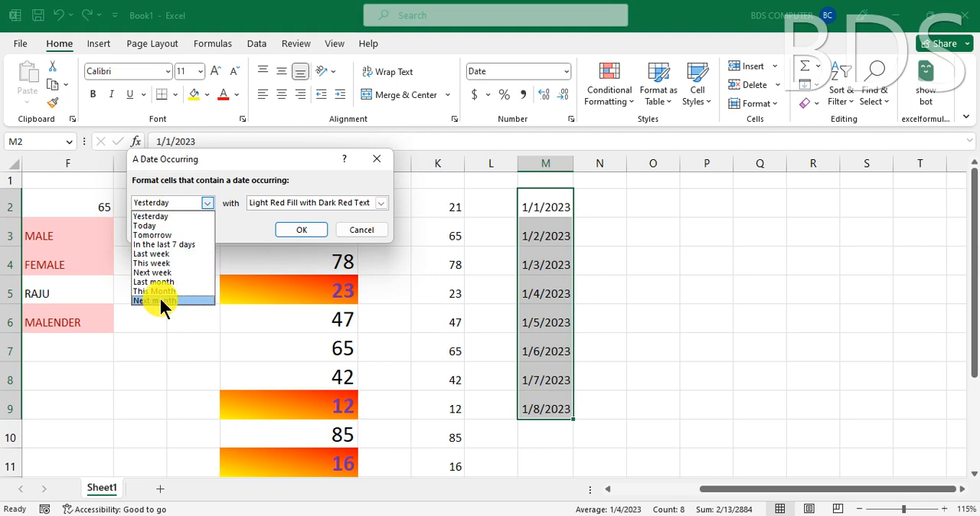
key("Escape")
key("Escape")
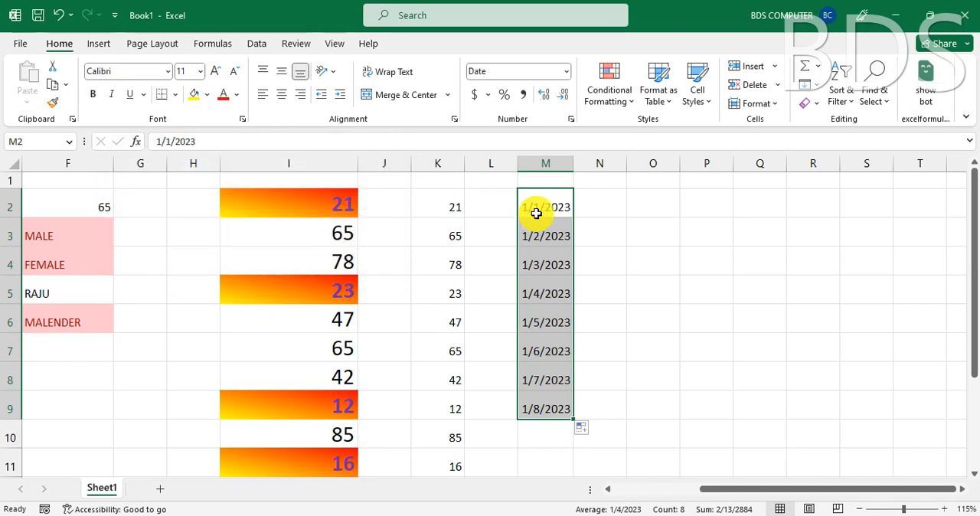
- Change the date in cell M2 to 1/5/2023 and refill the daily series down to M9
left_click(538, 210)
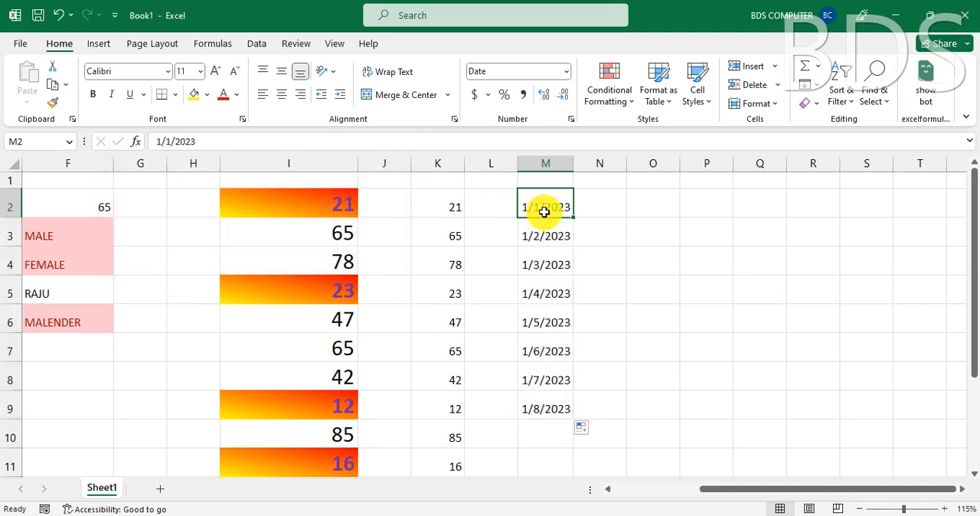
left_click(176, 144)
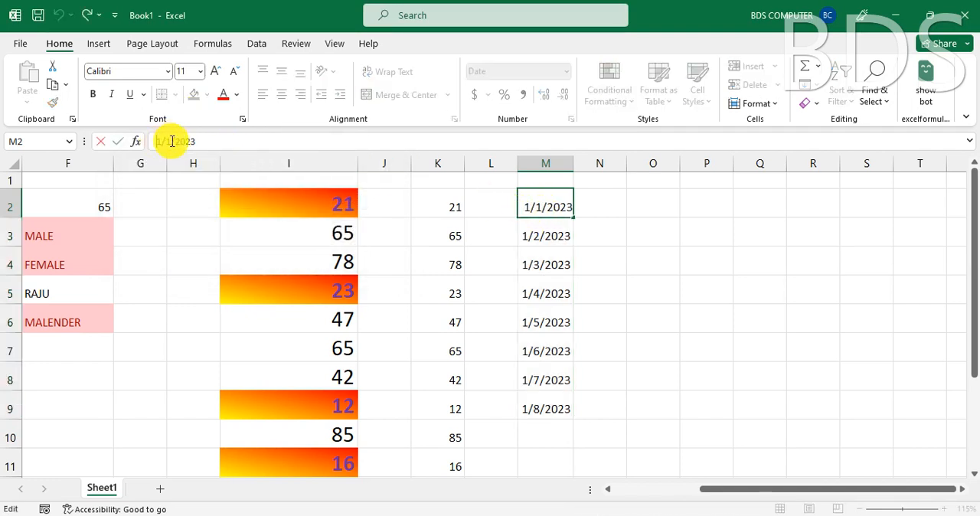
key("BackSpace")
type("2")
key("BackSpace")
type("5")
key("Return")
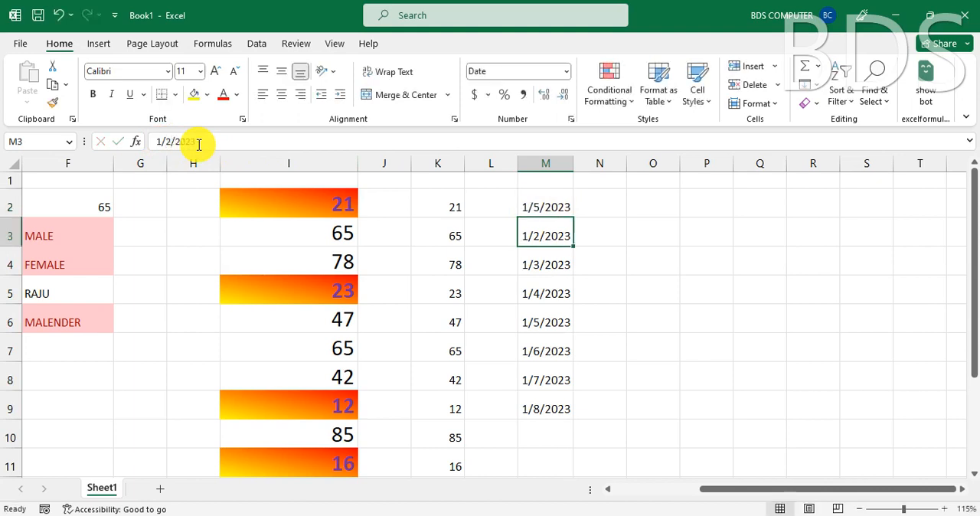
left_click(558, 209)
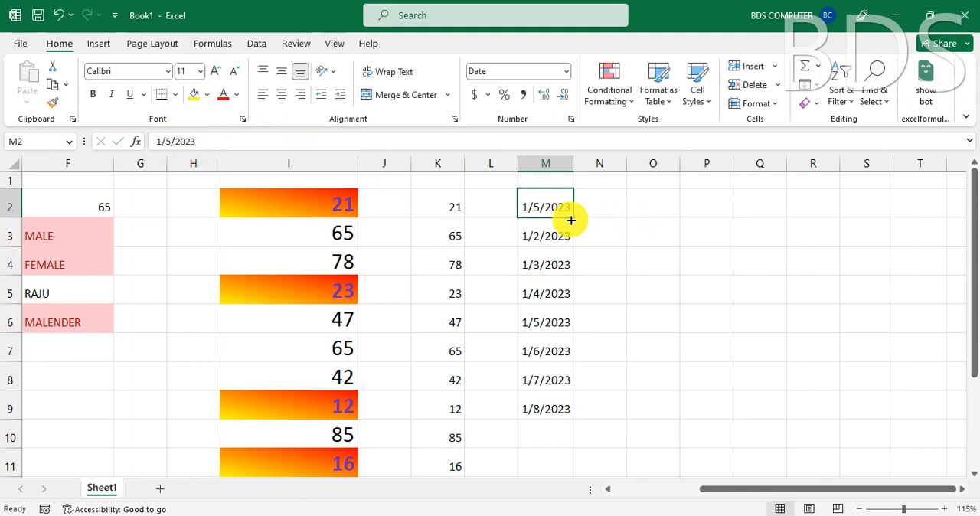
double_click(573, 217)
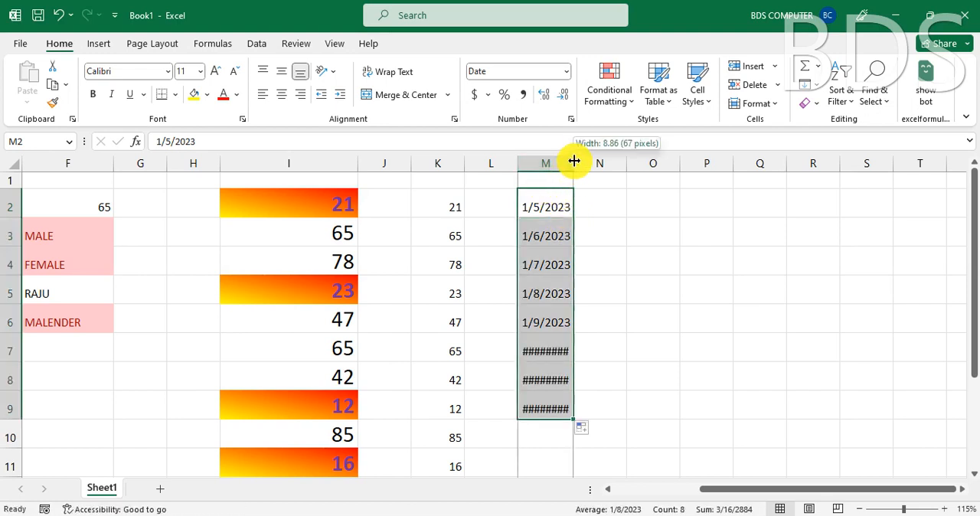
- Fit column M's width to its dates and change the date in cell M2 to 5/5/2023
double_click(575, 161)
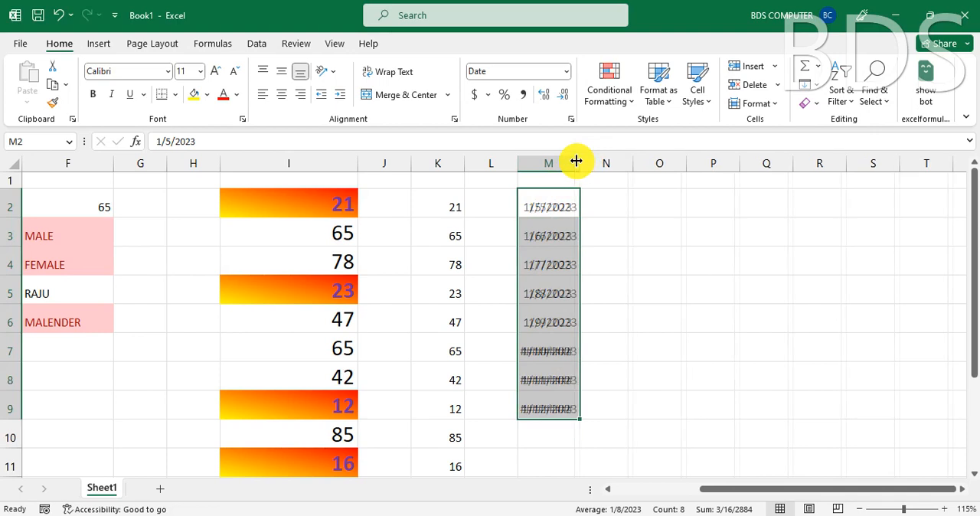
left_click(554, 349)
left_click(541, 208)
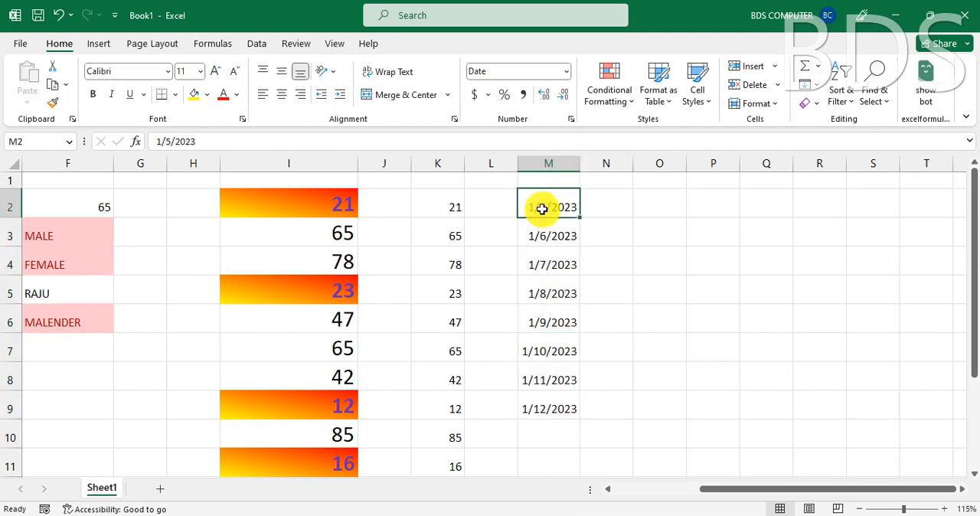
left_click(178, 140)
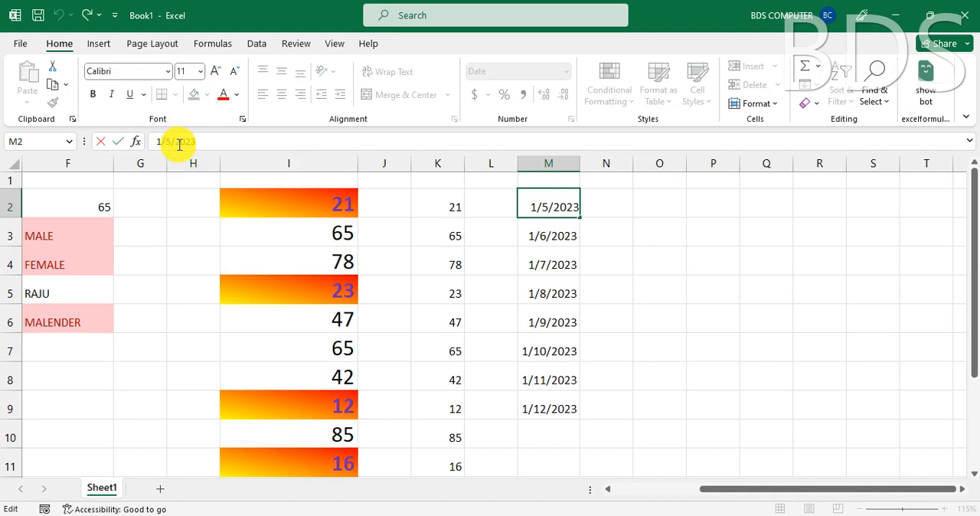
key("BackSpace")
type("5")
key("Return")
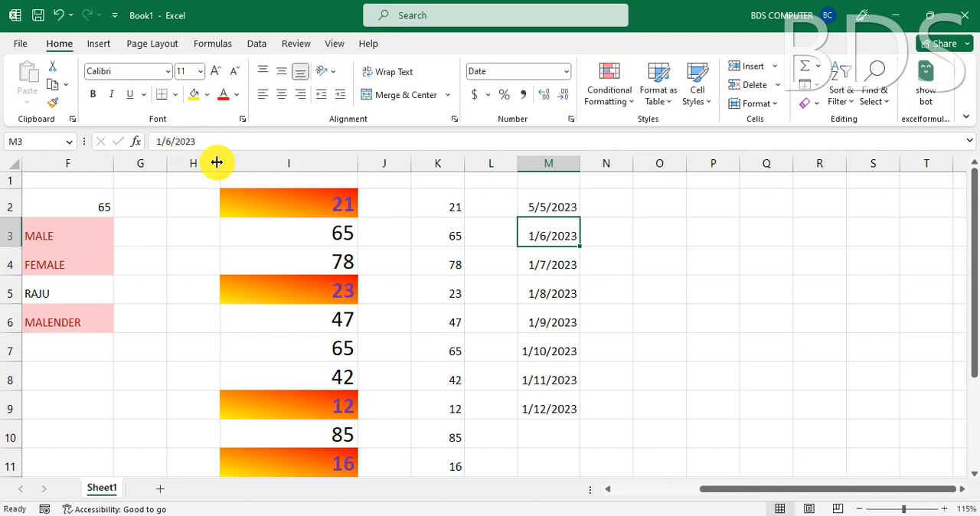
- Refill the daily date series from cell M2 down to M9
left_click(554, 212)
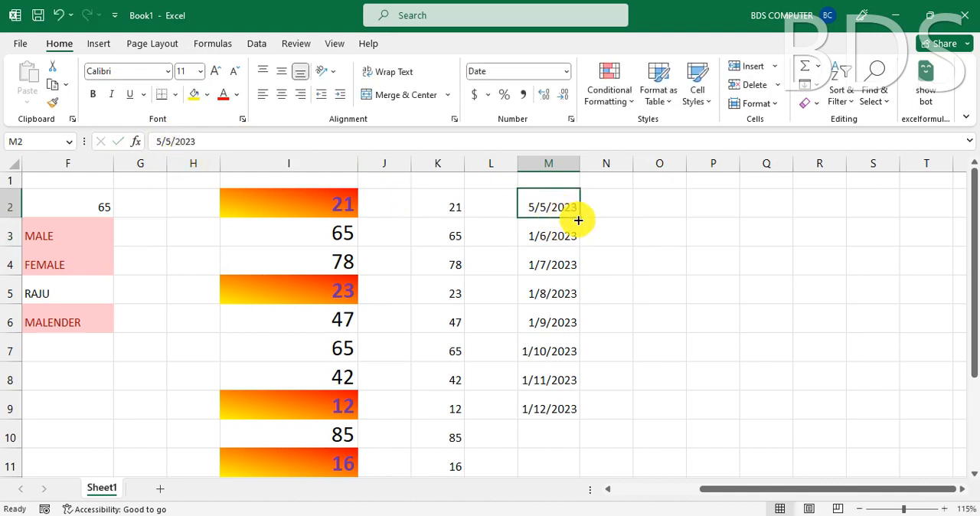
double_click(580, 218)
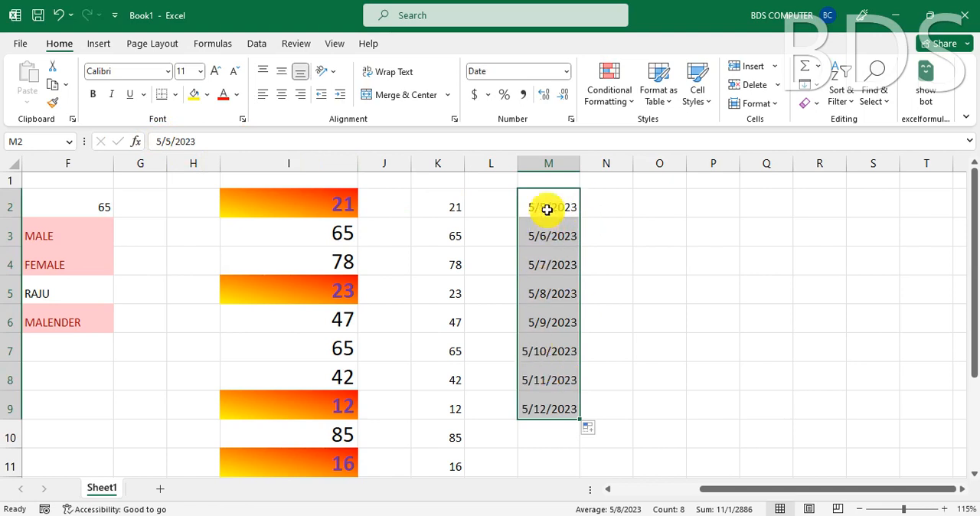
- Preview the A Date Occurring rule on cells M2:M9 for Yesterday, Last month and Last week, without applying it
left_click(624, 99)
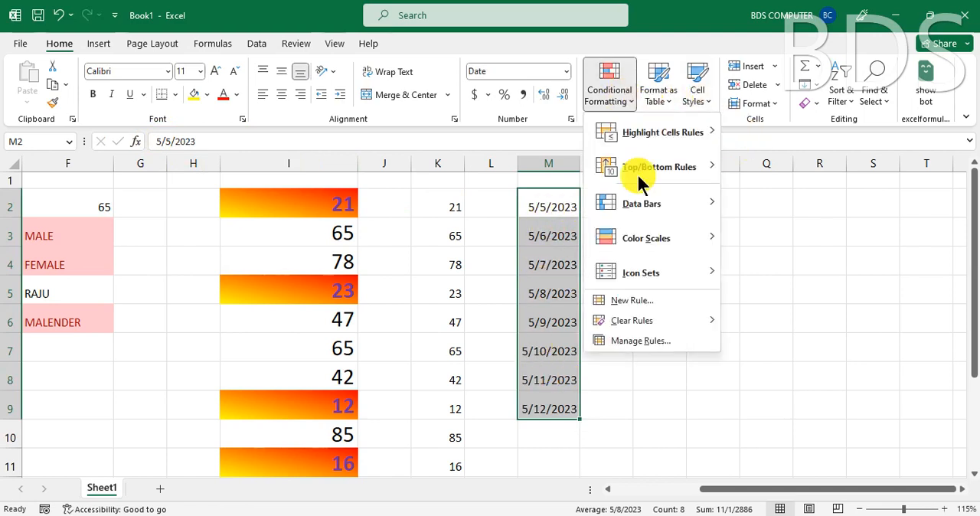
mouse_move(642, 129)
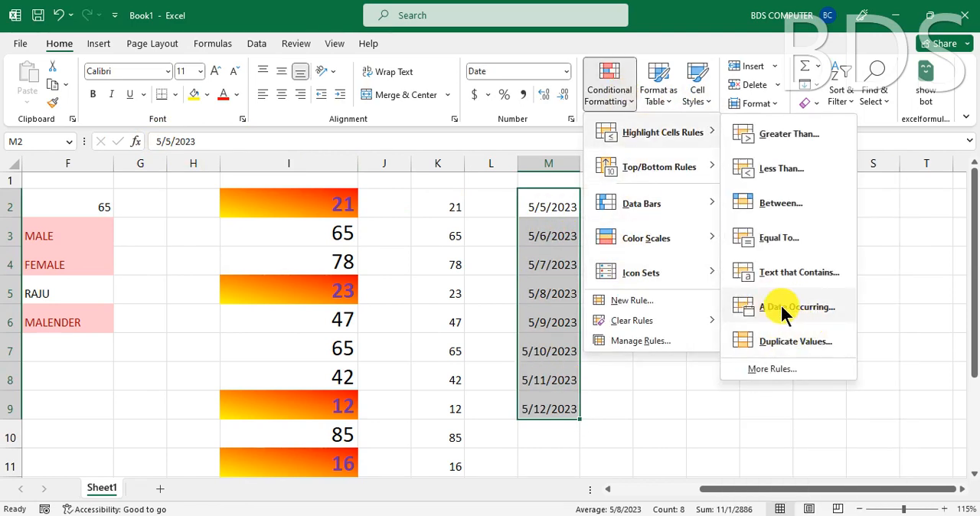
left_click(785, 307)
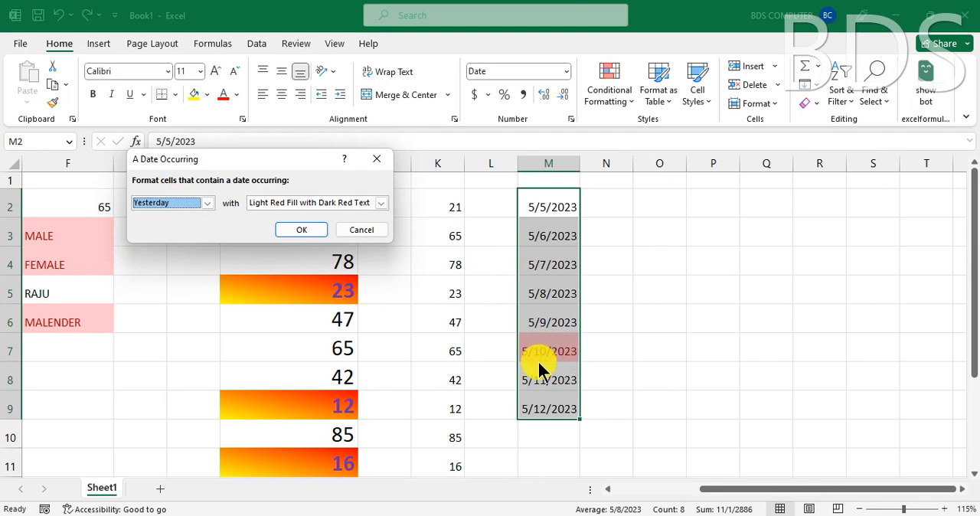
left_click(208, 204)
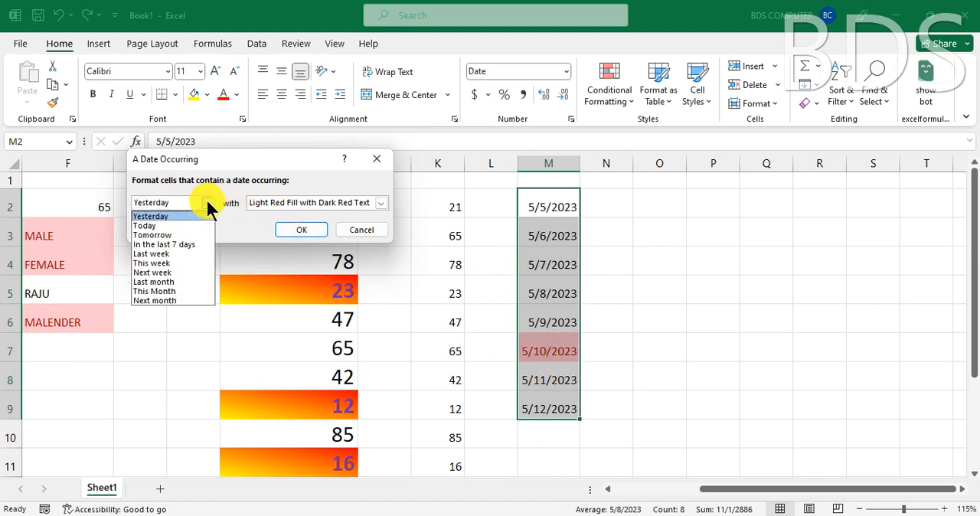
left_click(174, 283)
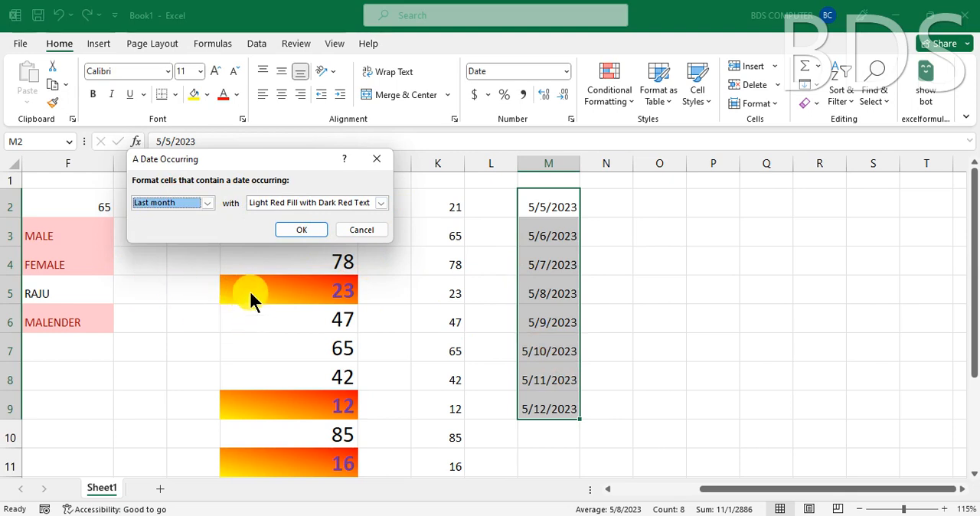
left_click(190, 206)
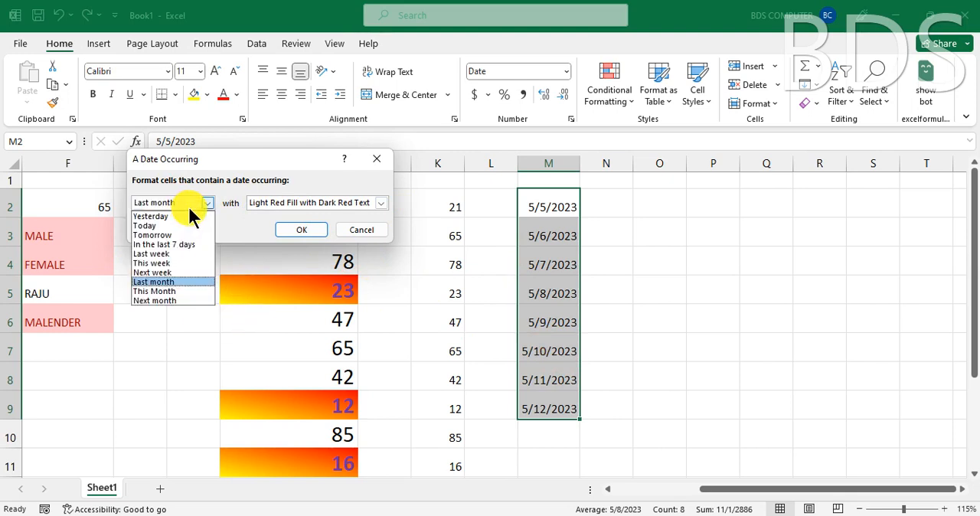
left_click(170, 253)
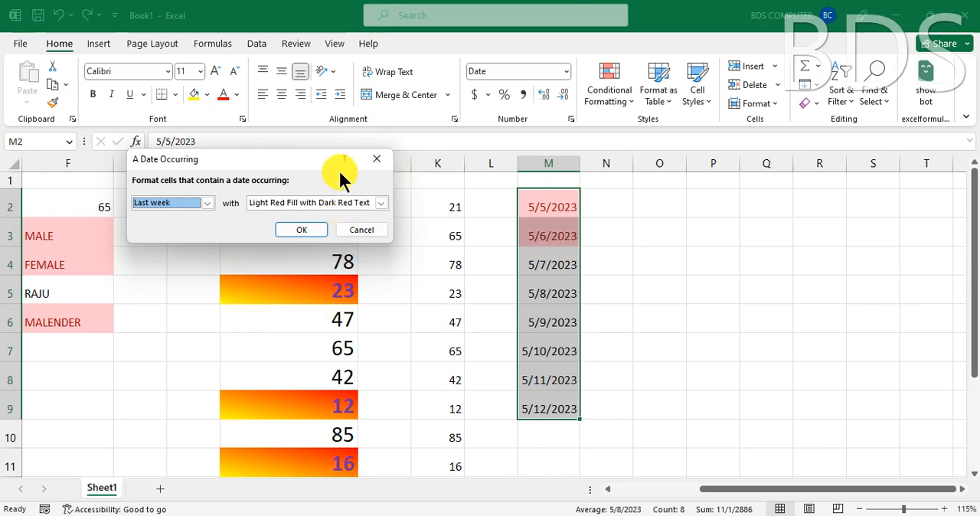
left_click(376, 158)
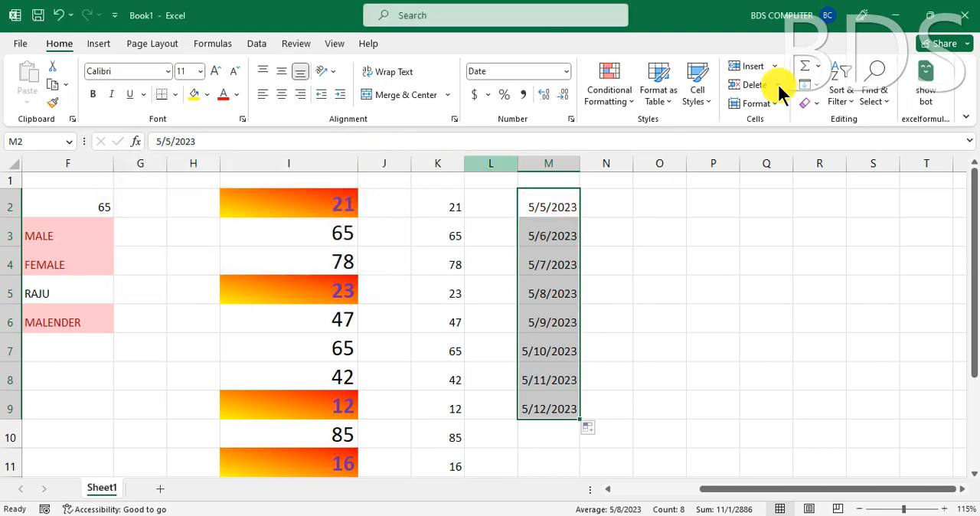
left_click(602, 94)
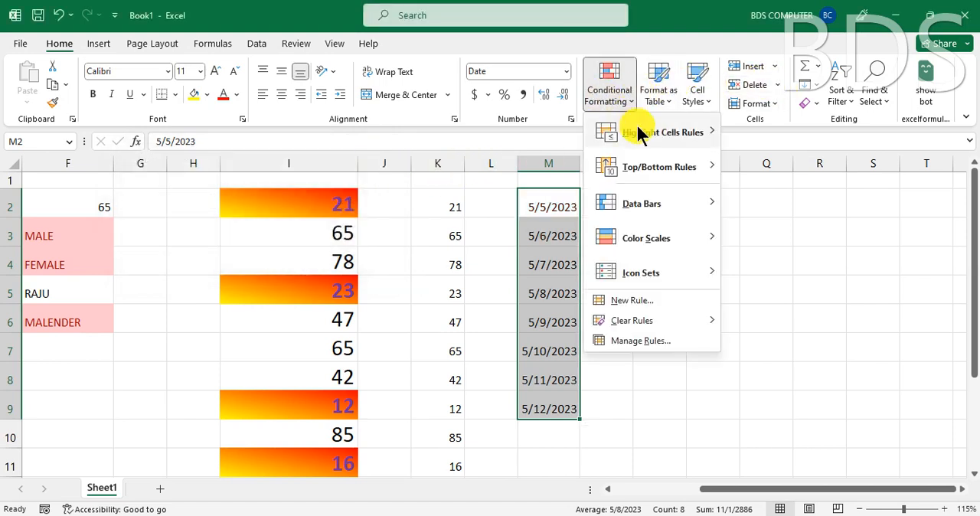
mouse_move(633, 129)
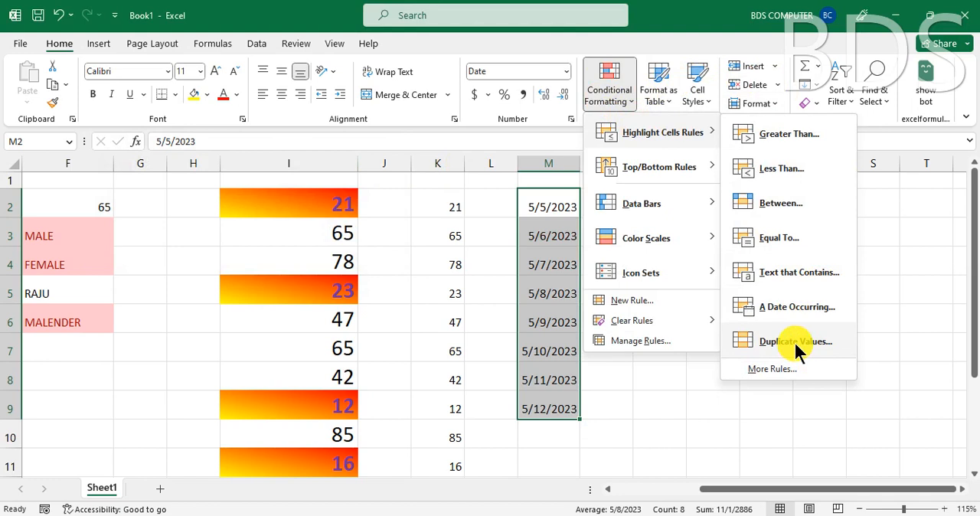
left_click(398, 262)
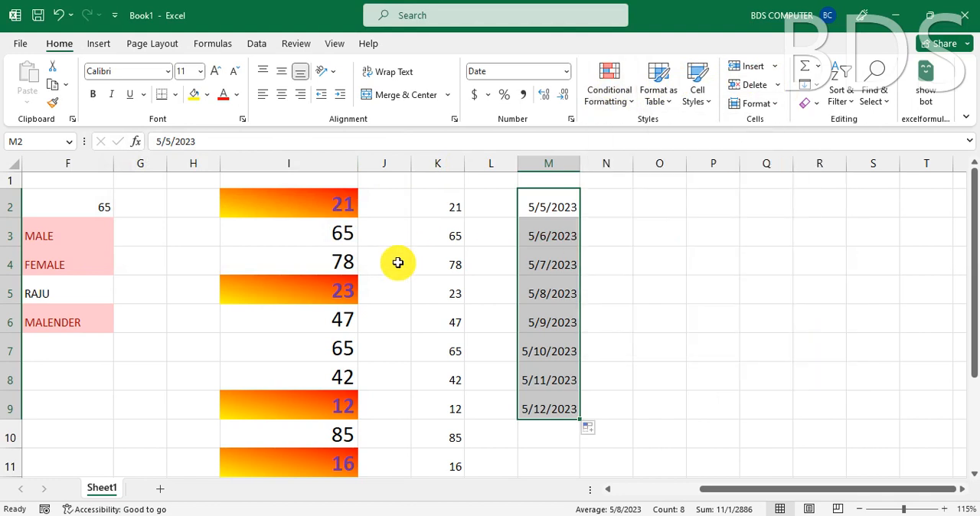
- Apply a Duplicate Values highlight rule to cells K2:K11 using Light Red Fill with Dark Red Text
left_click(435, 204)
left_click_drag(434, 204, 456, 463)
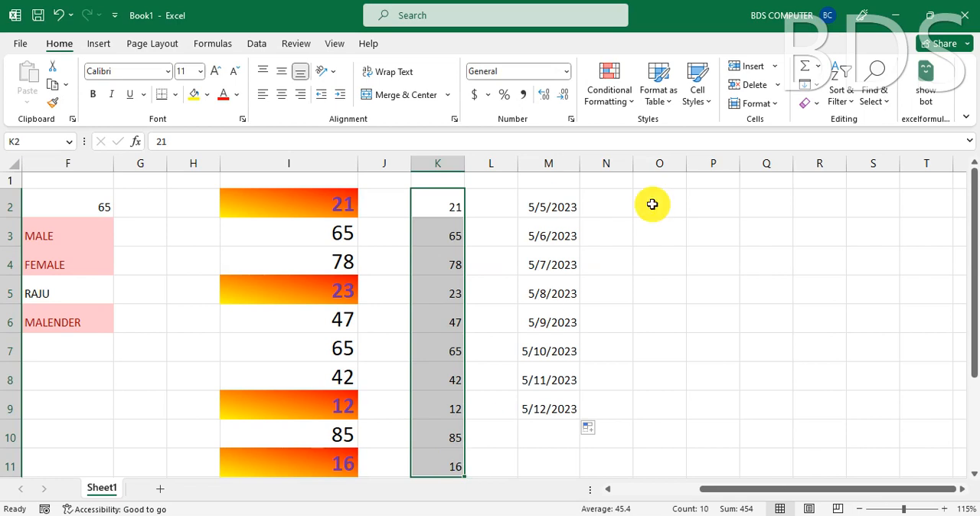
left_click(606, 99)
mouse_move(663, 133)
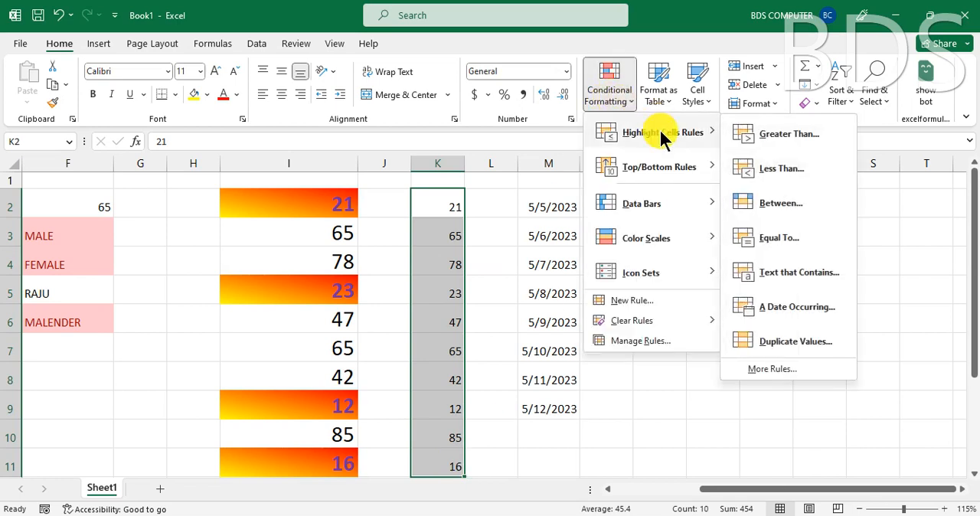
left_click(779, 340)
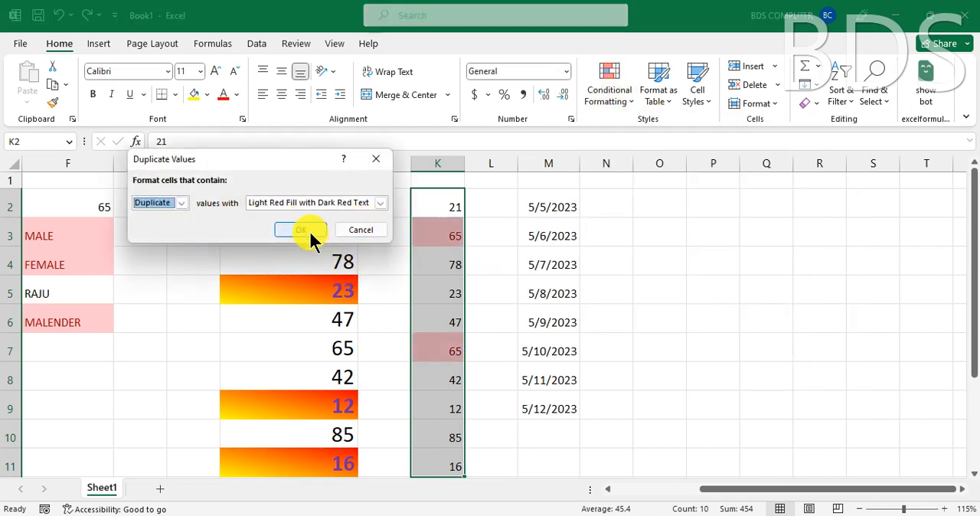
left_click(302, 227)
left_click(311, 200)
left_click(311, 202)
left_click(303, 222)
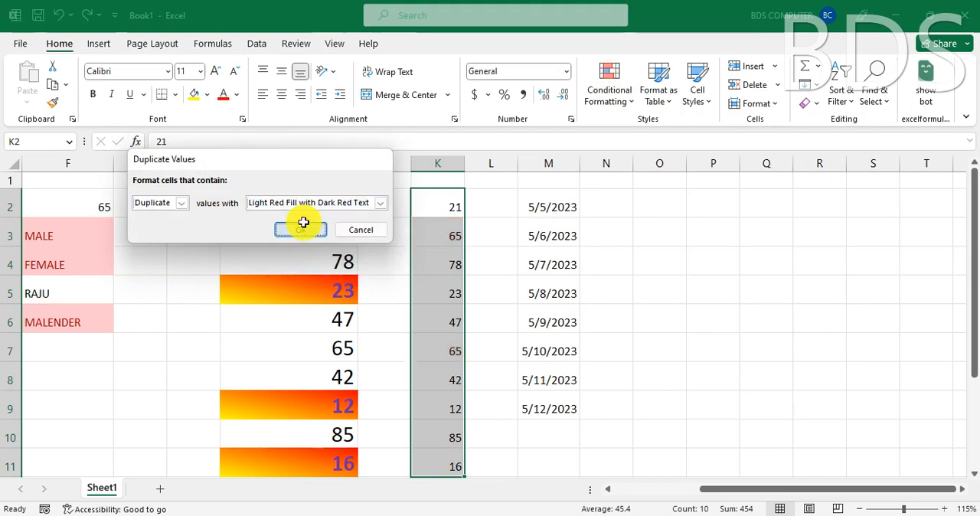
- Change the value in cell K9 to 21 and compare it with cell K2 to test the duplicate rule
left_click(451, 407)
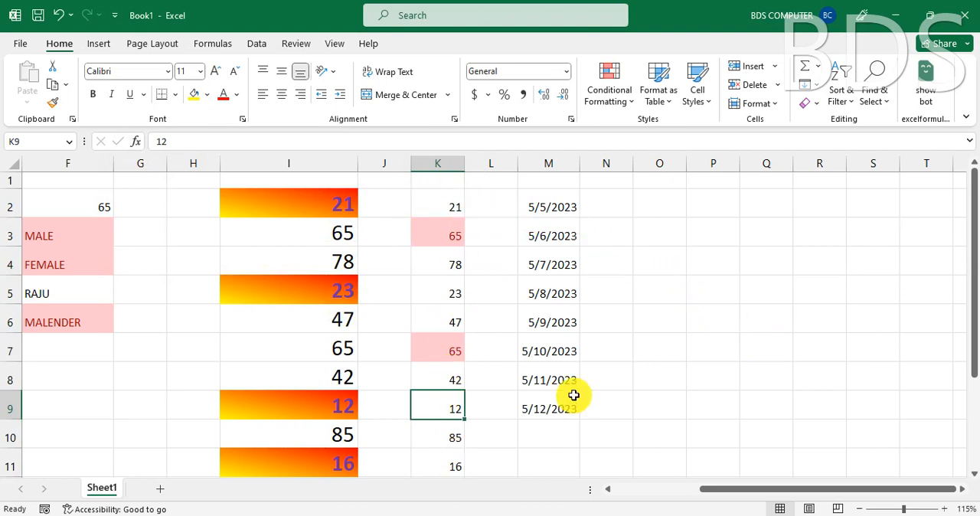
type("21")
key("Return")
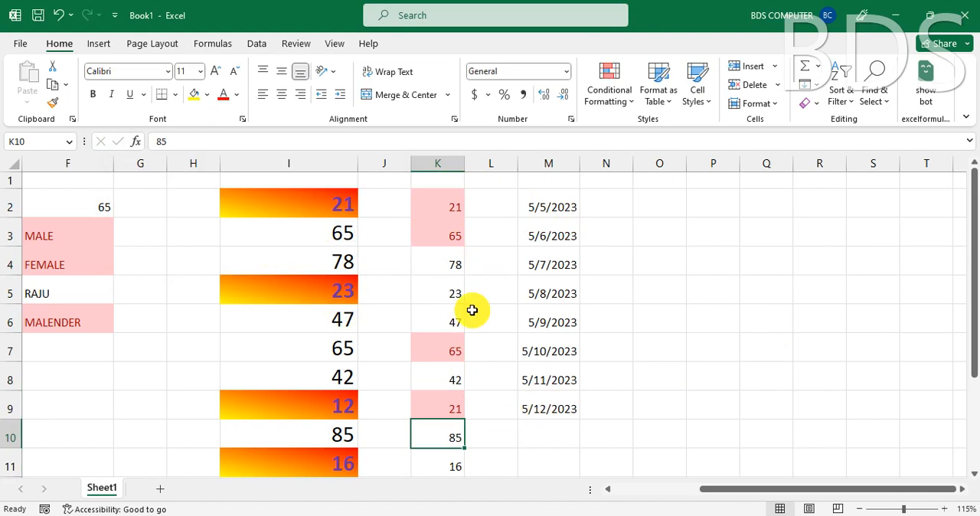
left_click(448, 205)
left_click(448, 404)
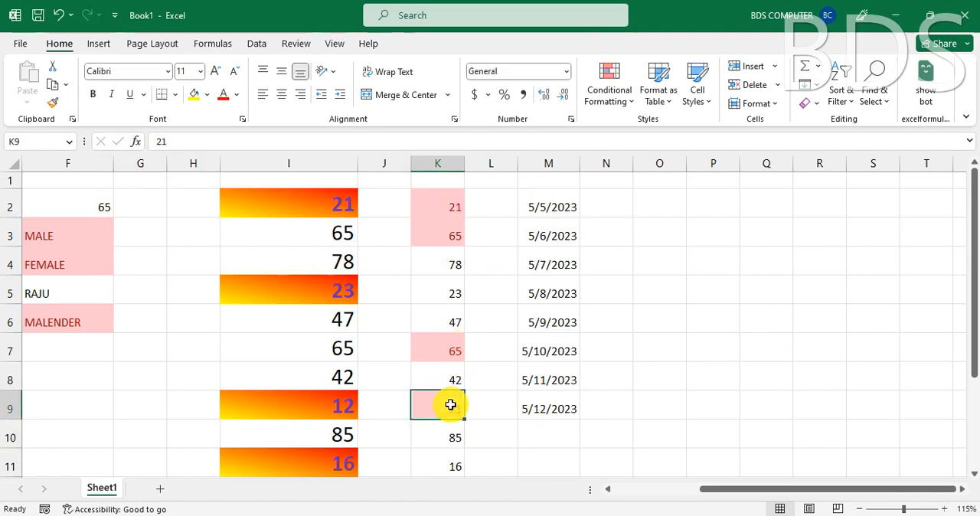
- Change the value in cell K3 to 51 so that it no longer duplicates cell K7
left_click(446, 239)
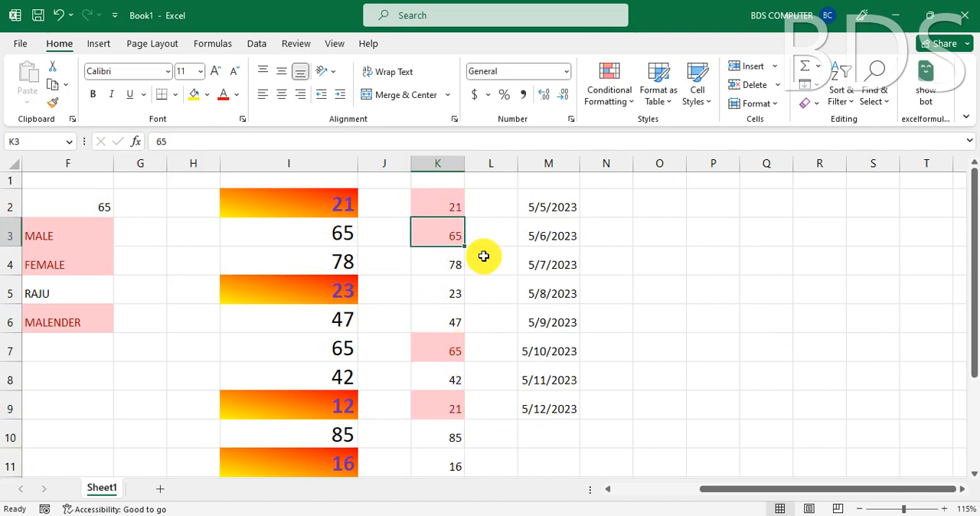
type("51")
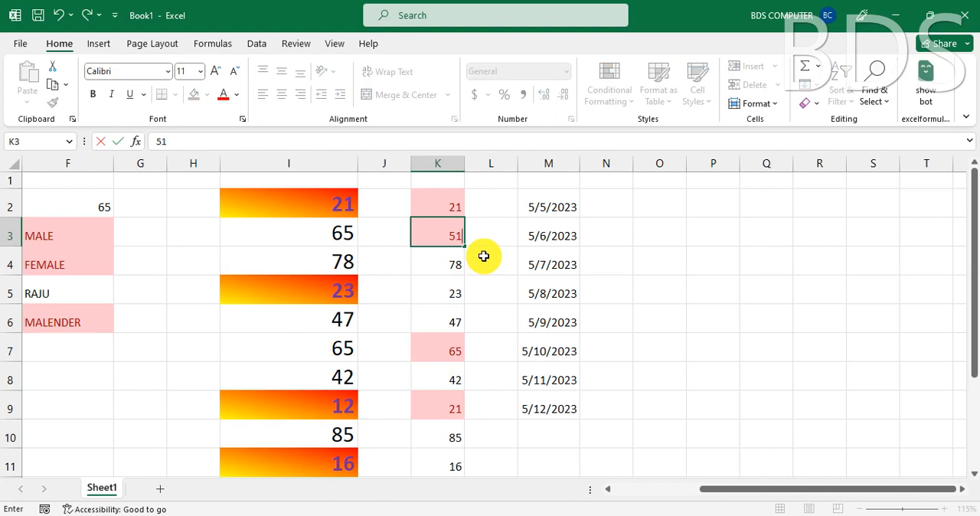
key("Return")
left_click(447, 380)
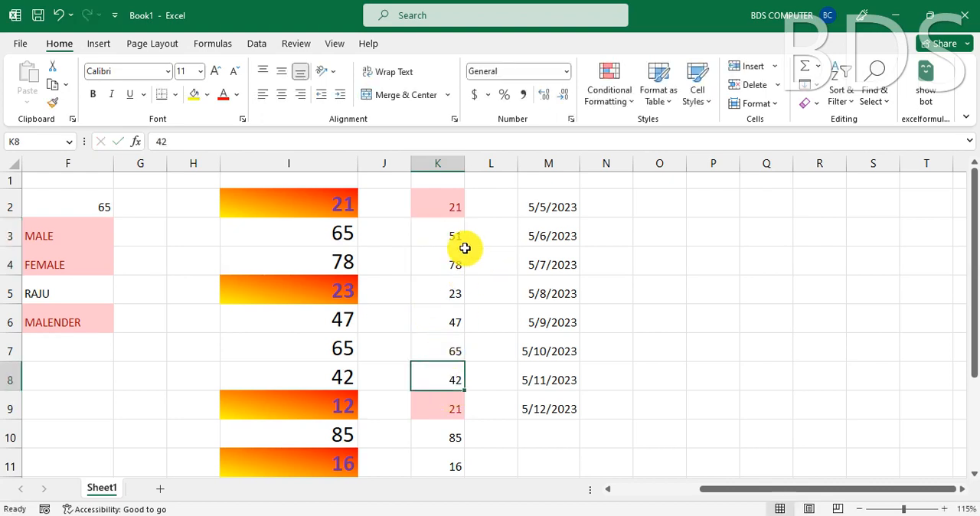
left_click(461, 243)
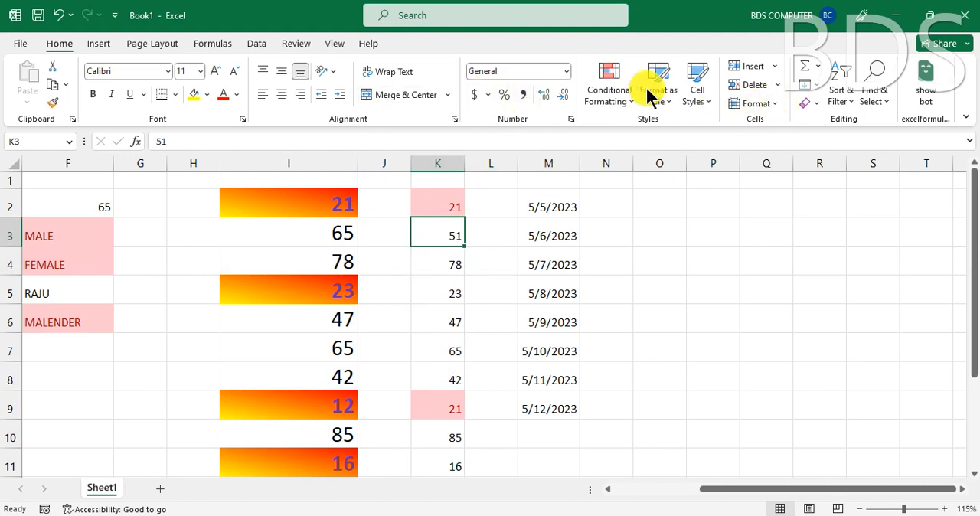
left_click(624, 93)
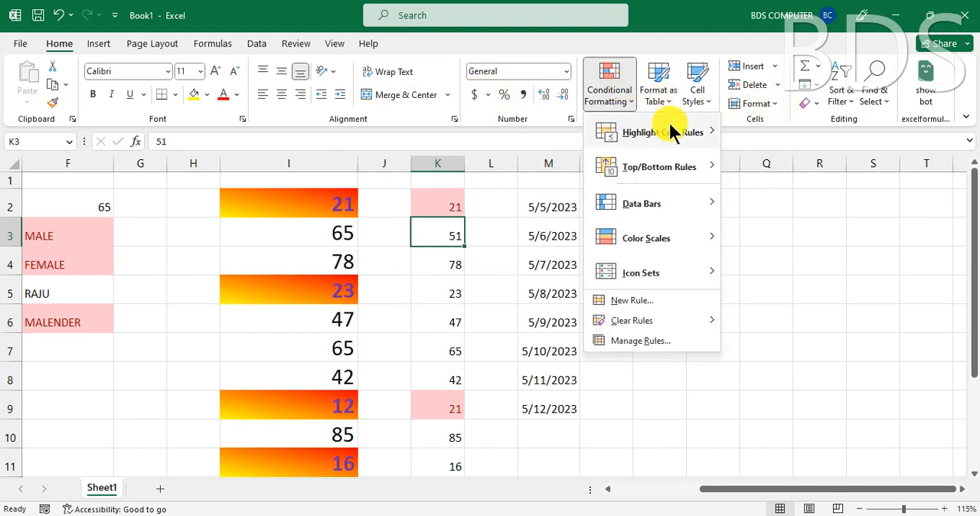
mouse_move(668, 135)
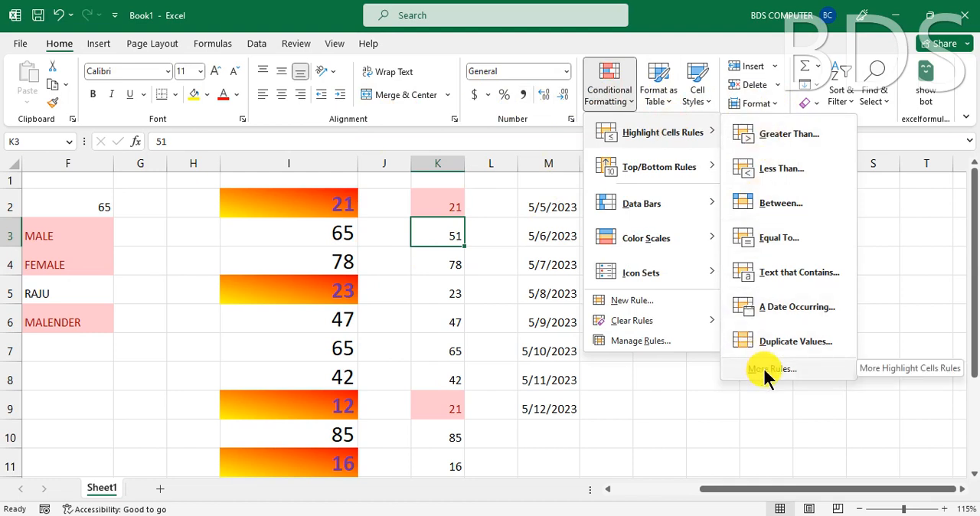
mouse_move(651, 173)
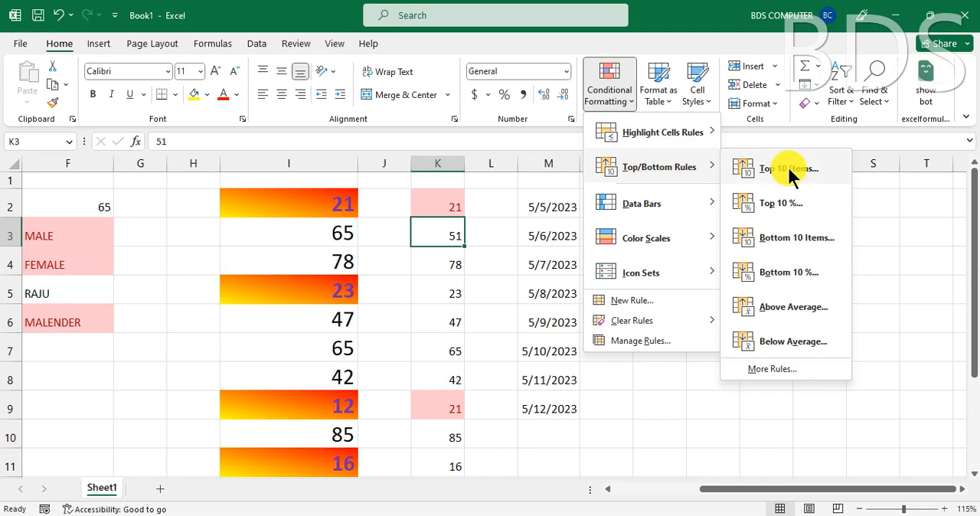
left_click(470, 306)
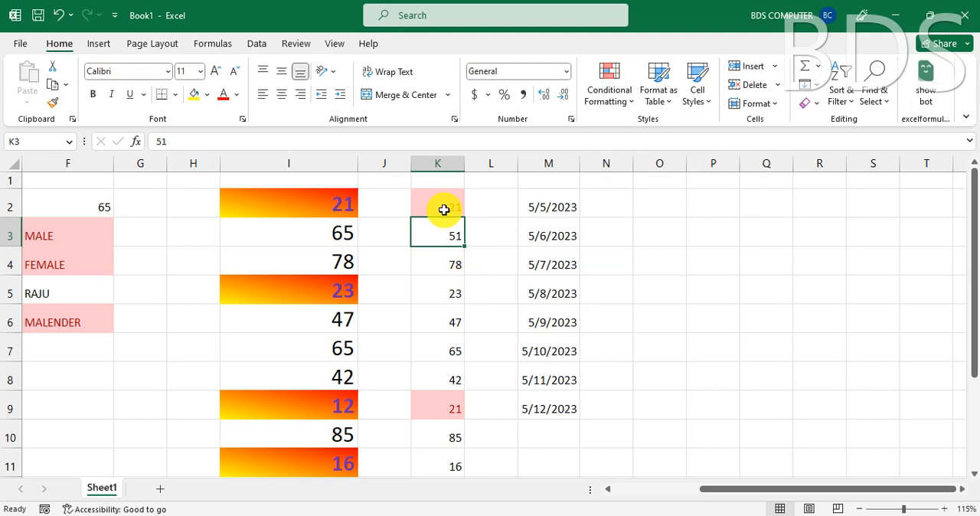
- Undo the edits to K3 and K9, the Duplicate Values rule in column K and the date refill in M3:M9
key("ctrl+z")
key("ctrl+z")
key("ctrl+z")
key("ctrl+z")
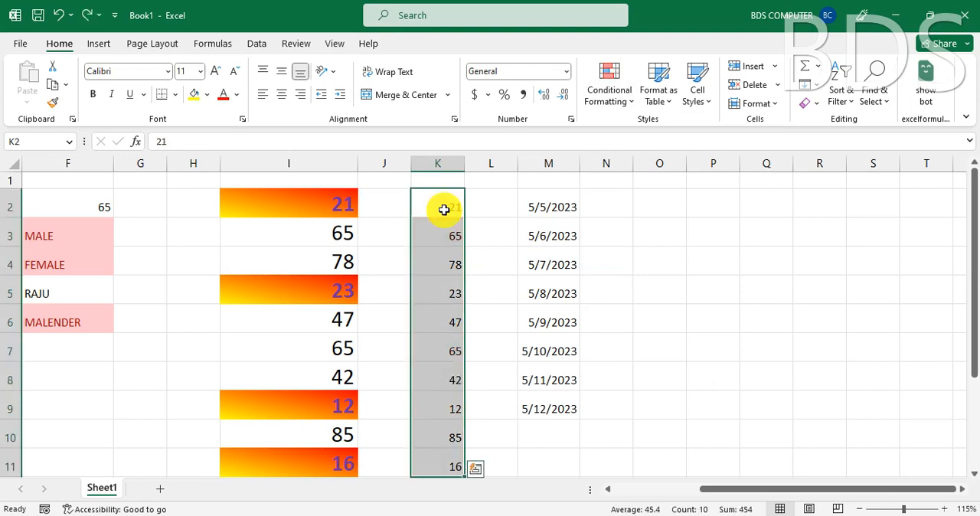
- Preview a Top 10 Items rule on cells K2:K11 with ranks of 1 and 2, and cancel it
left_click(444, 210)
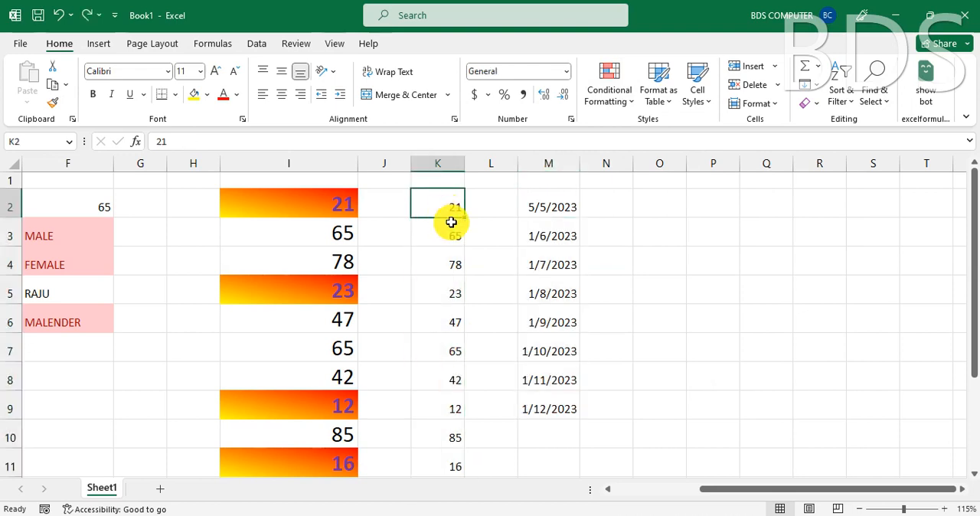
scroll(476, 258, "down", 1)
scroll(477, 256, "up", 1)
left_click_drag(454, 212, 451, 424)
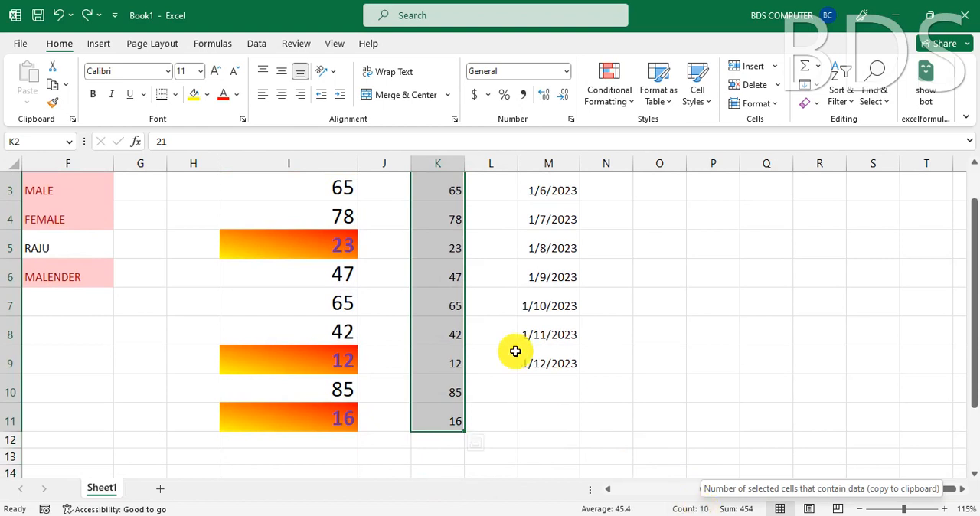
scroll(455, 313, "up", 2)
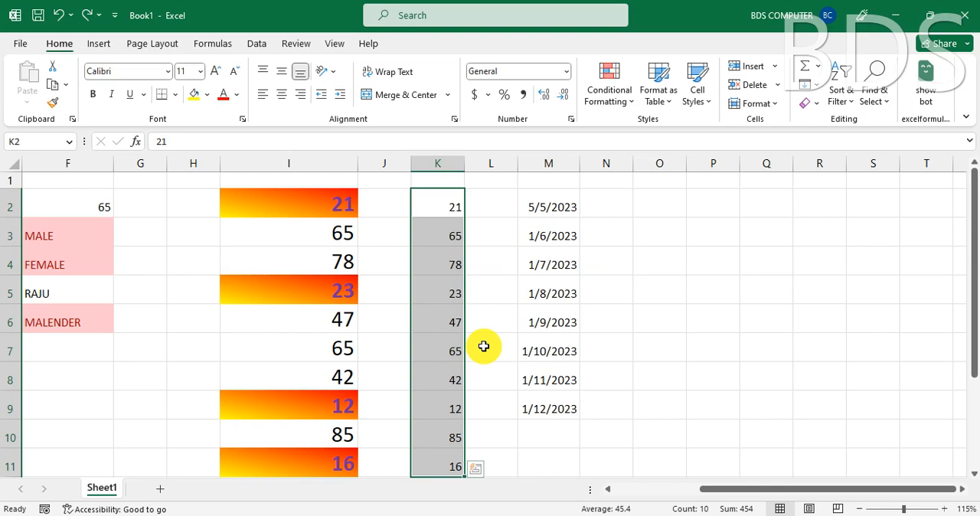
left_click(608, 95)
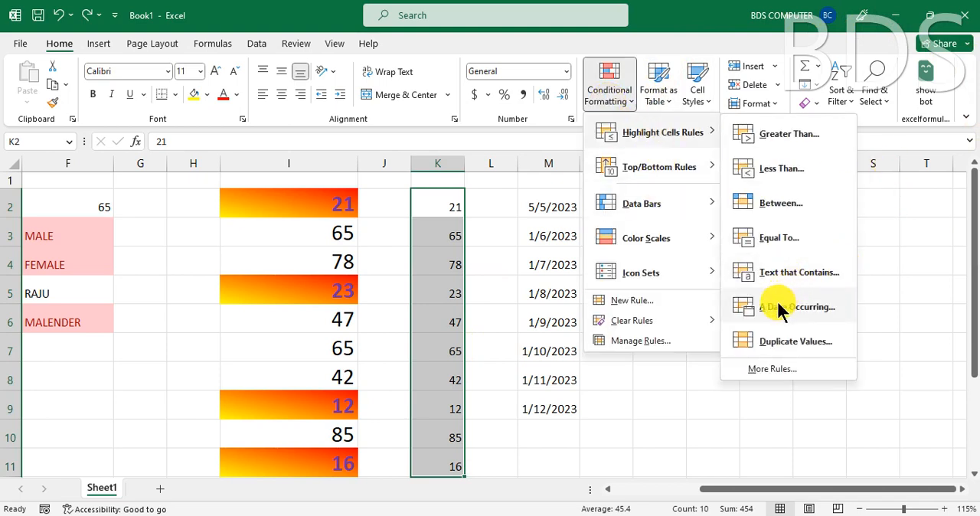
mouse_move(679, 166)
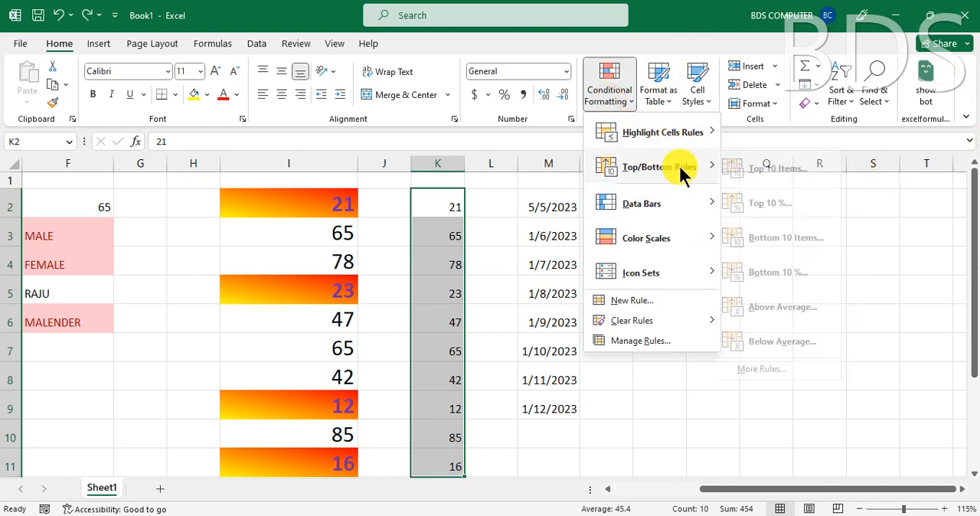
left_click(805, 167)
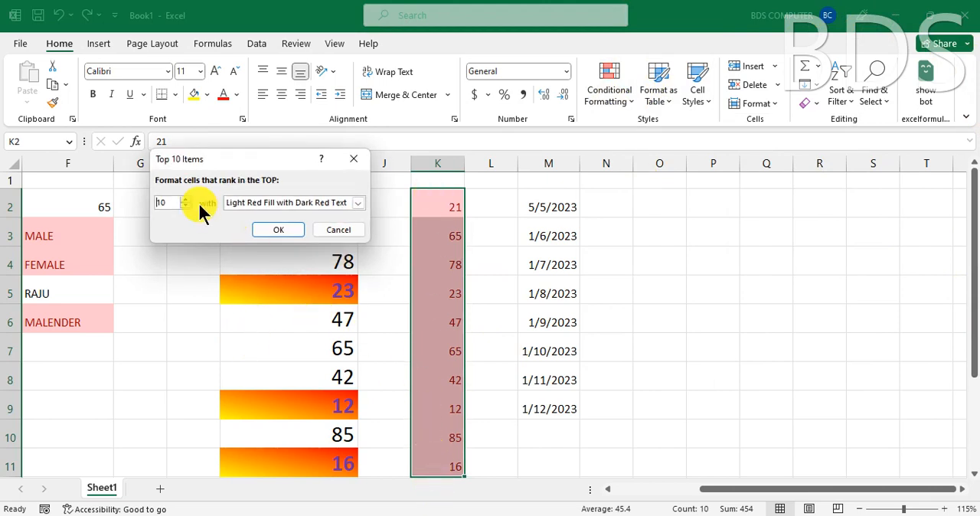
left_click_drag(169, 202, 138, 214)
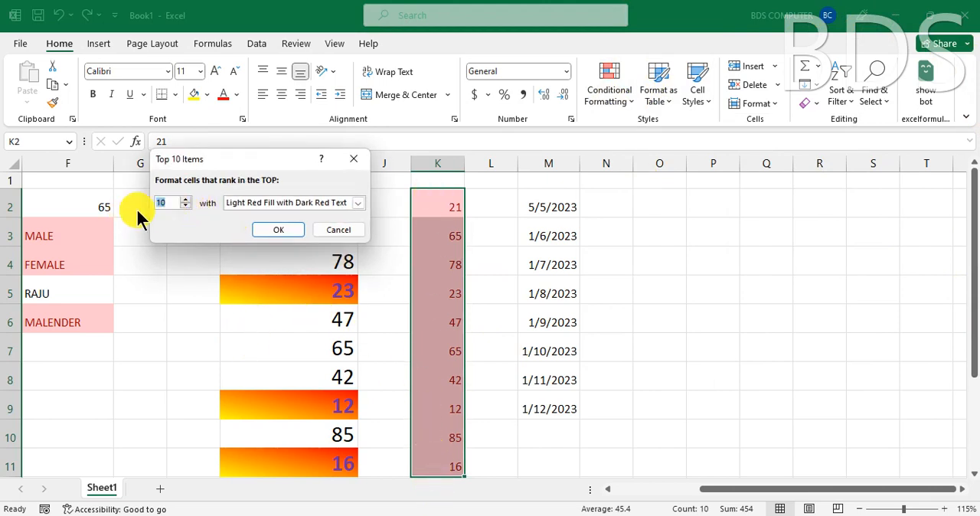
type("1")
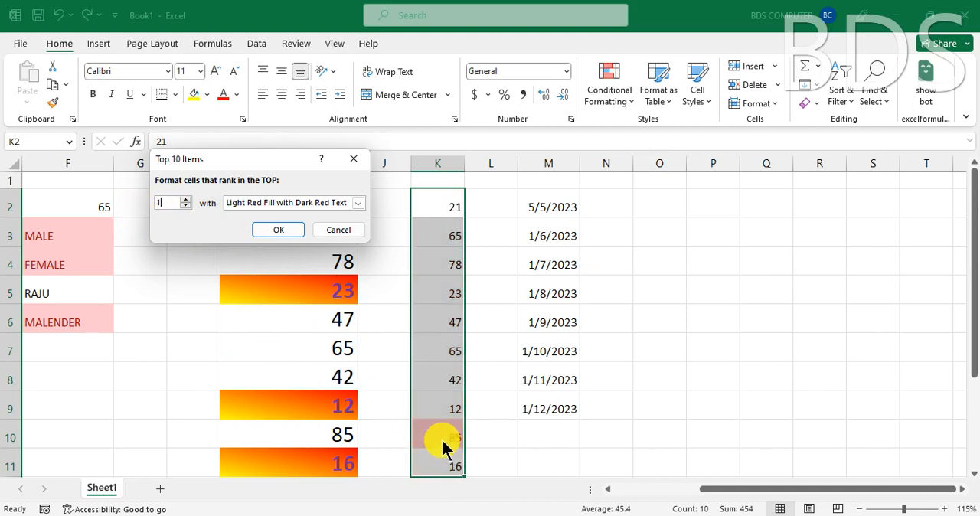
key("BackSpace")
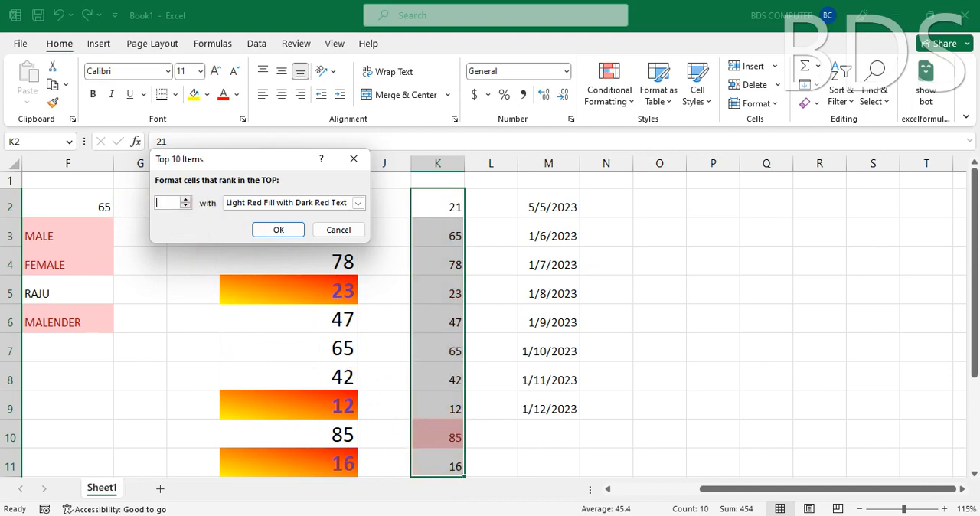
type("2")
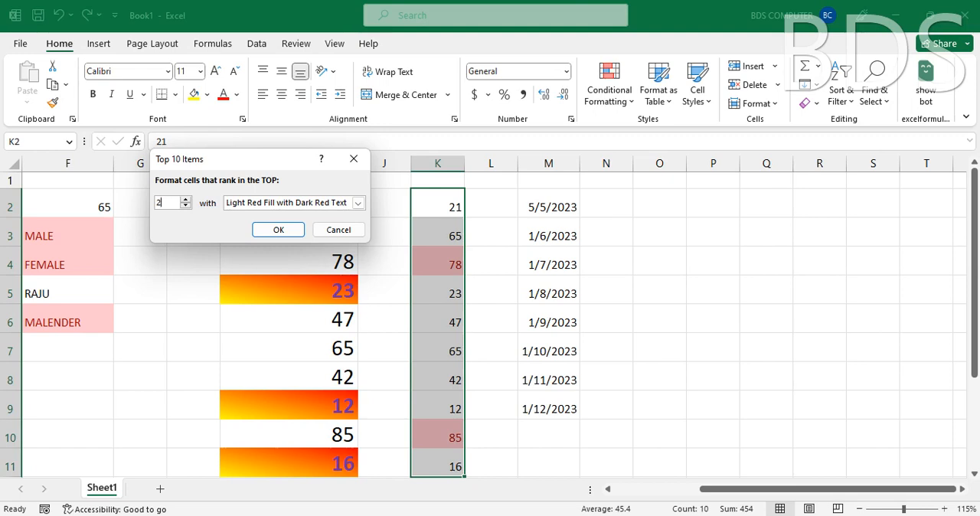
key("Escape")
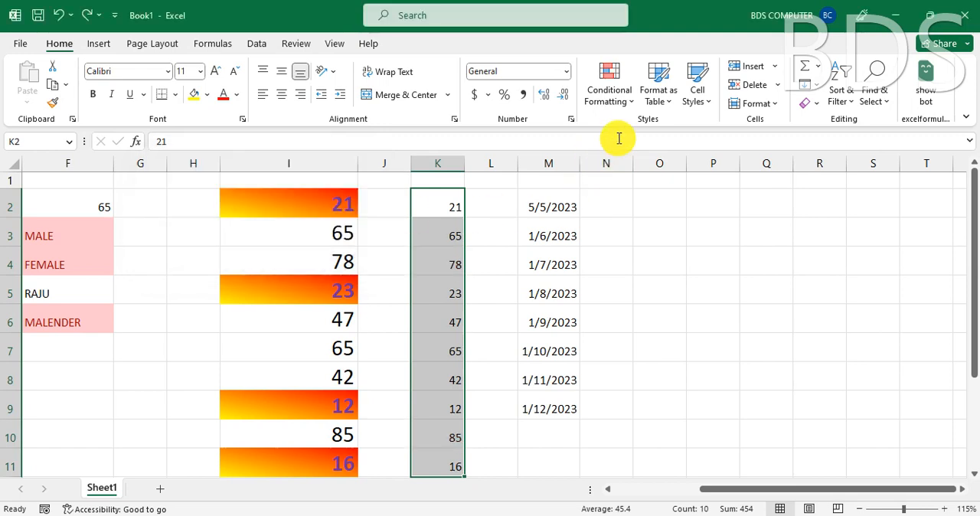
- Preview a Top 10% rule on cells K2:K11 set to 20%, check the format choices, and cancel it
left_click(616, 103)
mouse_move(651, 167)
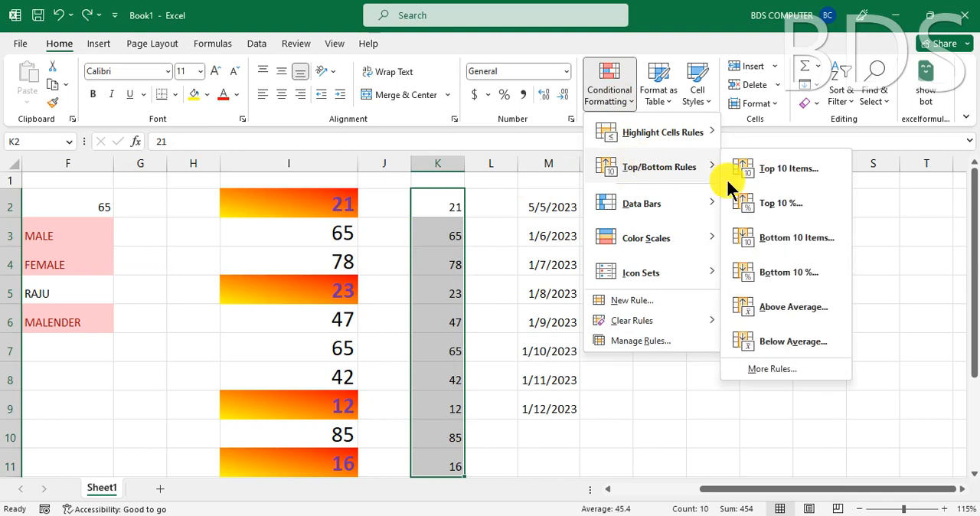
left_click(773, 205)
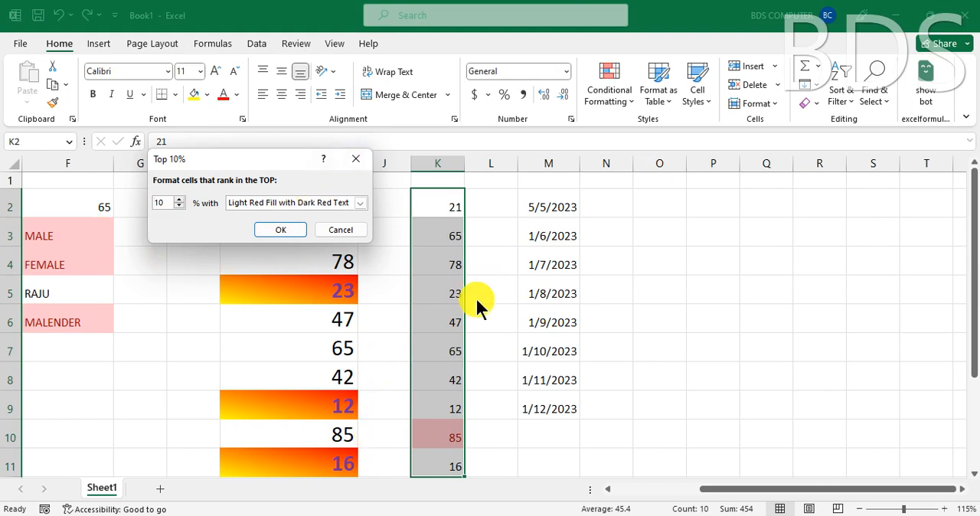
double_click(165, 201)
type("20")
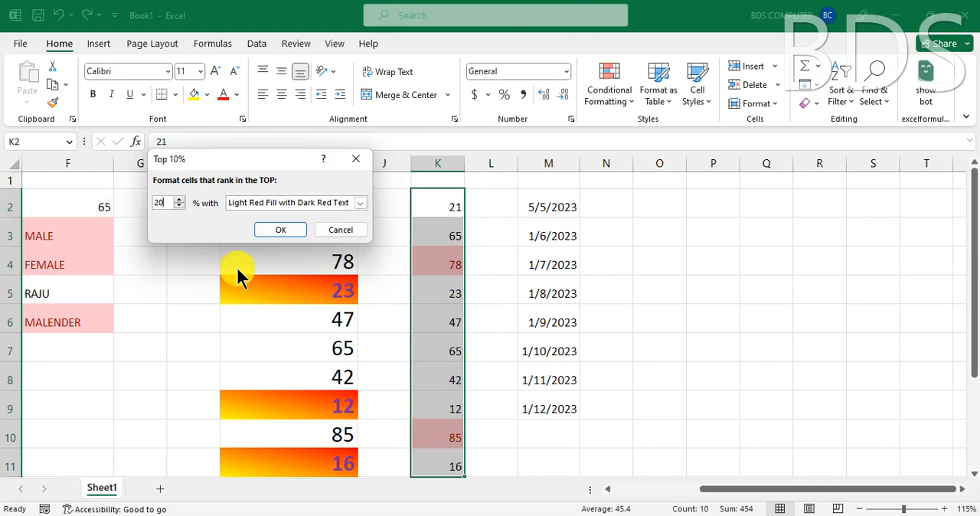
left_click(359, 203)
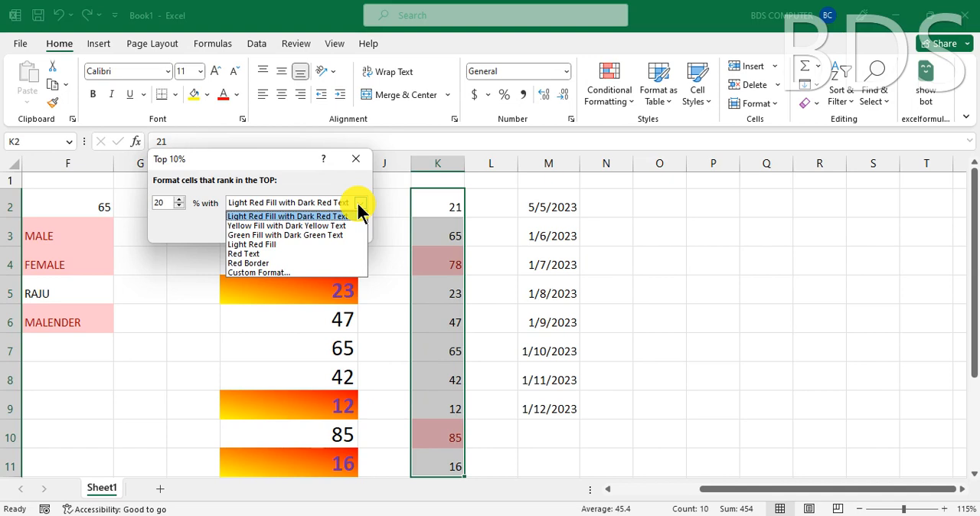
left_click(358, 204)
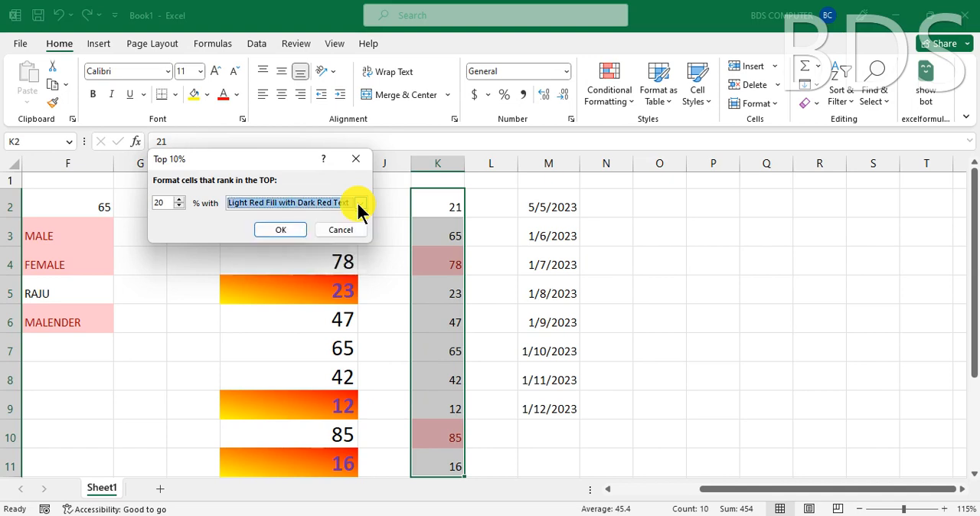
key("Escape")
- Apply a Bottom 10 Items rule to cells K2:K11 for the bottom 5 values using Light Red Fill with Dark Red Text
left_click(626, 98)
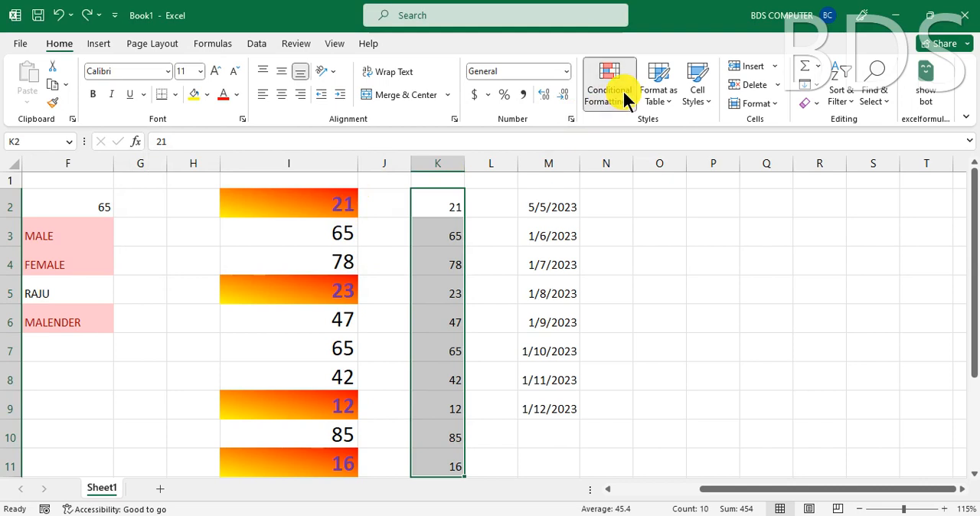
mouse_move(634, 159)
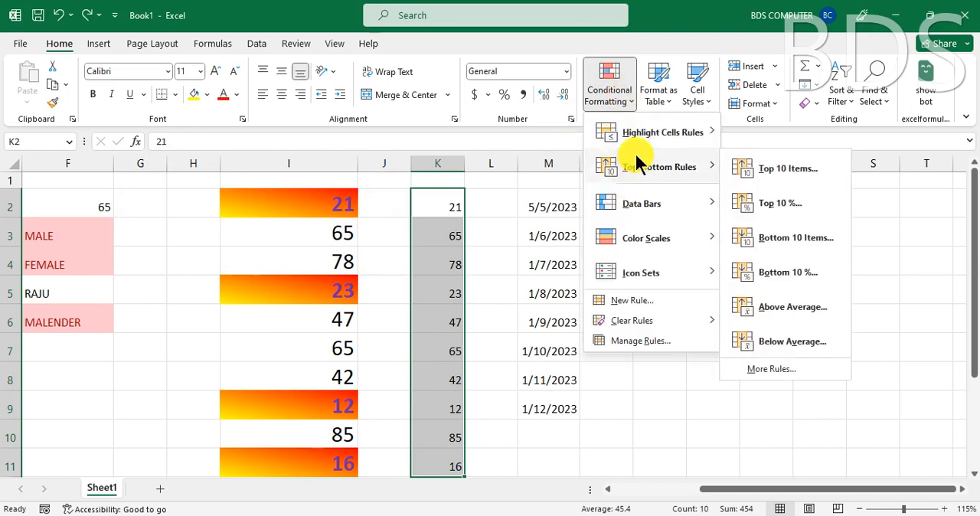
left_click(781, 237)
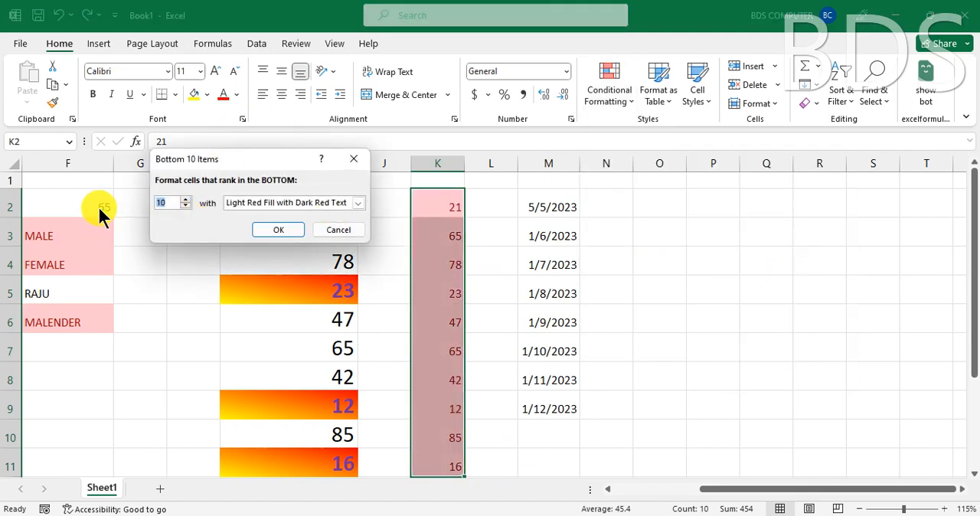
type("1")
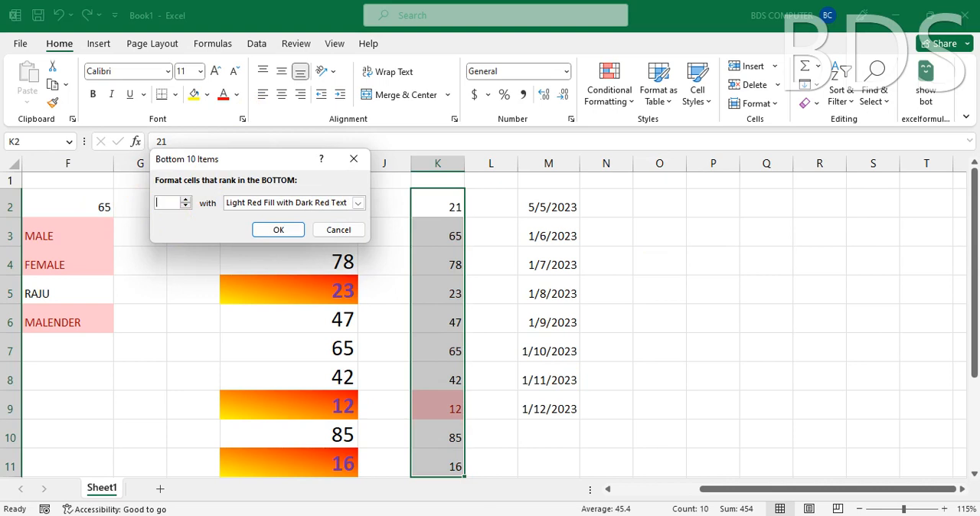
type("5")
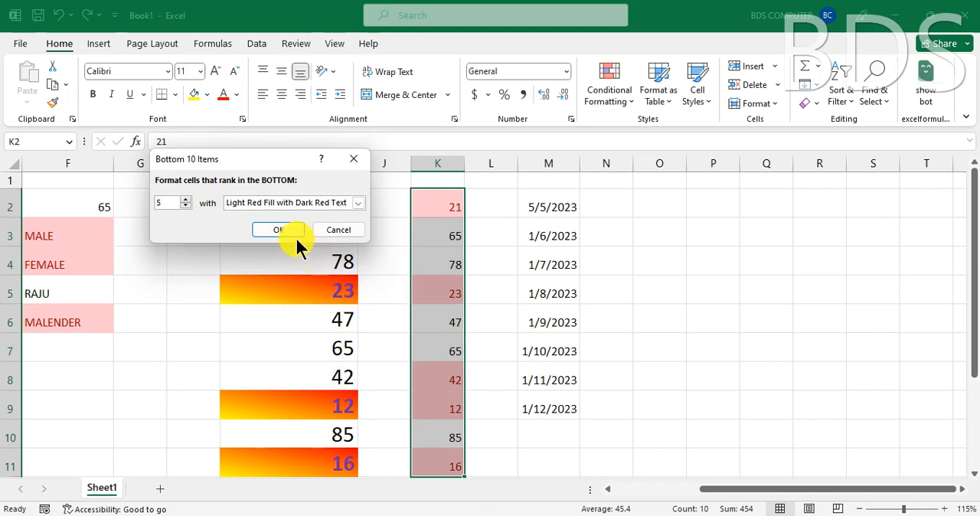
left_click(272, 230)
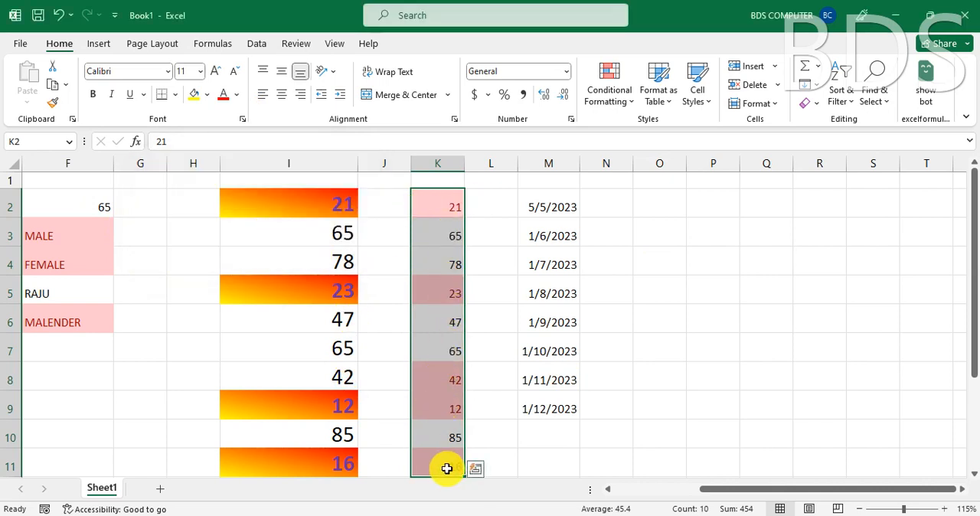
- Change the value in cell K3 to 12 to test the bottom 5 rule
left_click(436, 240)
type("12")
key("Return")
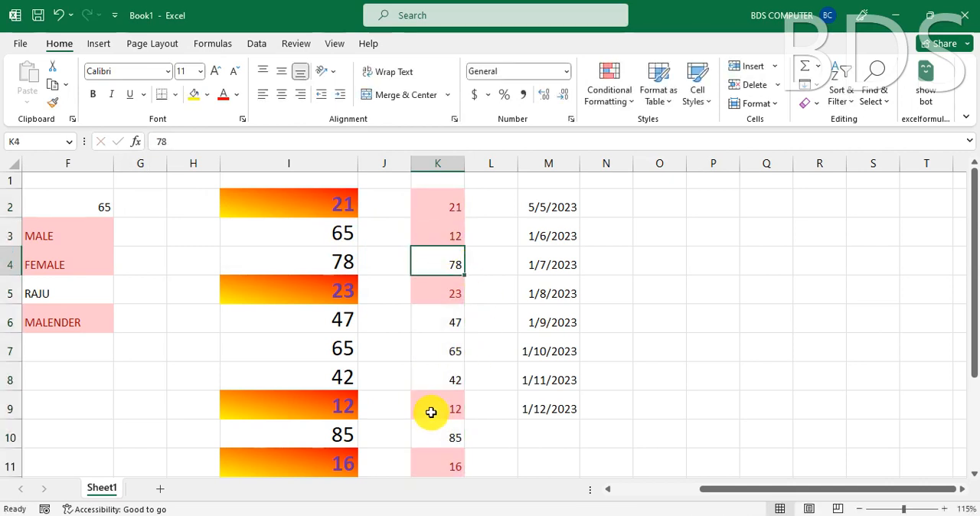
- Examine the highlighted cells K2, K3, K5, K9 and K11, comparing the duplicate values in K3 and K9
left_click(448, 203)
left_click(456, 239)
left_click(453, 292)
left_click(442, 408)
left_click(444, 464)
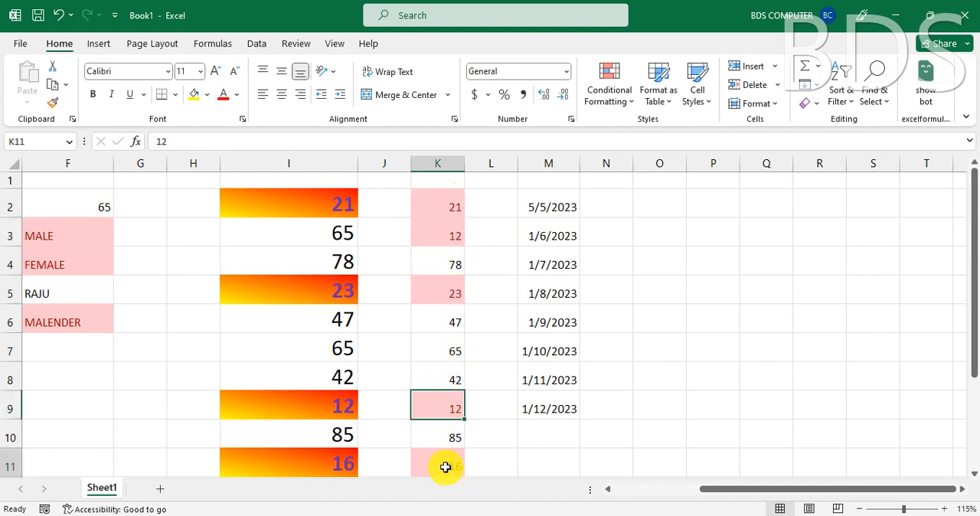
left_click(439, 405)
left_click(446, 238)
left_click(447, 408)
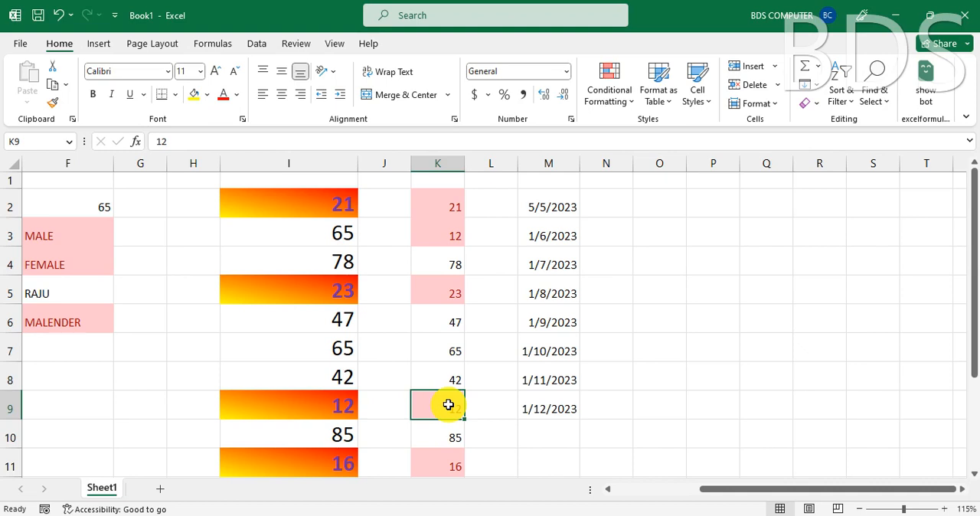
- Select cells K2:K11 and undo the K3 edit and the bottom 5 rule
left_click_drag(446, 210, 448, 463)
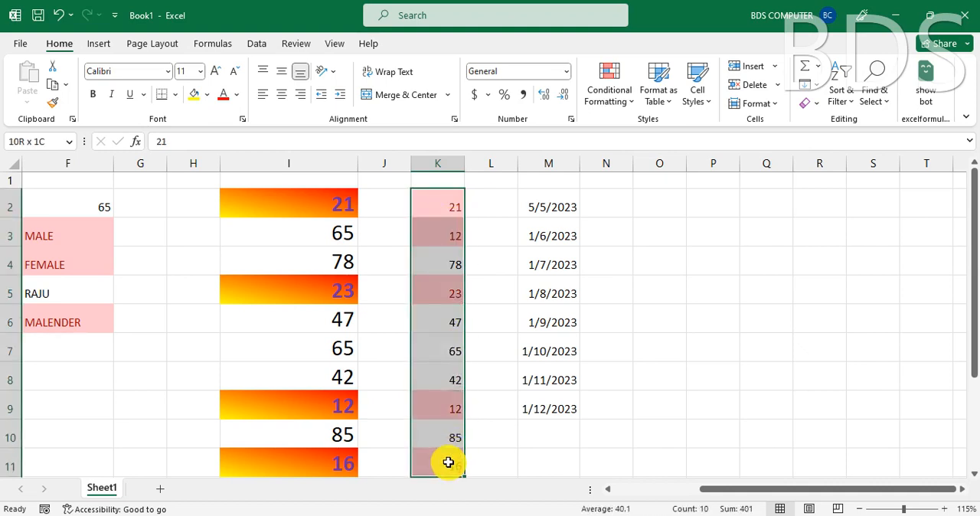
left_click_drag(448, 463, 447, 463)
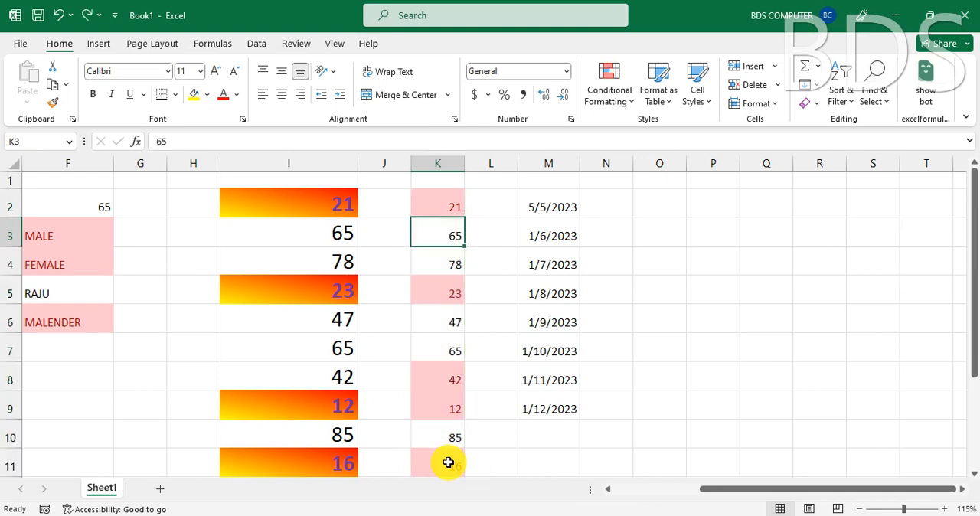
- Preview the Above Average and Below Average rules on cells K2:K11, and cancel both
left_click(622, 93)
mouse_move(659, 175)
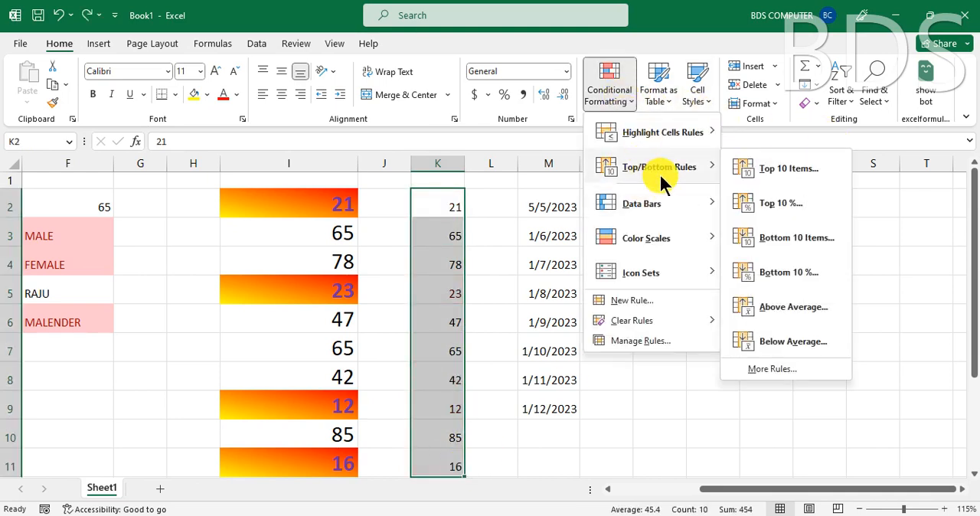
left_click(780, 306)
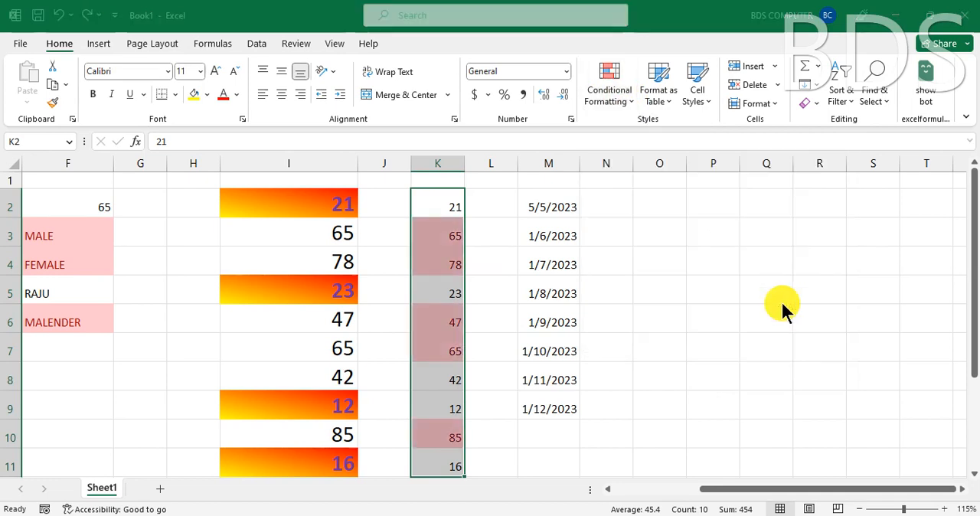
left_click(373, 159)
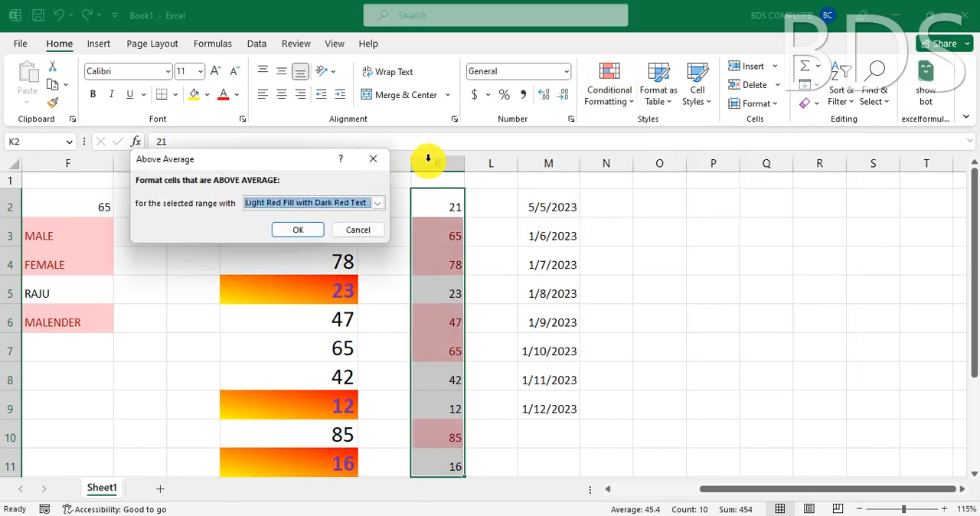
left_click(619, 98)
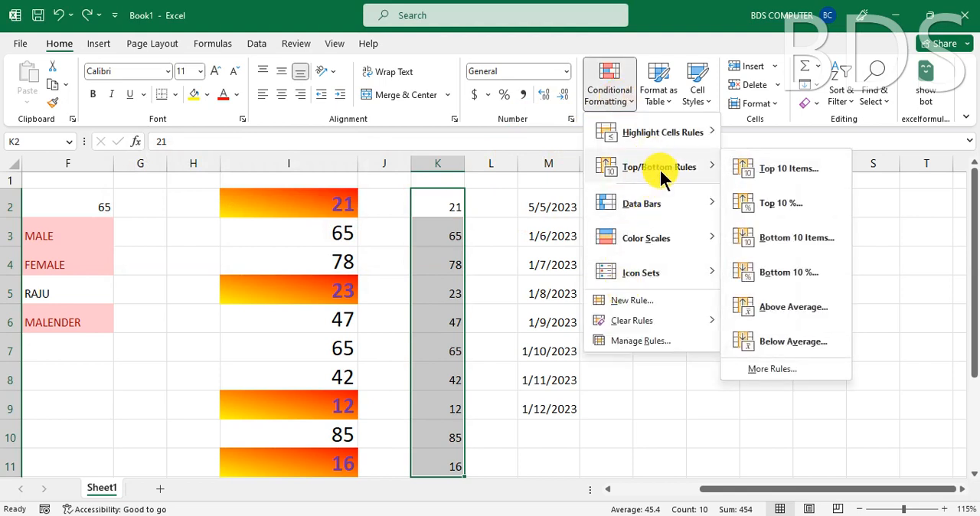
left_click(780, 339)
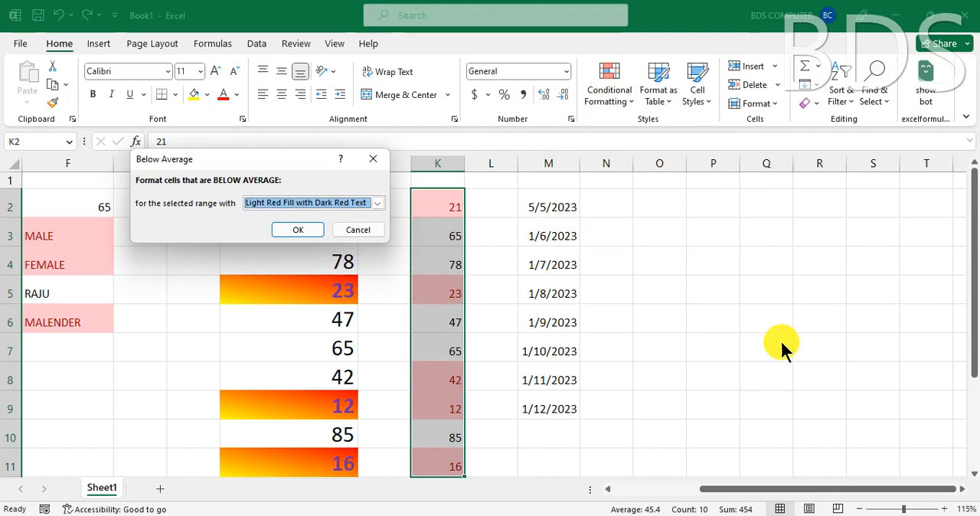
left_click(373, 158)
- Add magenta solid-fill data bars to cells K2:K11
left_click(620, 98)
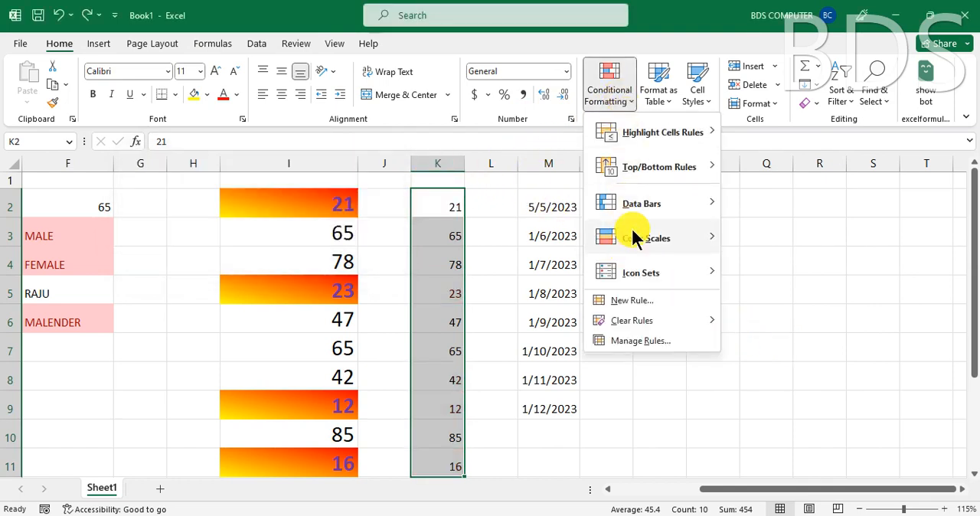
mouse_move(647, 208)
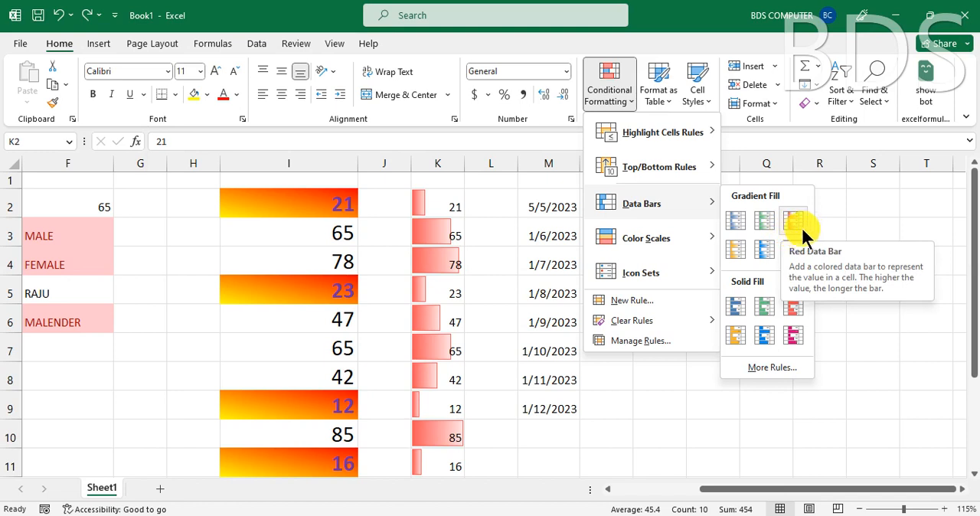
left_click(792, 335)
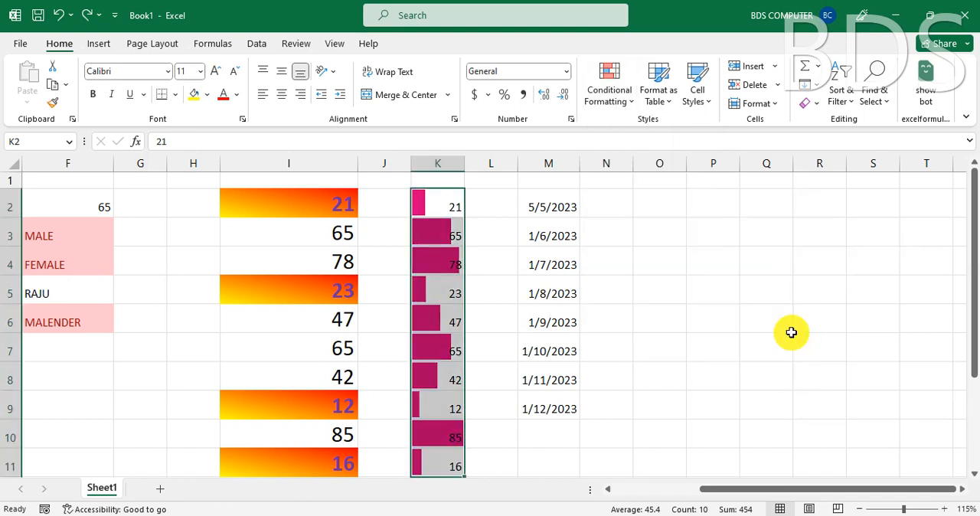
- Change the value in cell K5 to 88 and reselect the cell to check its data bar
left_click(443, 296)
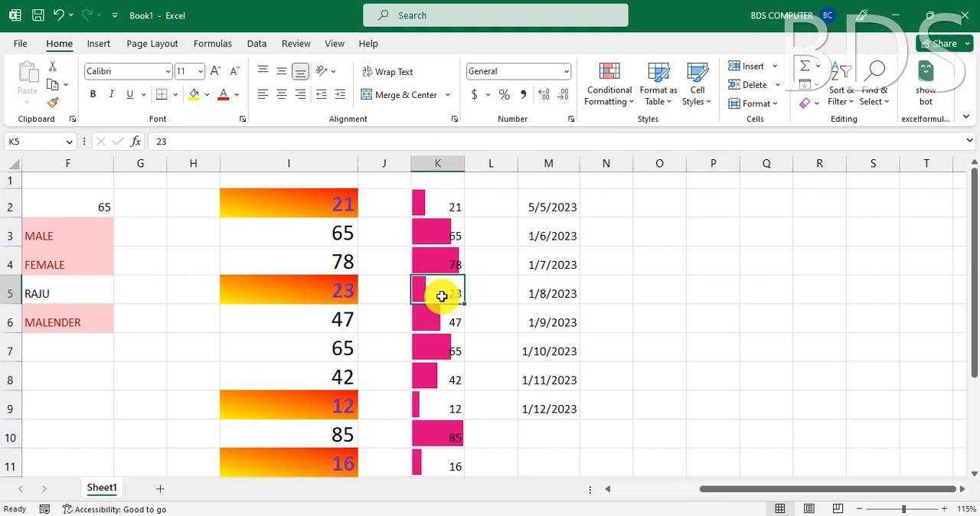
type("88")
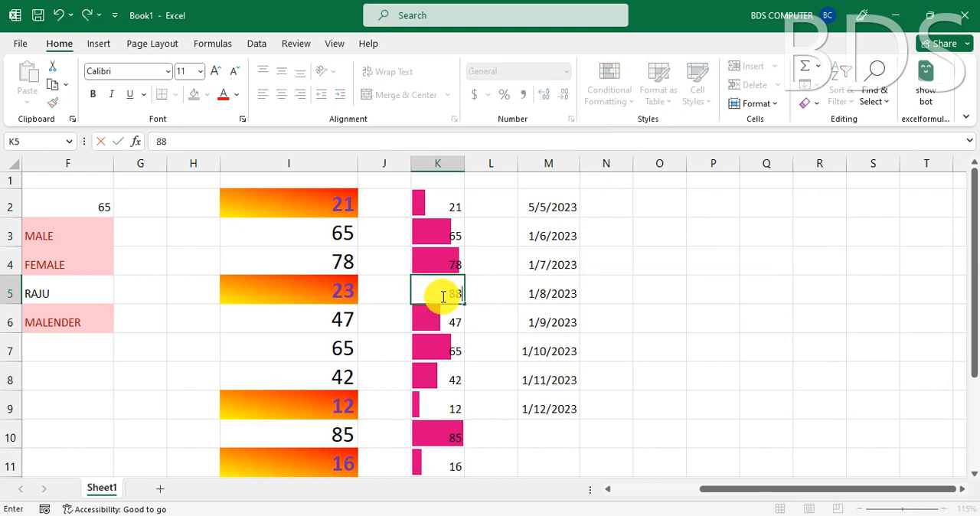
key("Return")
left_click(443, 295)
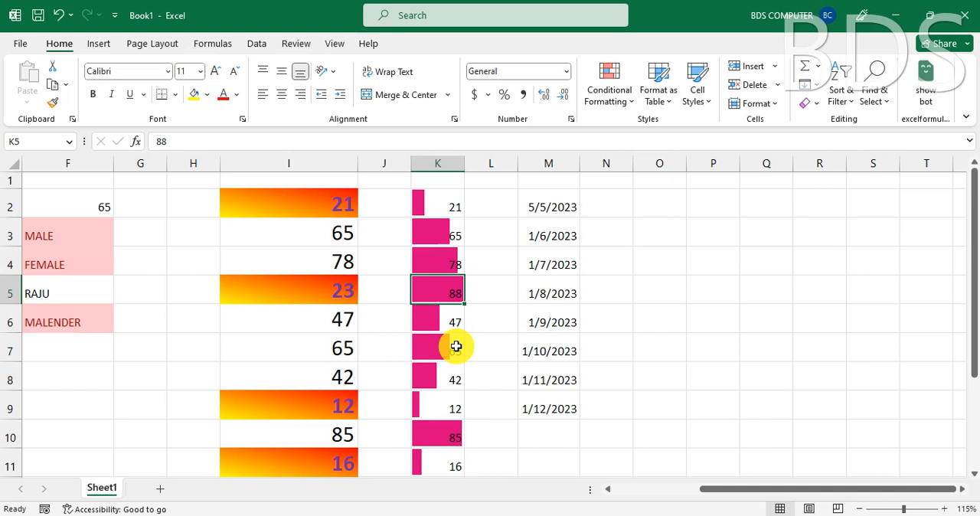
- Undo the K5 edit and the magenta data bars on cells K2:K11
key("ctrl+z")
key("ctrl+z")
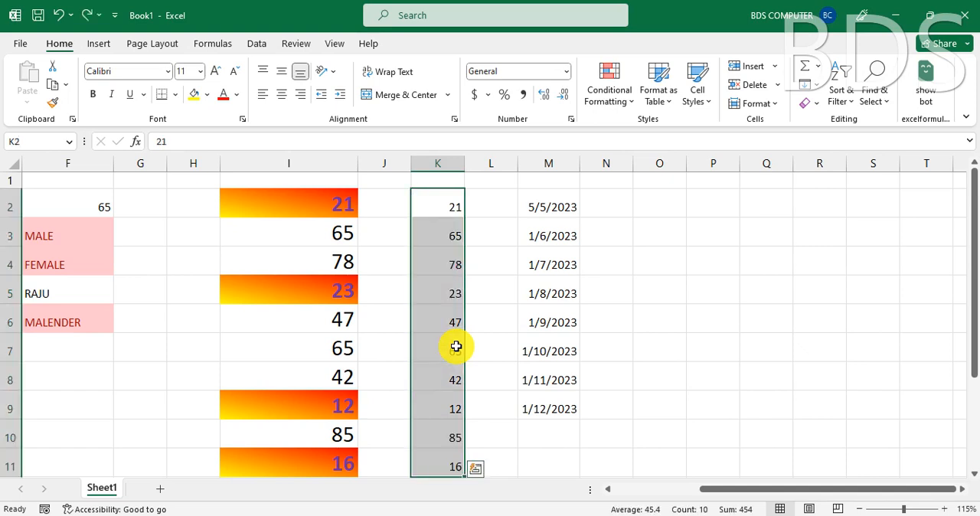
- Open the Color Scales choices of conditional formatting for cells K2:K11
left_click(616, 98)
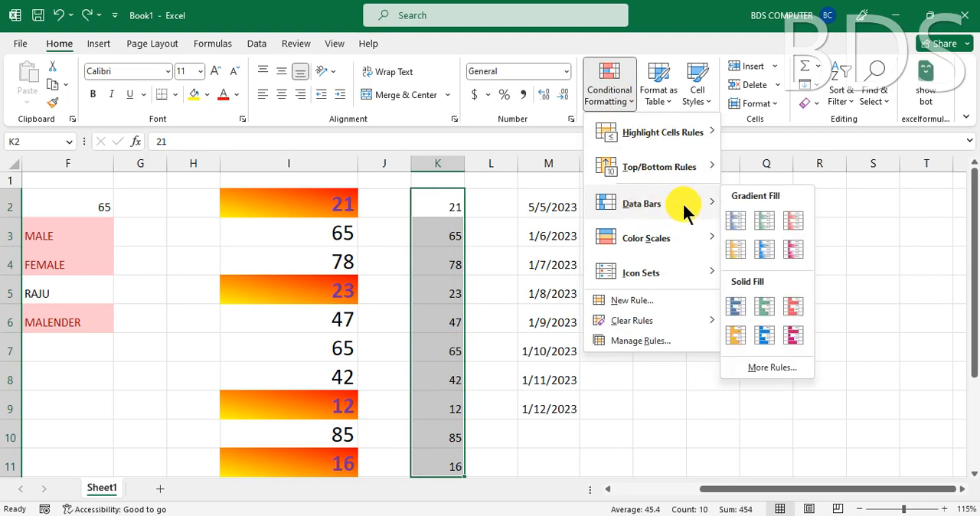
mouse_move(636, 242)
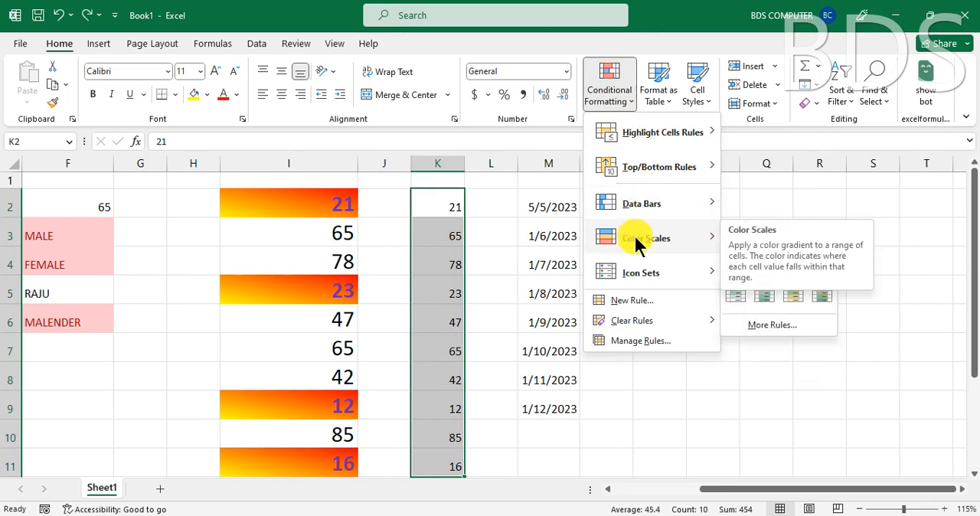
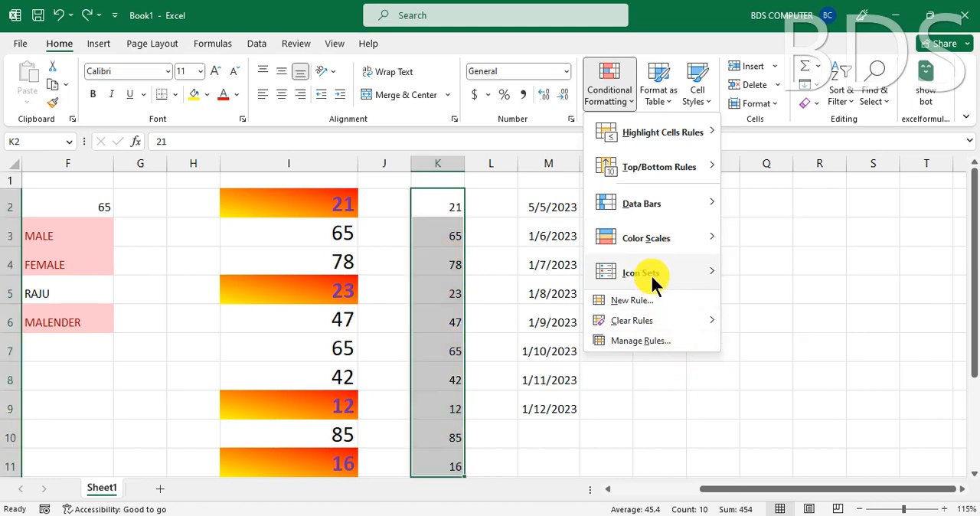
- Try the 3 Arrows (Colored) icon set on cells K2:K11, undo it, and preview the 3 Symbols (Uncircled) set
mouse_move(651, 278)
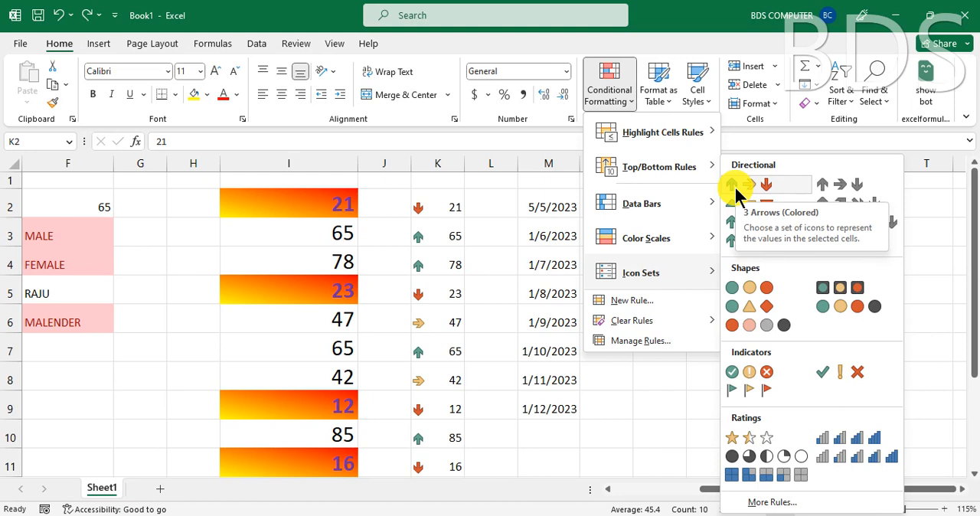
left_click(735, 195)
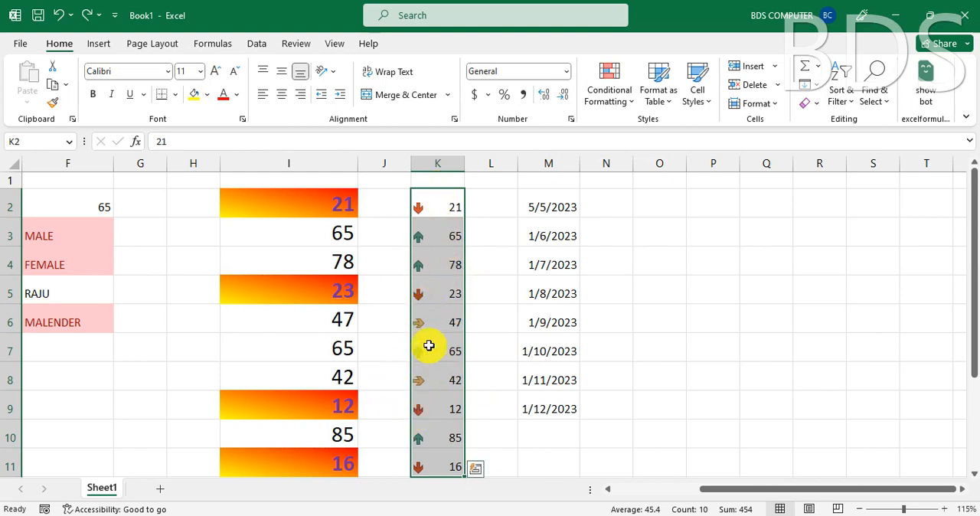
mouse_move(383, 515)
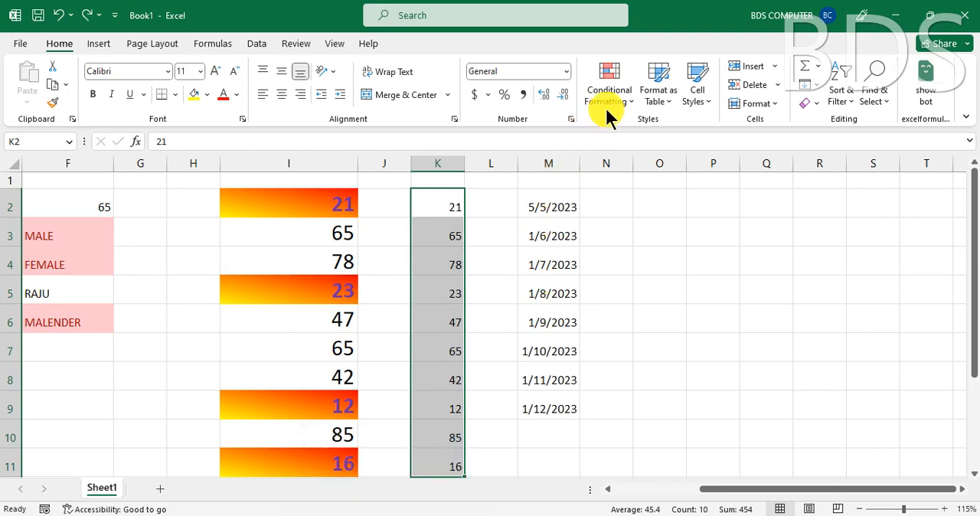
left_click(622, 98)
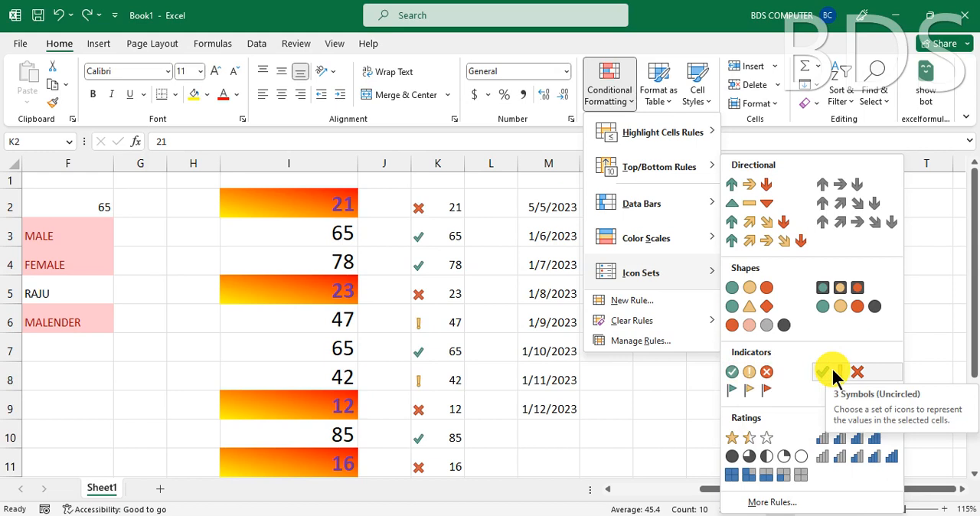
left_click(487, 379)
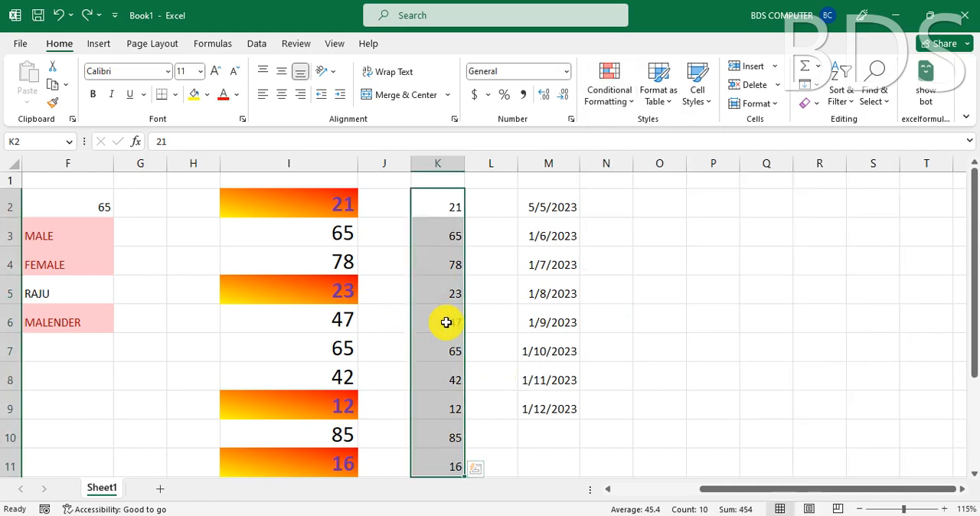
- Copy cells K2:K11 and paste them into a new worksheet starting at cell E1
key("ctrl+c")
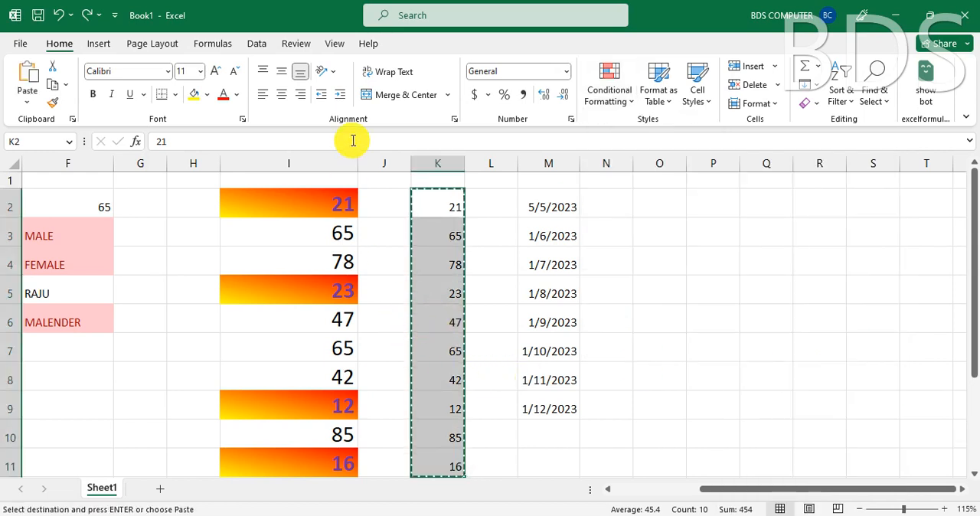
left_click(155, 489)
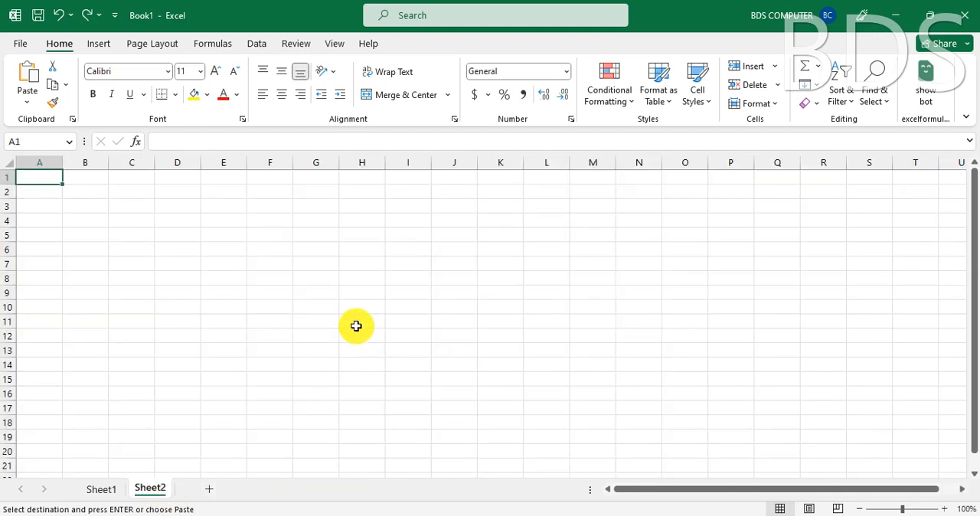
scroll(356, 326, "up", 2, "ctrl")
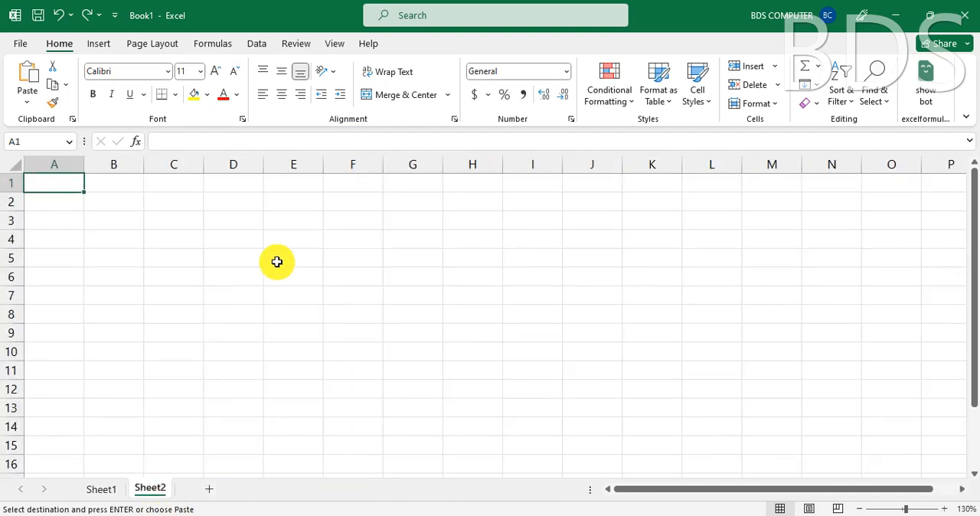
left_click(288, 188)
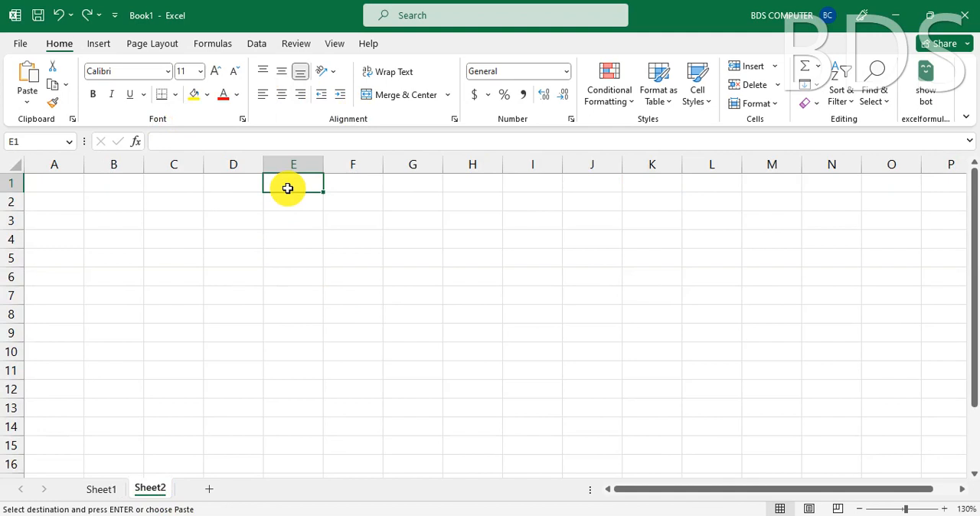
key("ctrl+v")
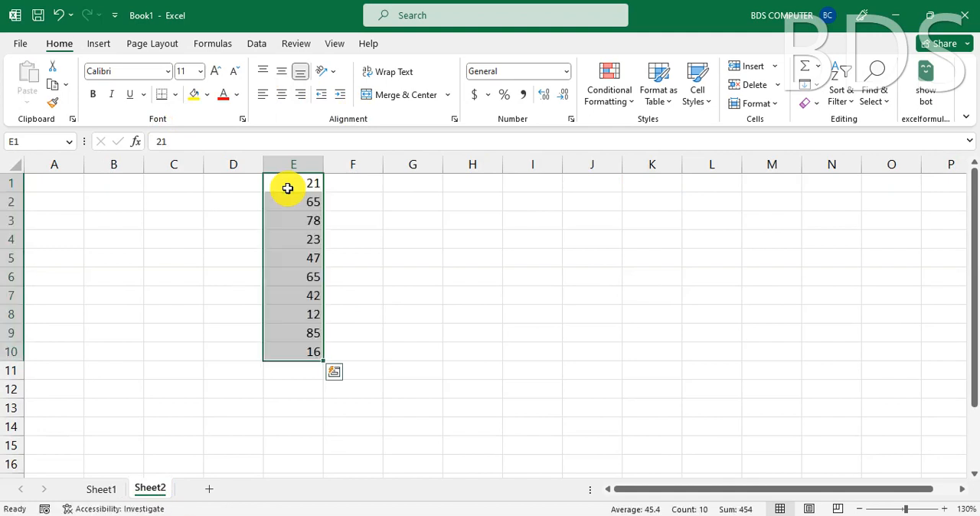
- Increase the font size of the pasted numbers in E1:E10 to 16
left_click(214, 69)
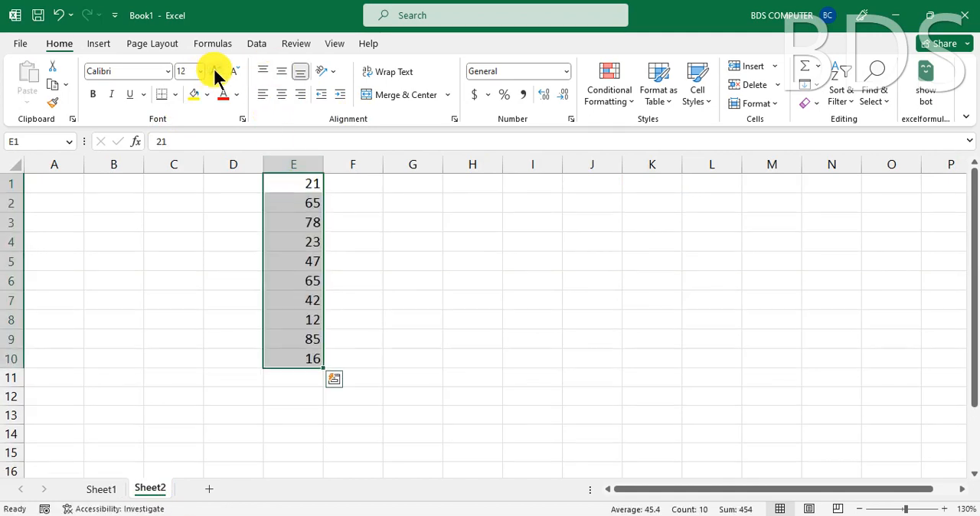
left_click(215, 68)
left_click(215, 69)
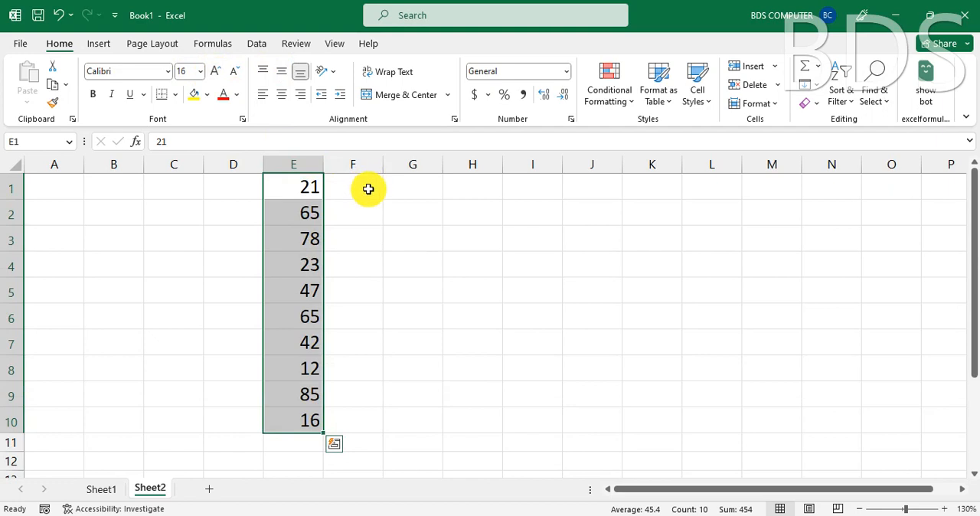
left_click(286, 186)
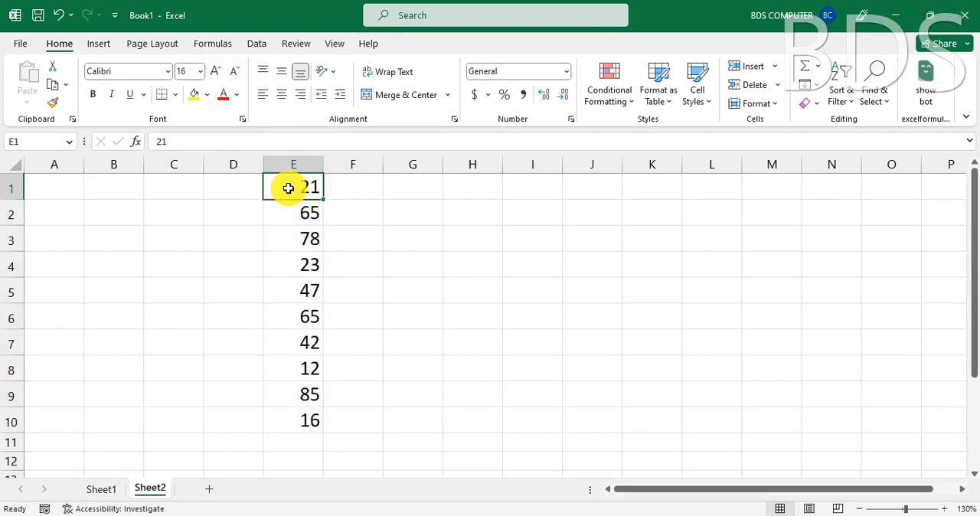
- Enter the formula =E1 in cell F1 and fill it down through F10
left_click(347, 189)
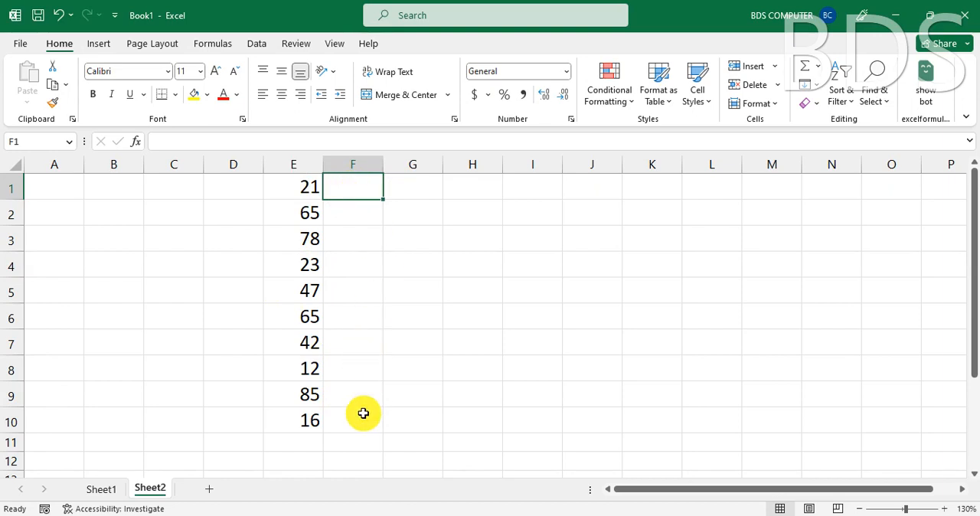
double_click(364, 199)
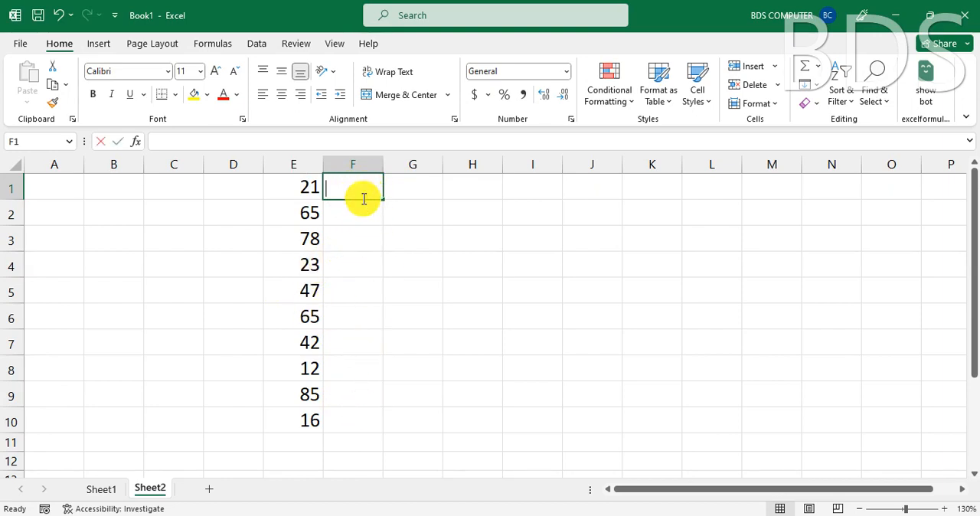
type("=")
left_click(290, 189)
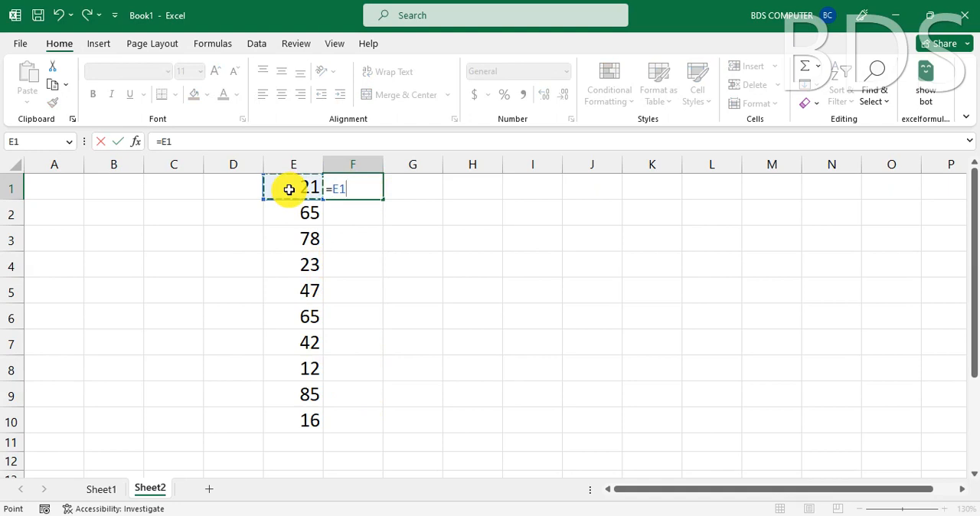
key("Return")
left_click(364, 187)
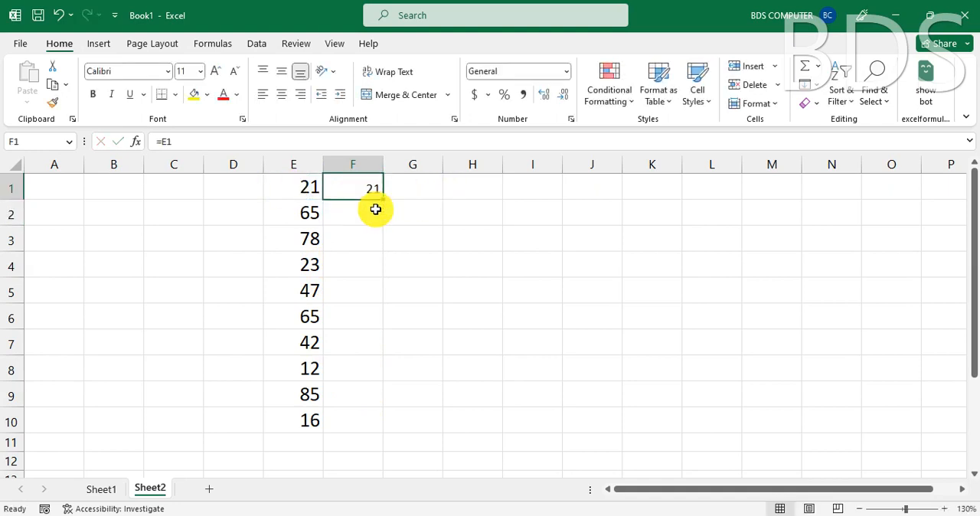
left_click_drag(383, 198, 388, 422)
mouse_move(319, 515)
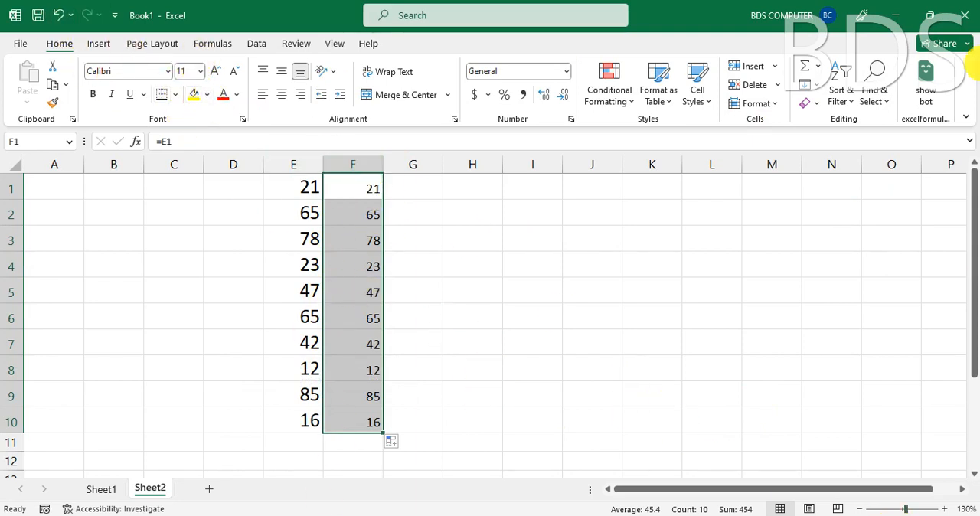
- Set the font color of F1:F10 to white and add magenta solid-fill data bars to those cells
left_click(237, 94)
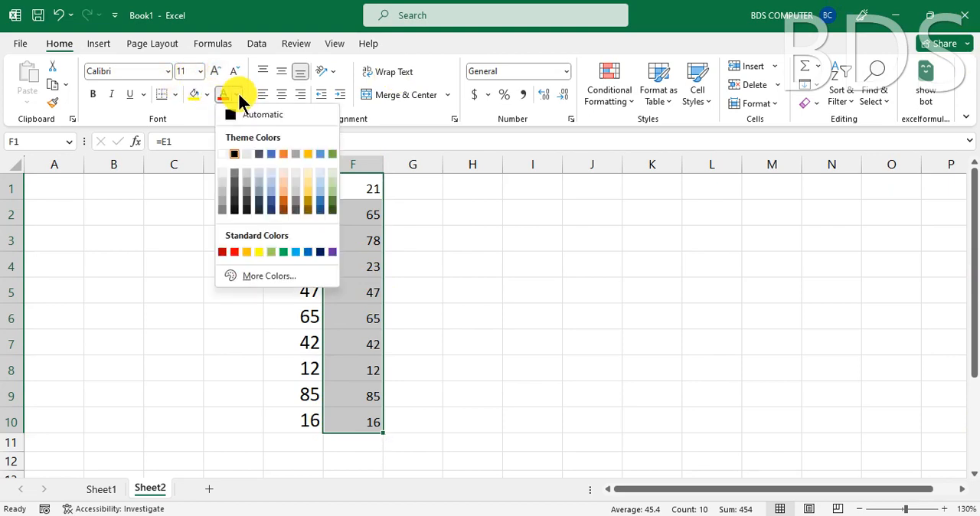
left_click(222, 155)
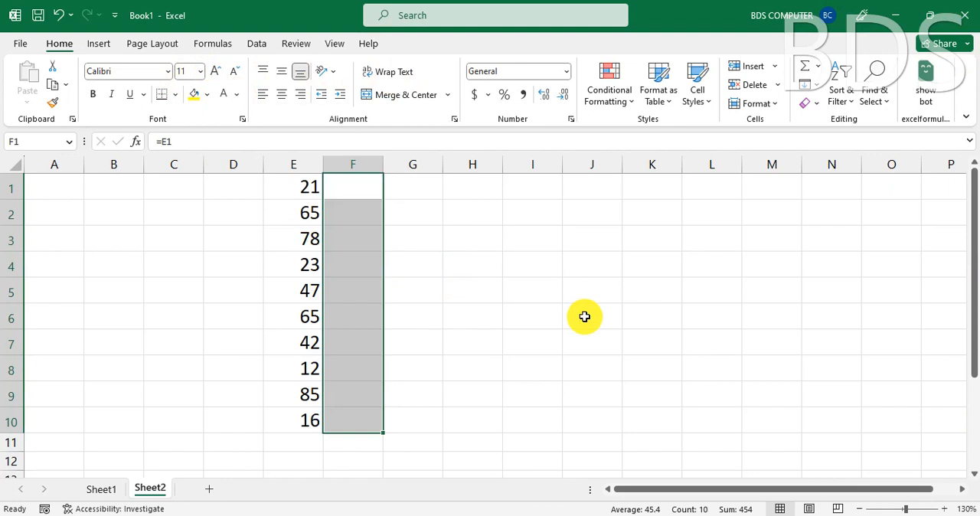
left_click(617, 97)
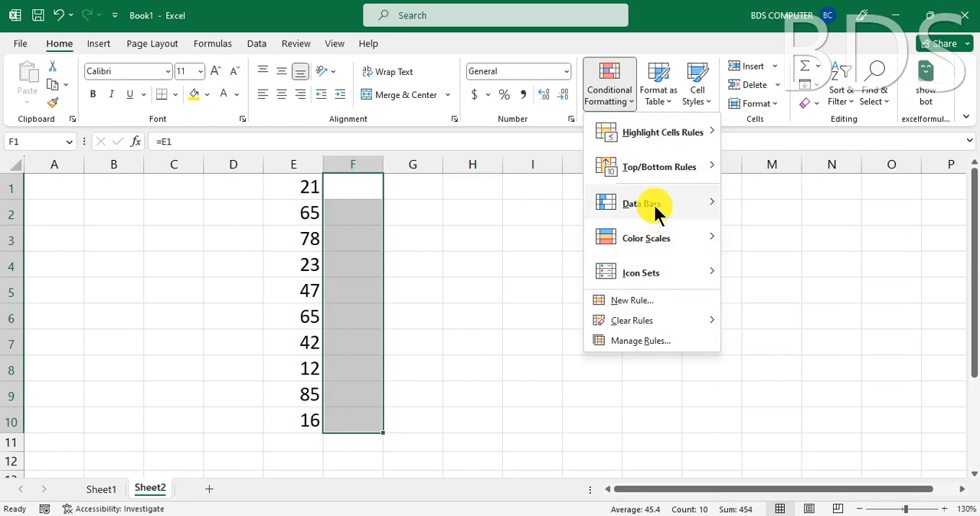
mouse_move(656, 211)
left_click(792, 331)
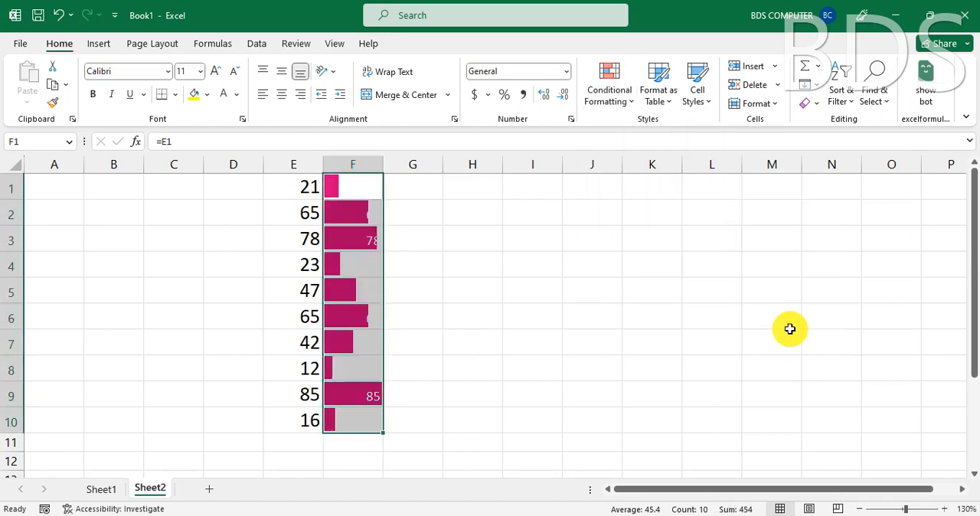
left_click_drag(608, 366, 607, 346)
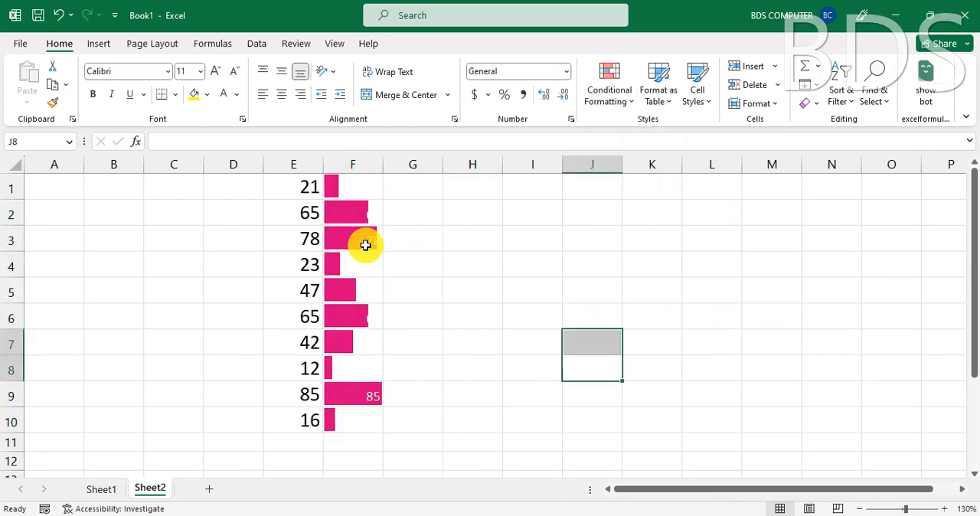
left_click(363, 243)
left_click(376, 396)
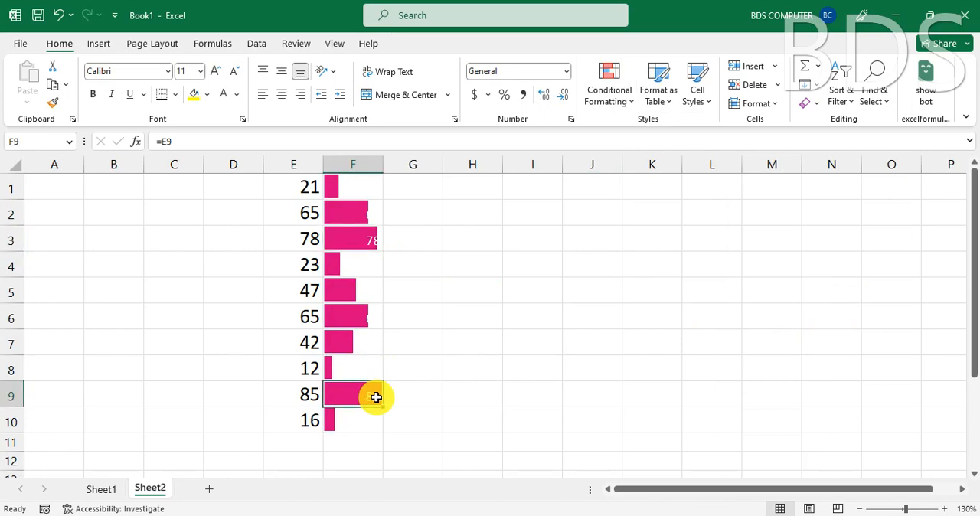
- Hide the numbers in F1:F10 by applying the custom number format ;;;
left_click(350, 188)
left_click_drag(350, 188, 359, 423)
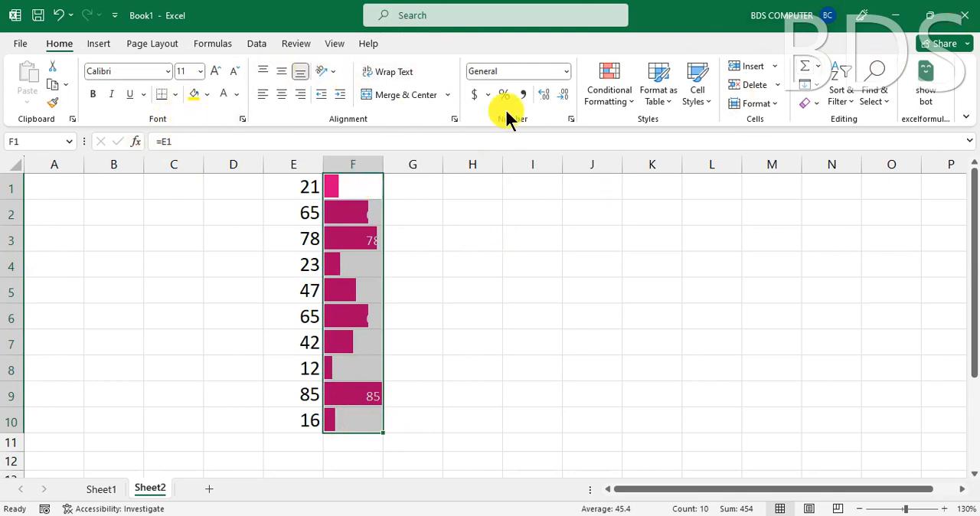
left_click(567, 71)
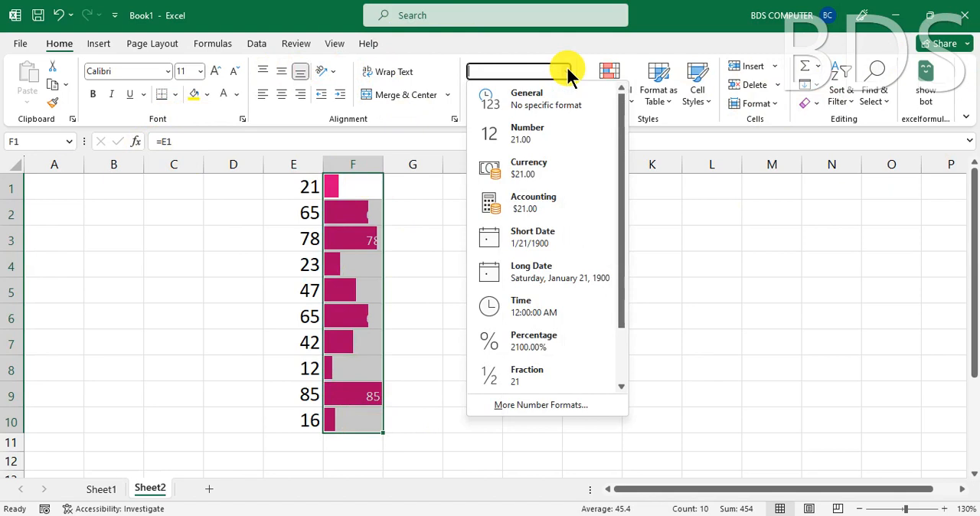
left_click(520, 405)
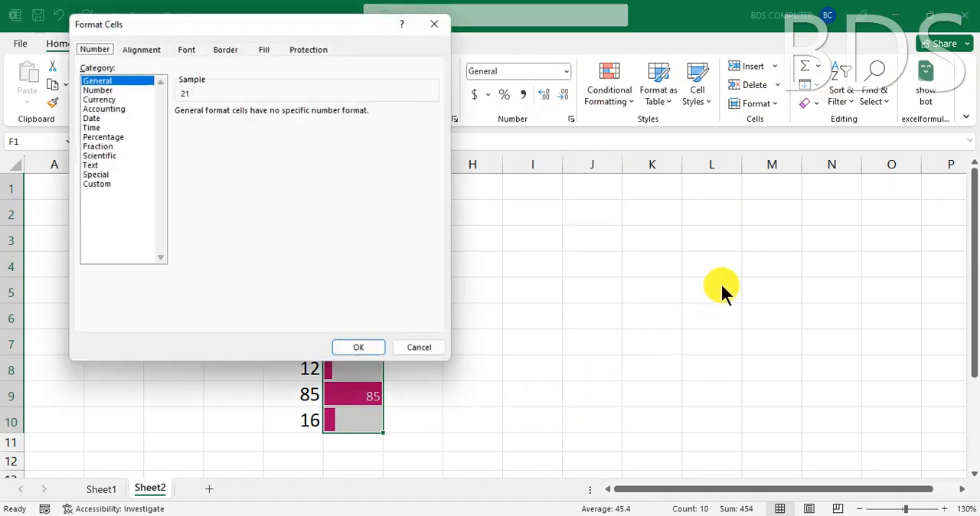
left_click(93, 184)
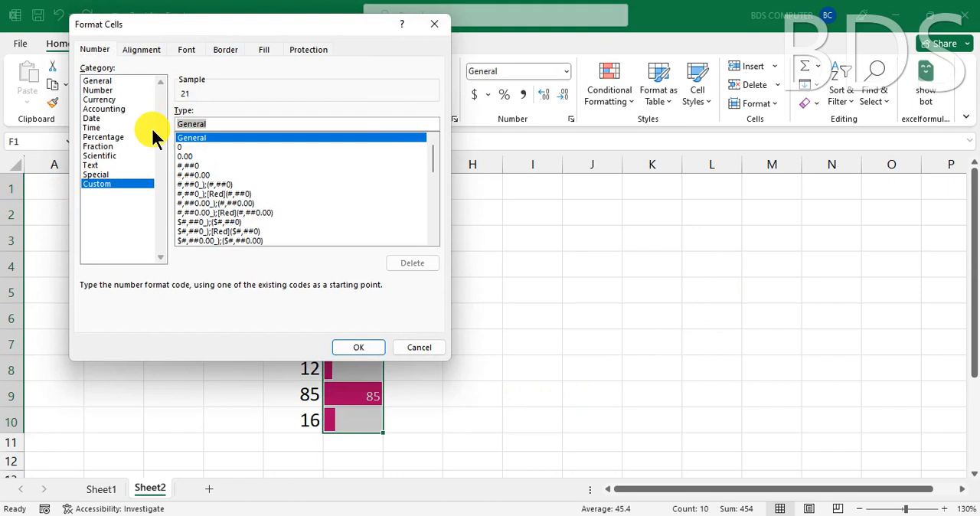
type(";;;")
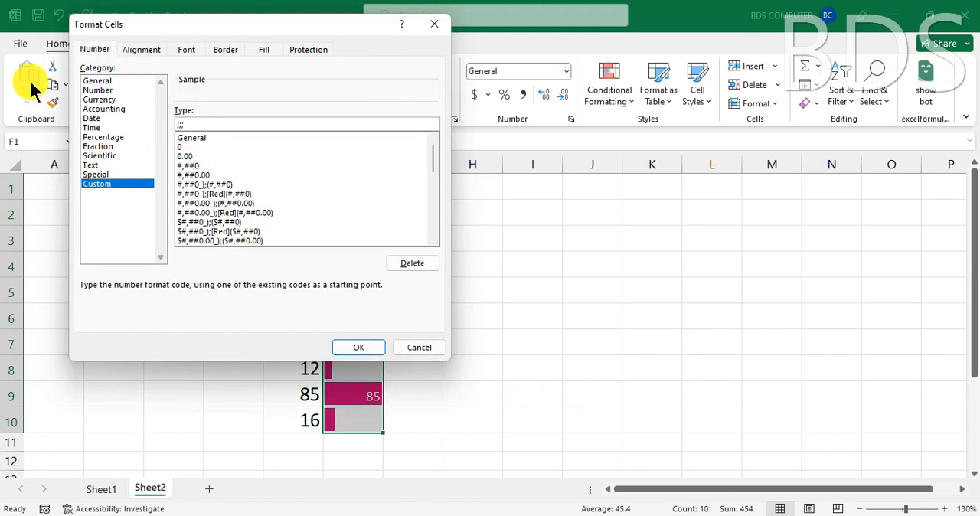
left_click(358, 346)
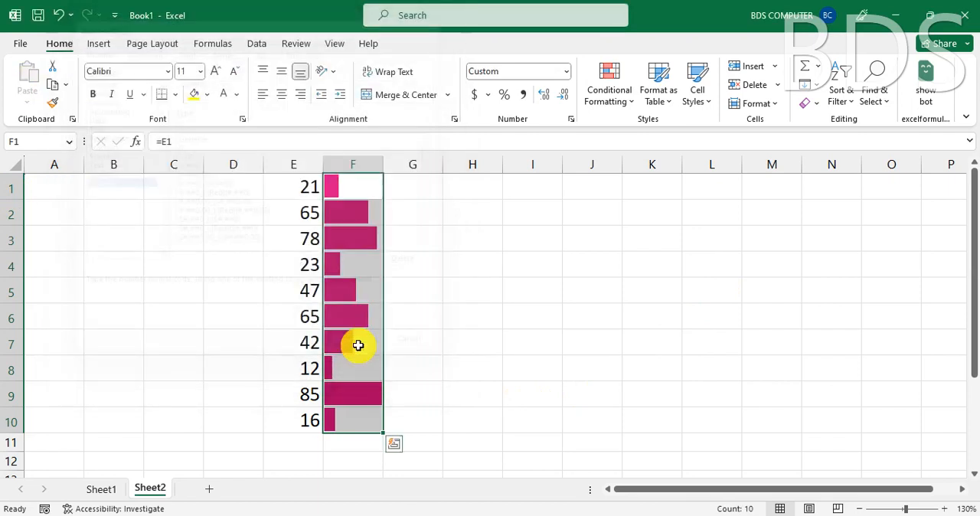
- Widen columns E and F to about twice their default width
left_click(557, 323)
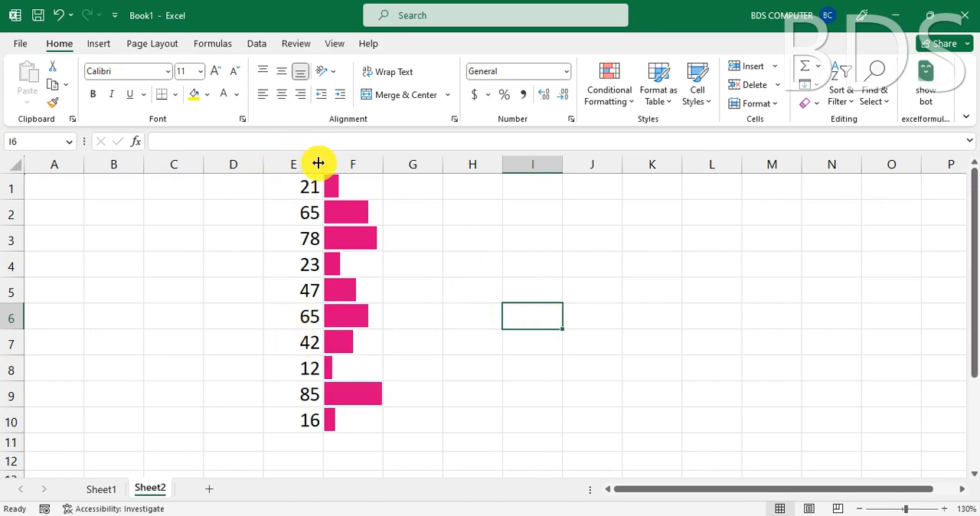
left_click_drag(320, 163, 386, 163)
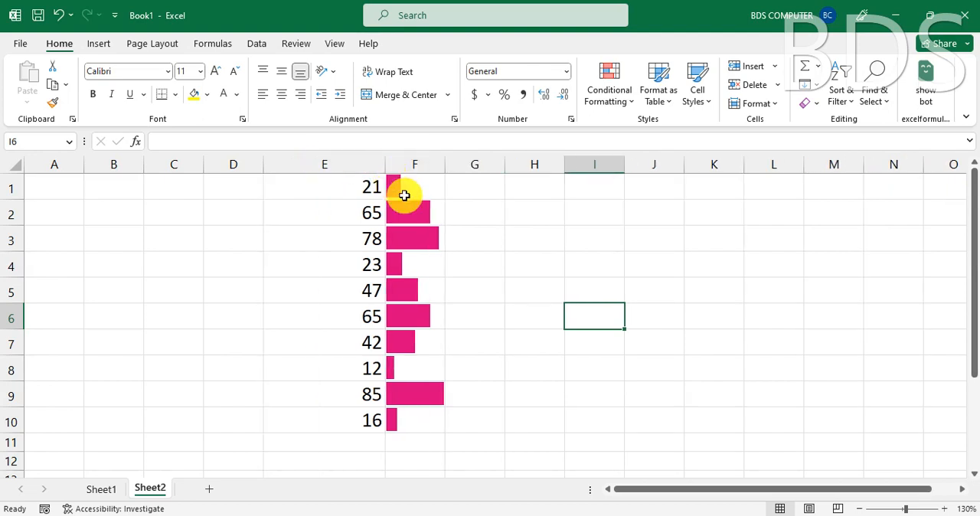
left_click_drag(444, 163, 496, 165)
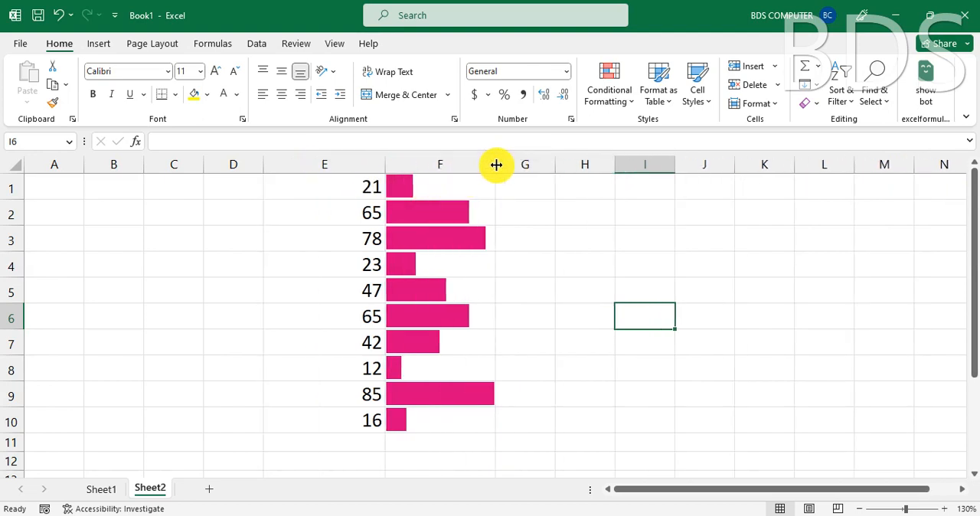
- Change the value in cell E8 to 35 and select F8 to check its data bar
left_click(363, 370)
type("35")
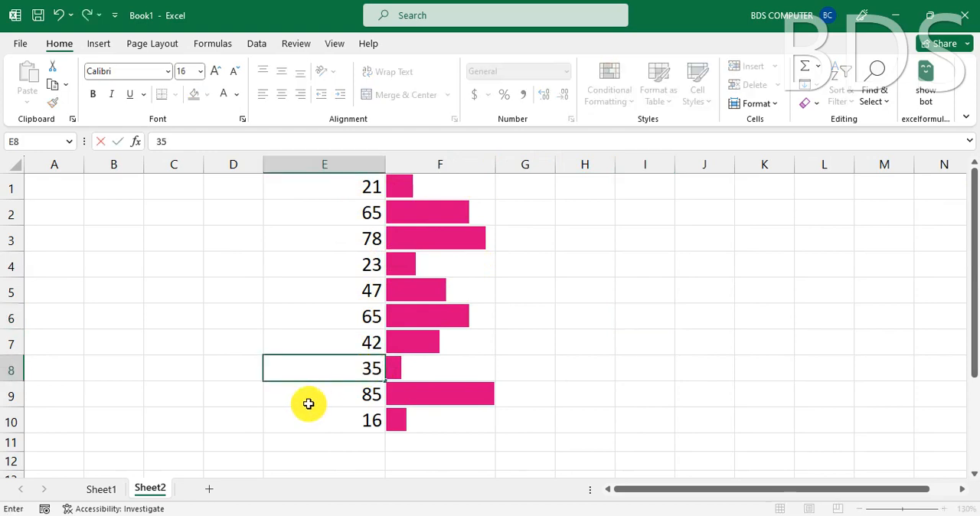
key("Return")
left_click(451, 368)
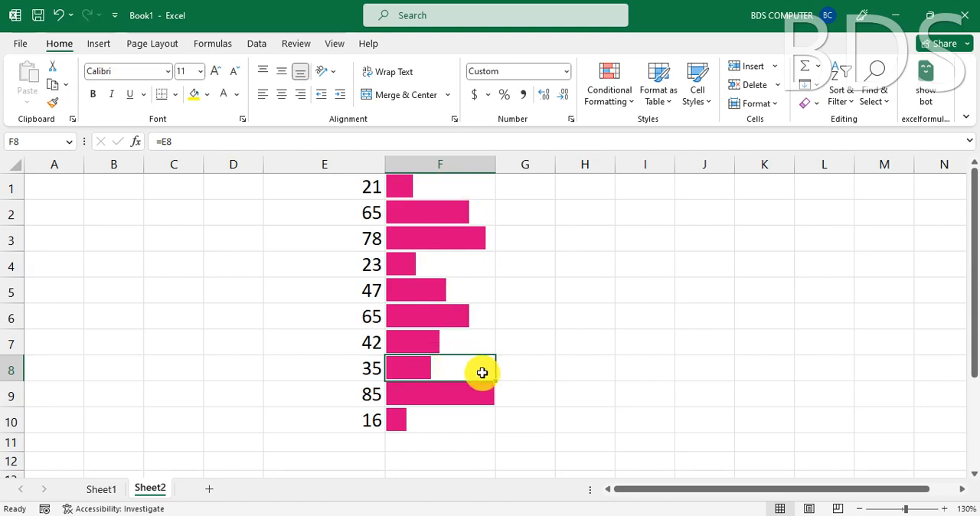
- Enter the formula =E1 in cell H1 and fill it down through H10
left_click(440, 394)
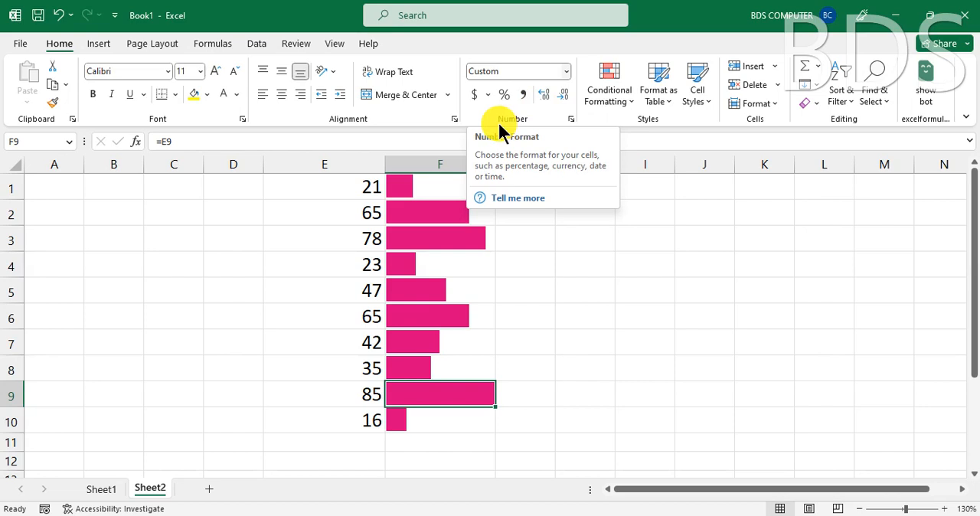
left_click(315, 240)
left_click(596, 188)
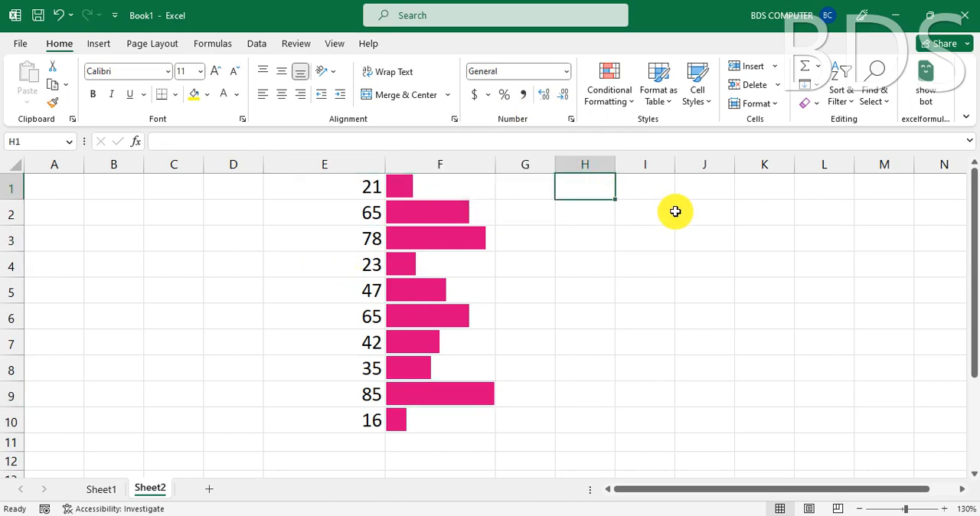
type("=")
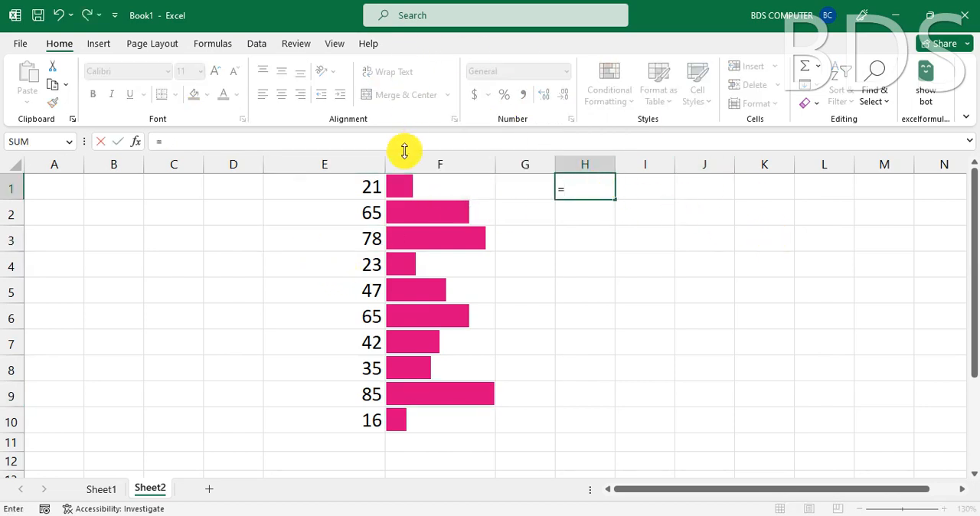
left_click(363, 188)
key("Return")
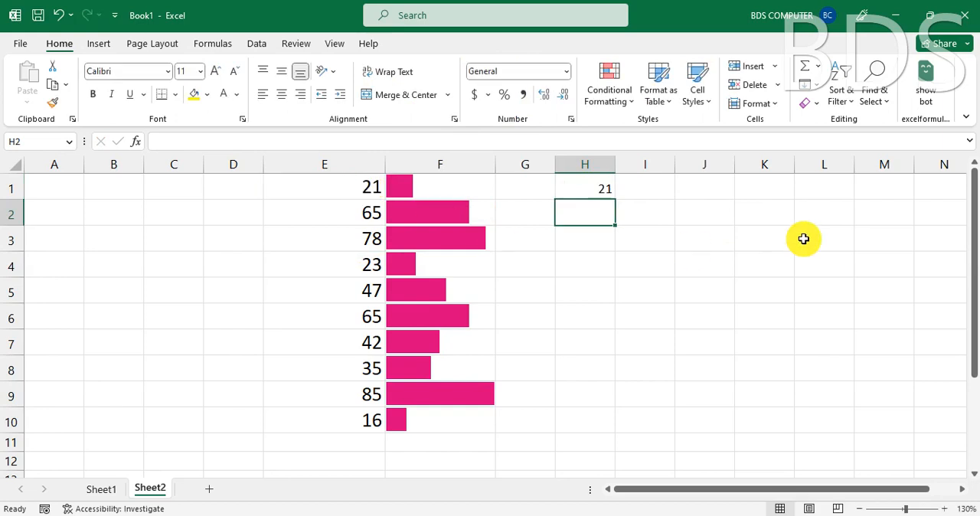
left_click(596, 184)
left_click_drag(616, 199, 620, 421)
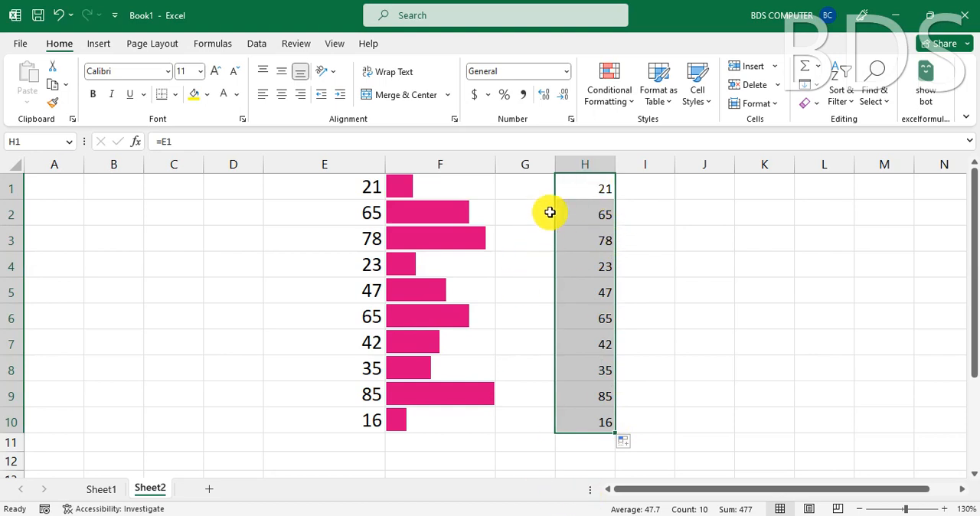
- Hide the numbers in H1:H10 with the custom number format ;;; and check the formulas in H2 and H6
left_click(571, 121)
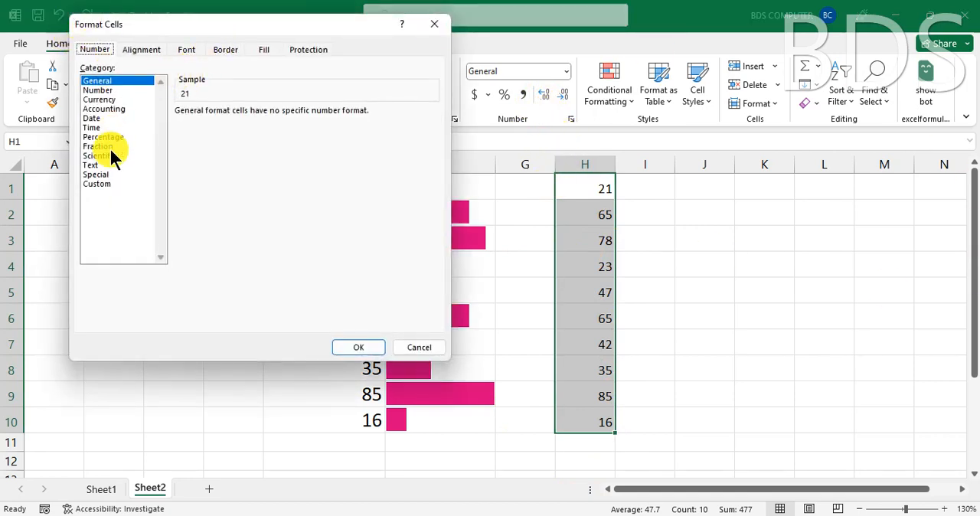
left_click(102, 184)
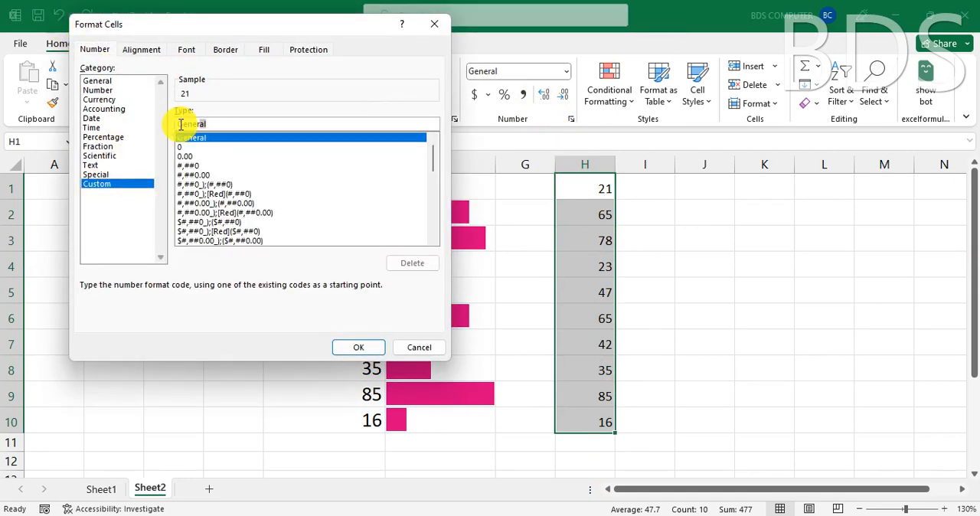
type(";;;")
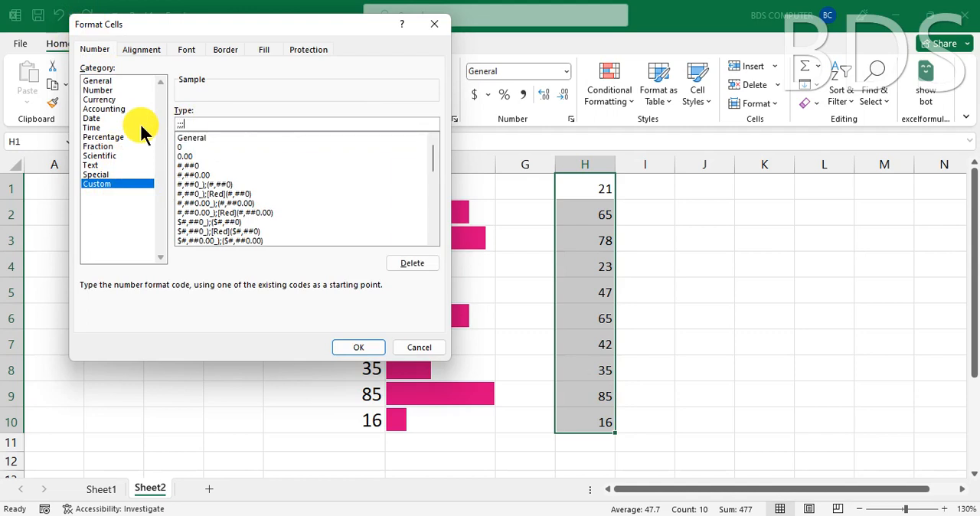
left_click(357, 348)
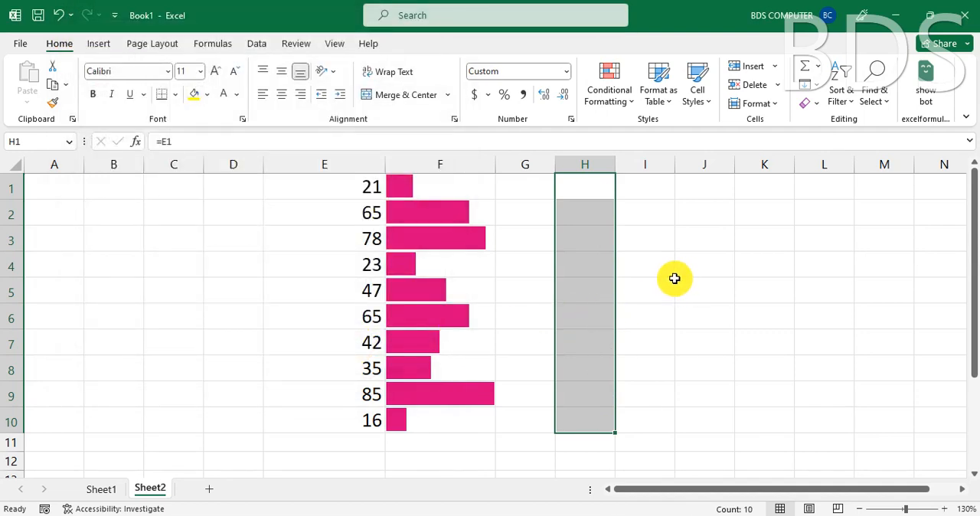
left_click(587, 209)
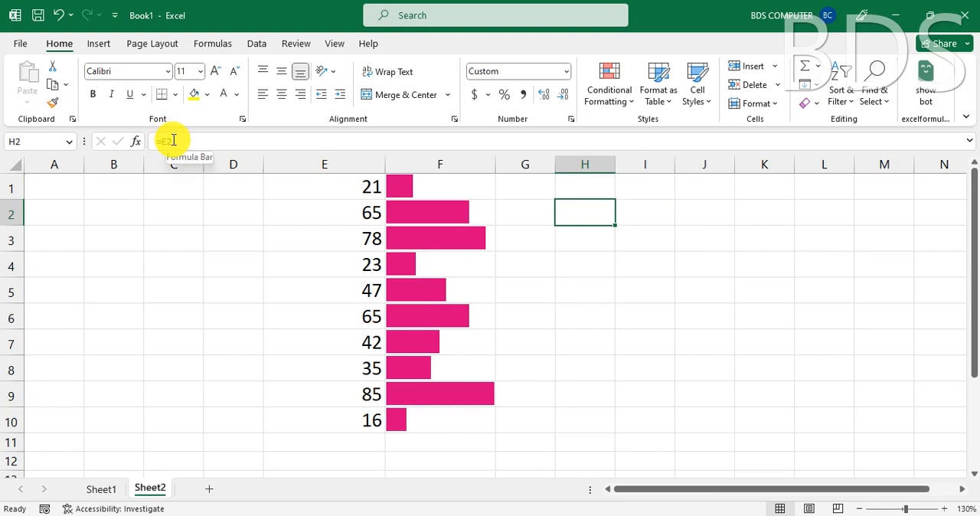
left_click(587, 306)
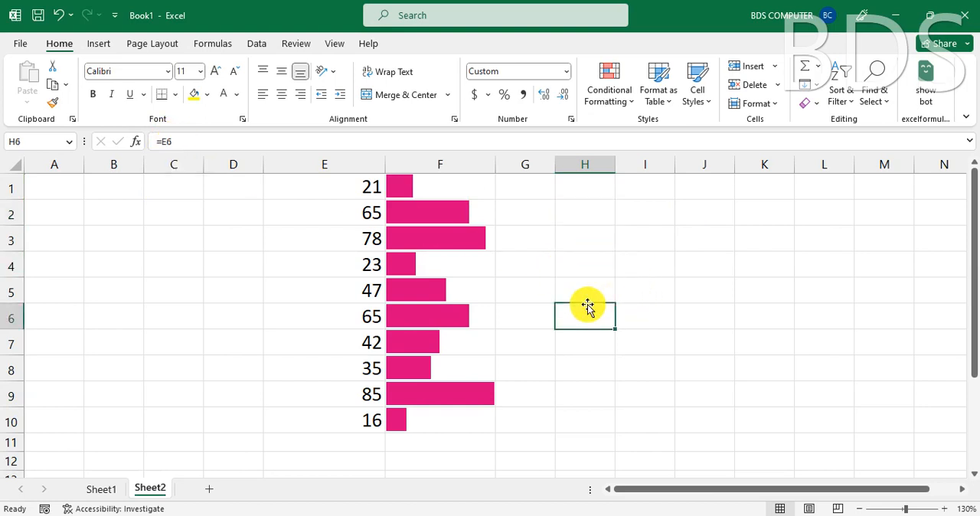
- Apply the 4 Ratings signal-bar icon set to cells H1:H10 with conditional formatting
left_click_drag(585, 187, 584, 427)
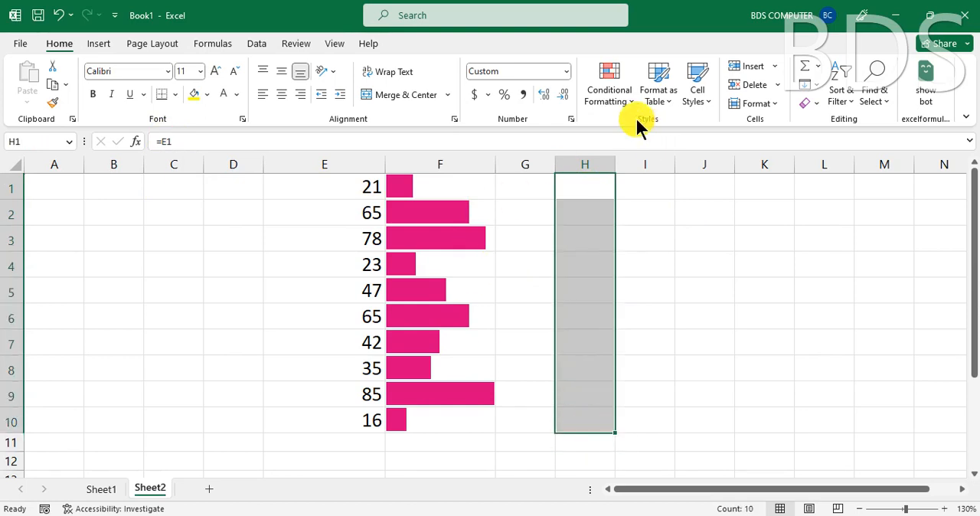
left_click(620, 93)
mouse_move(642, 269)
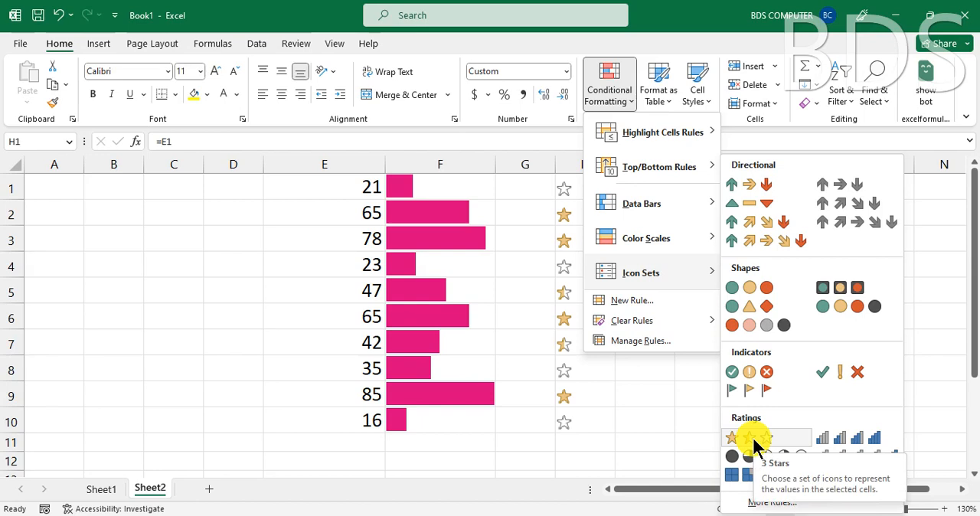
left_click(859, 443)
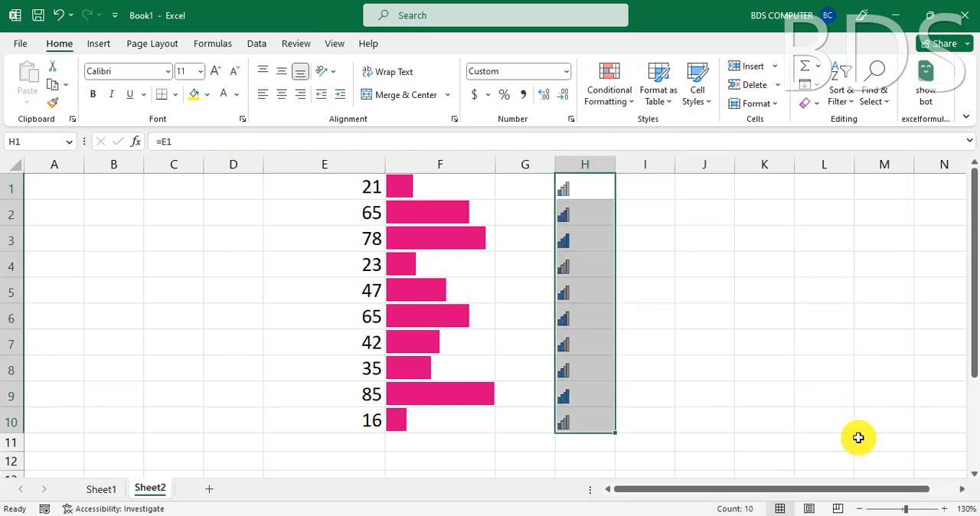
left_click(711, 318)
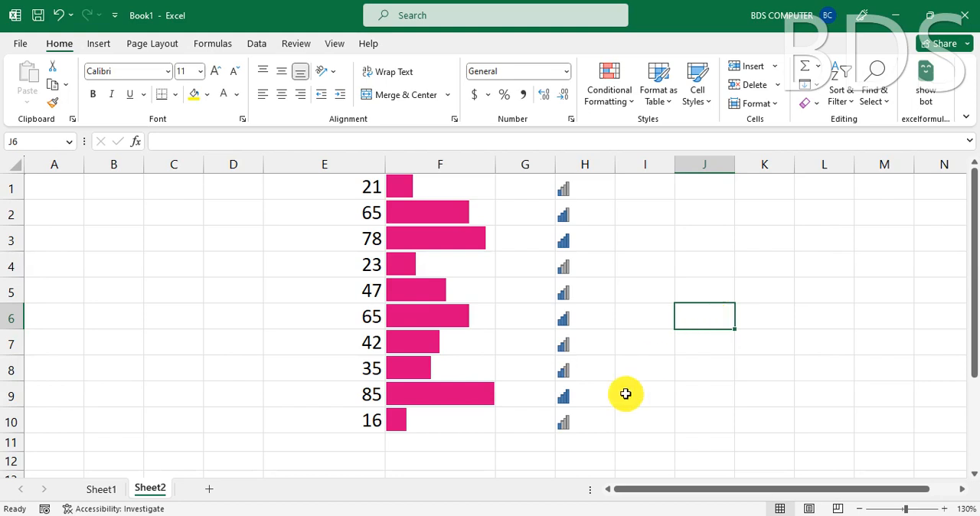
- Examine the new formatting rule options, including the minimum and maximum types of the 2-Color Scale, without creating a rule
left_click(134, 325)
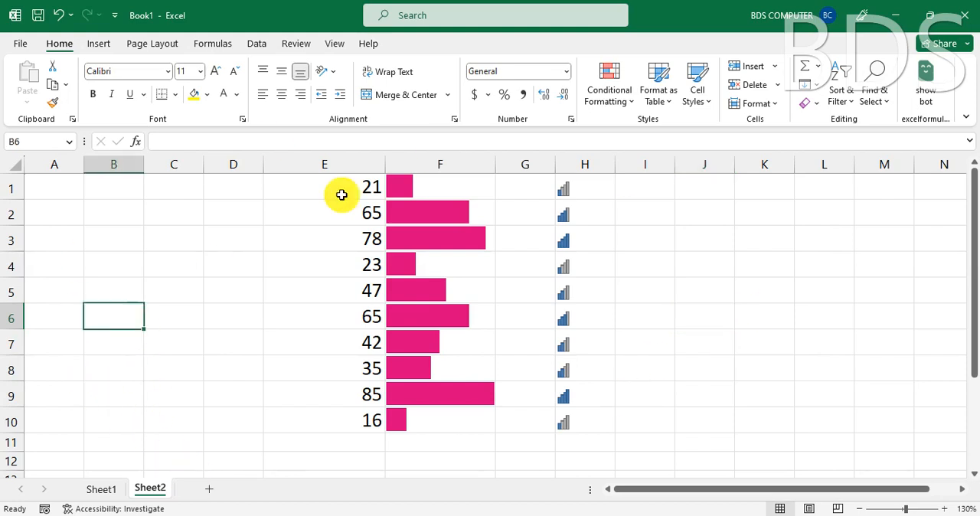
left_click(619, 98)
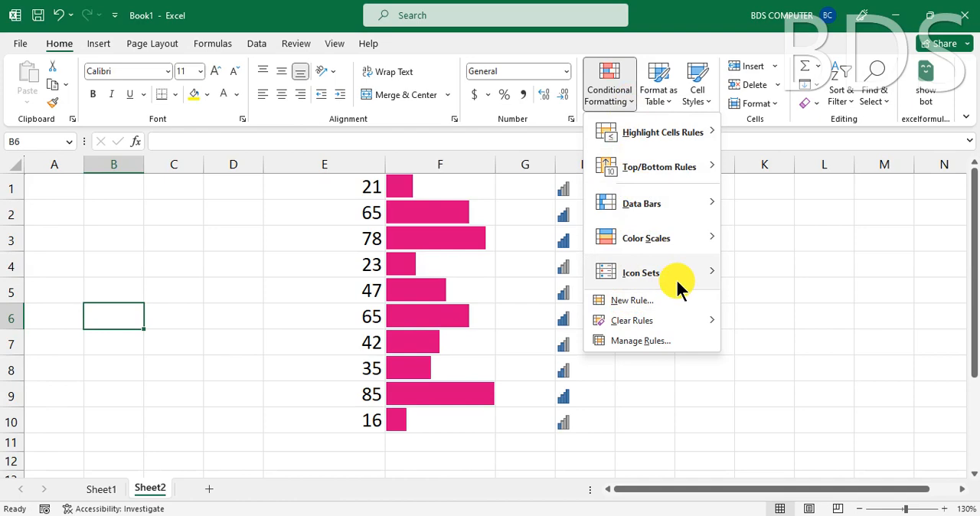
left_click(630, 299)
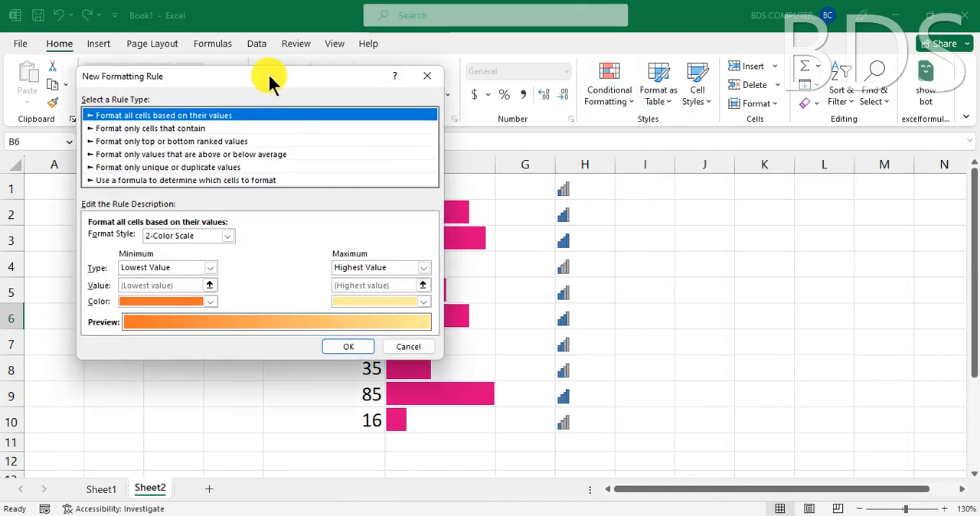
left_click_drag(263, 72, 500, 80)
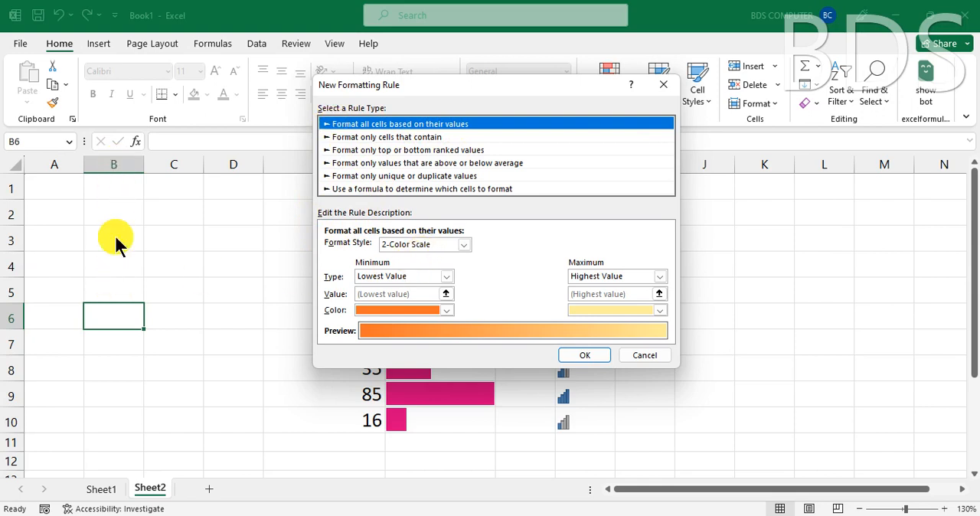
left_click(401, 276)
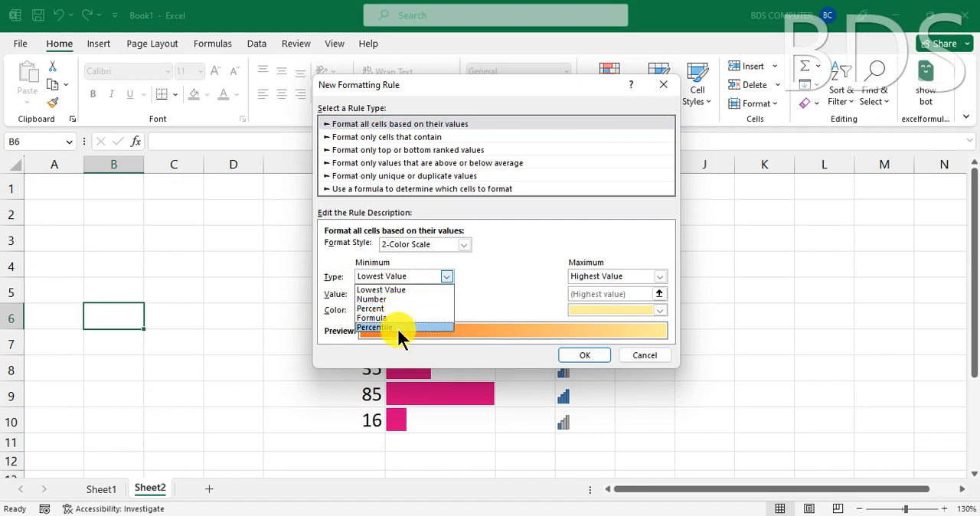
left_click(605, 274)
left_click(605, 274)
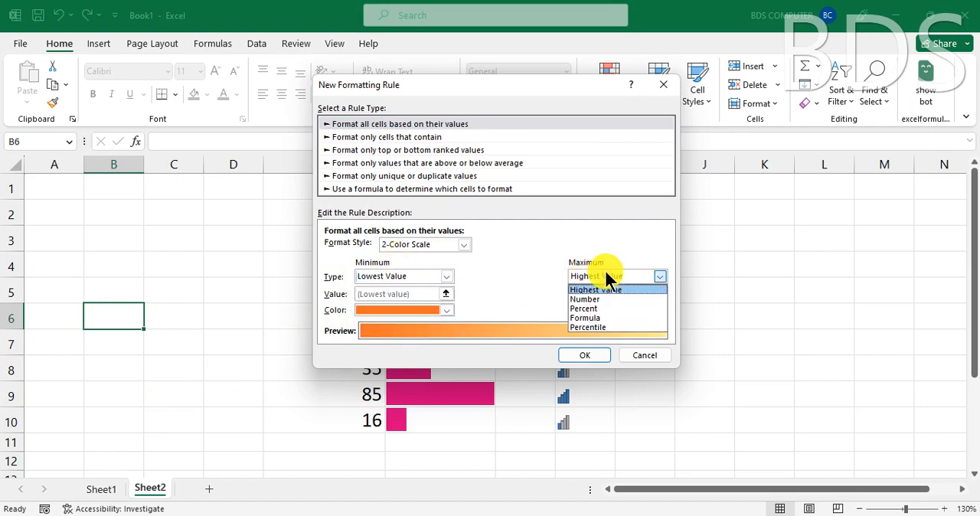
left_click(499, 275)
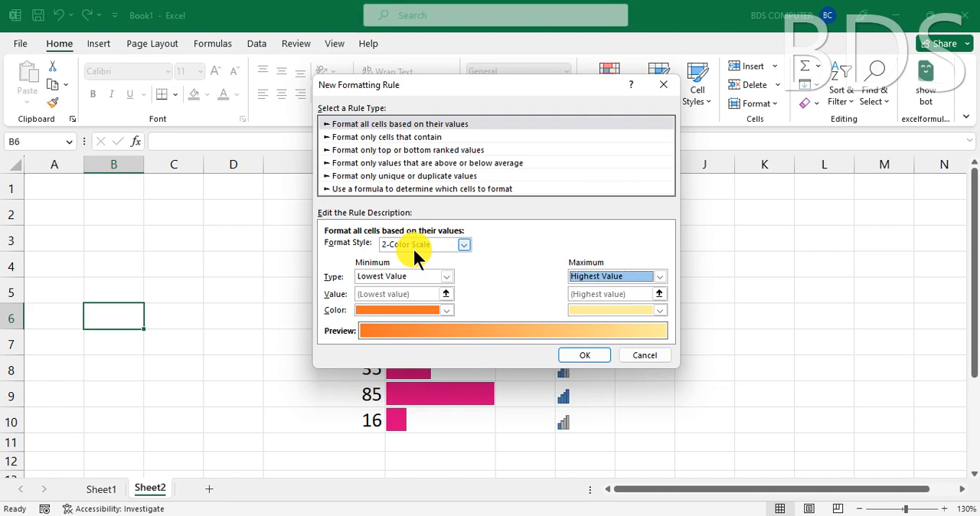
key("Escape")
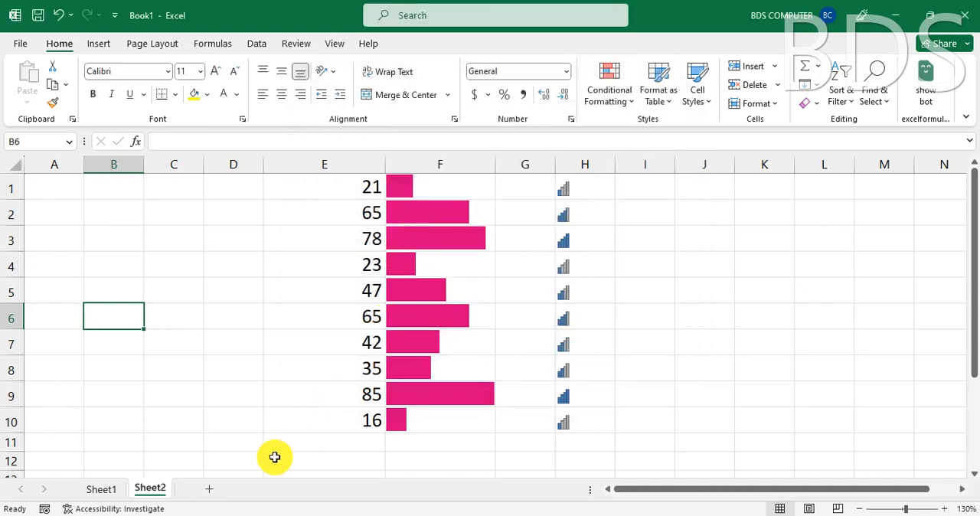
- Switch to the ADVANCE CONDITIONAL FORMATTING.xlsx workbook and replace the product in cell I6 of sheet L-1 with LAPTOP
left_click(196, 515)
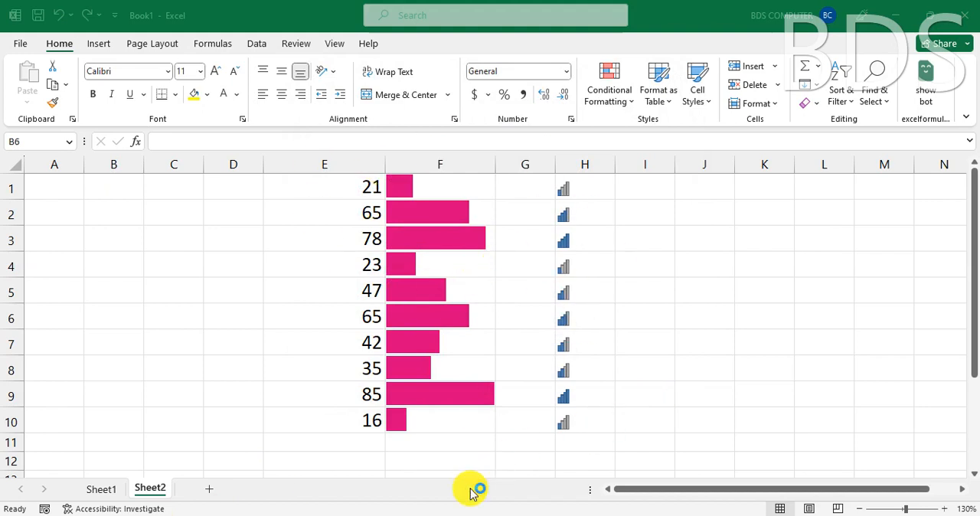
left_click(415, 515)
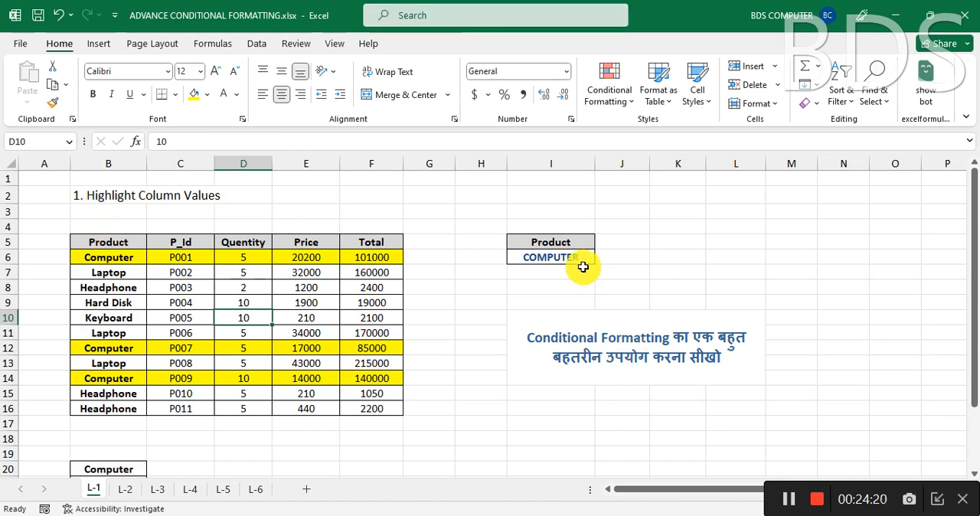
left_click(566, 264)
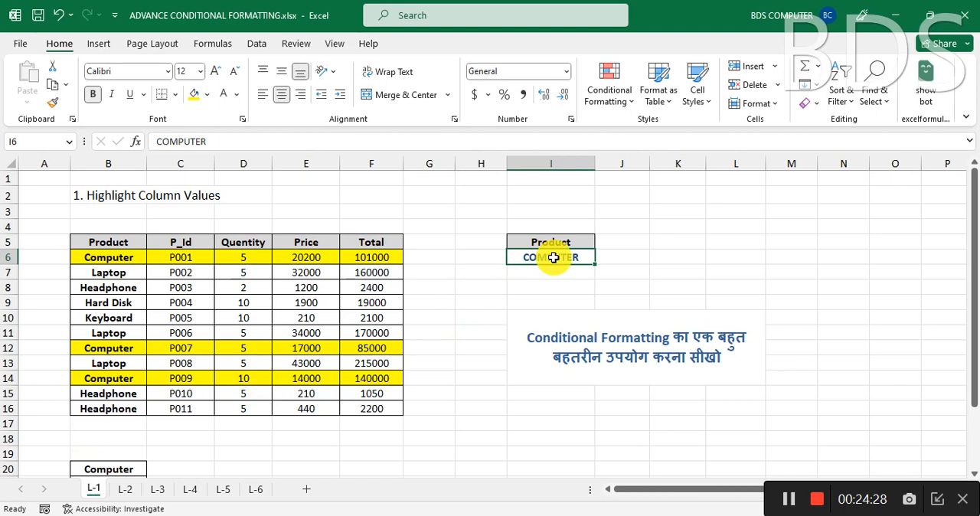
key("Delete")
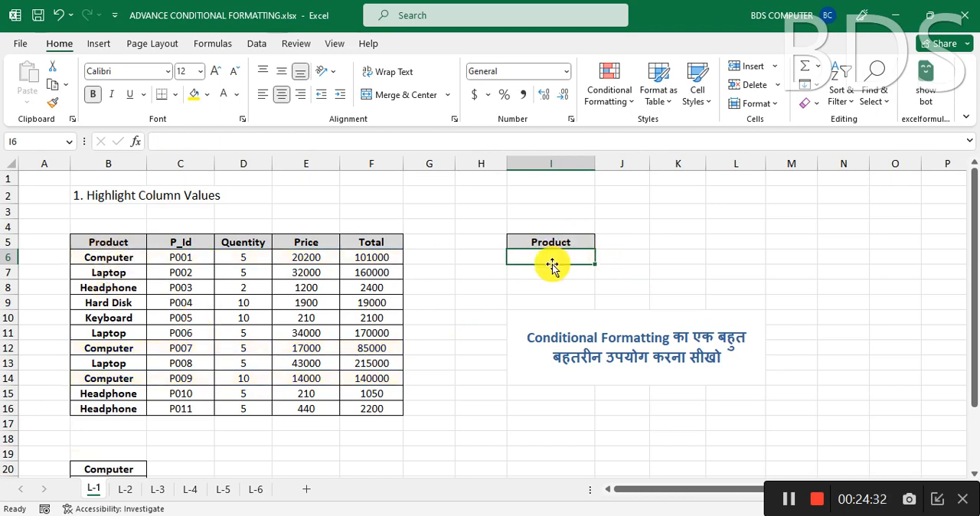
type("LAPTOP")
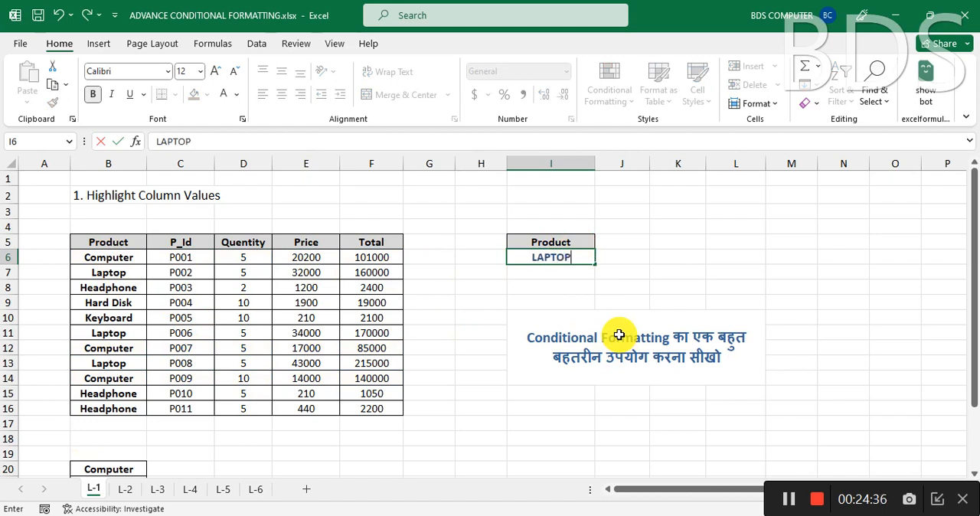
key("Return")
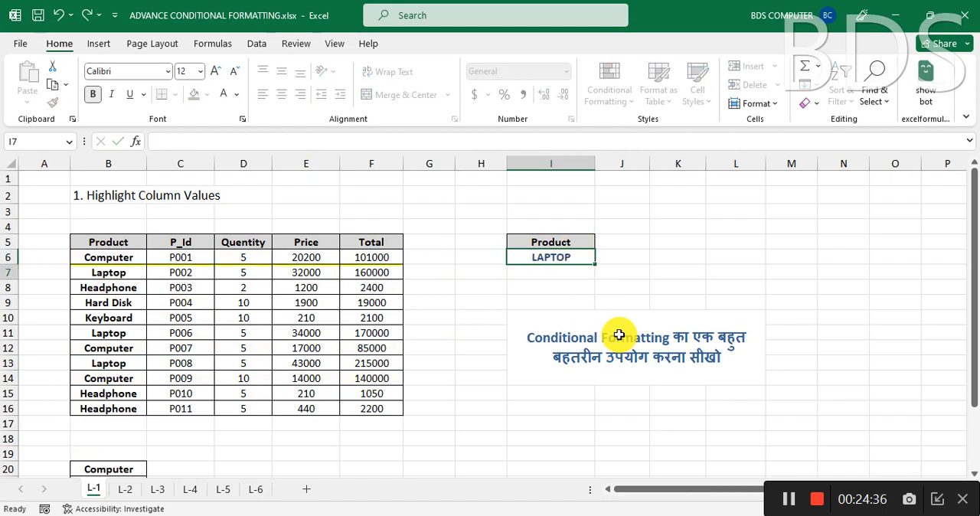